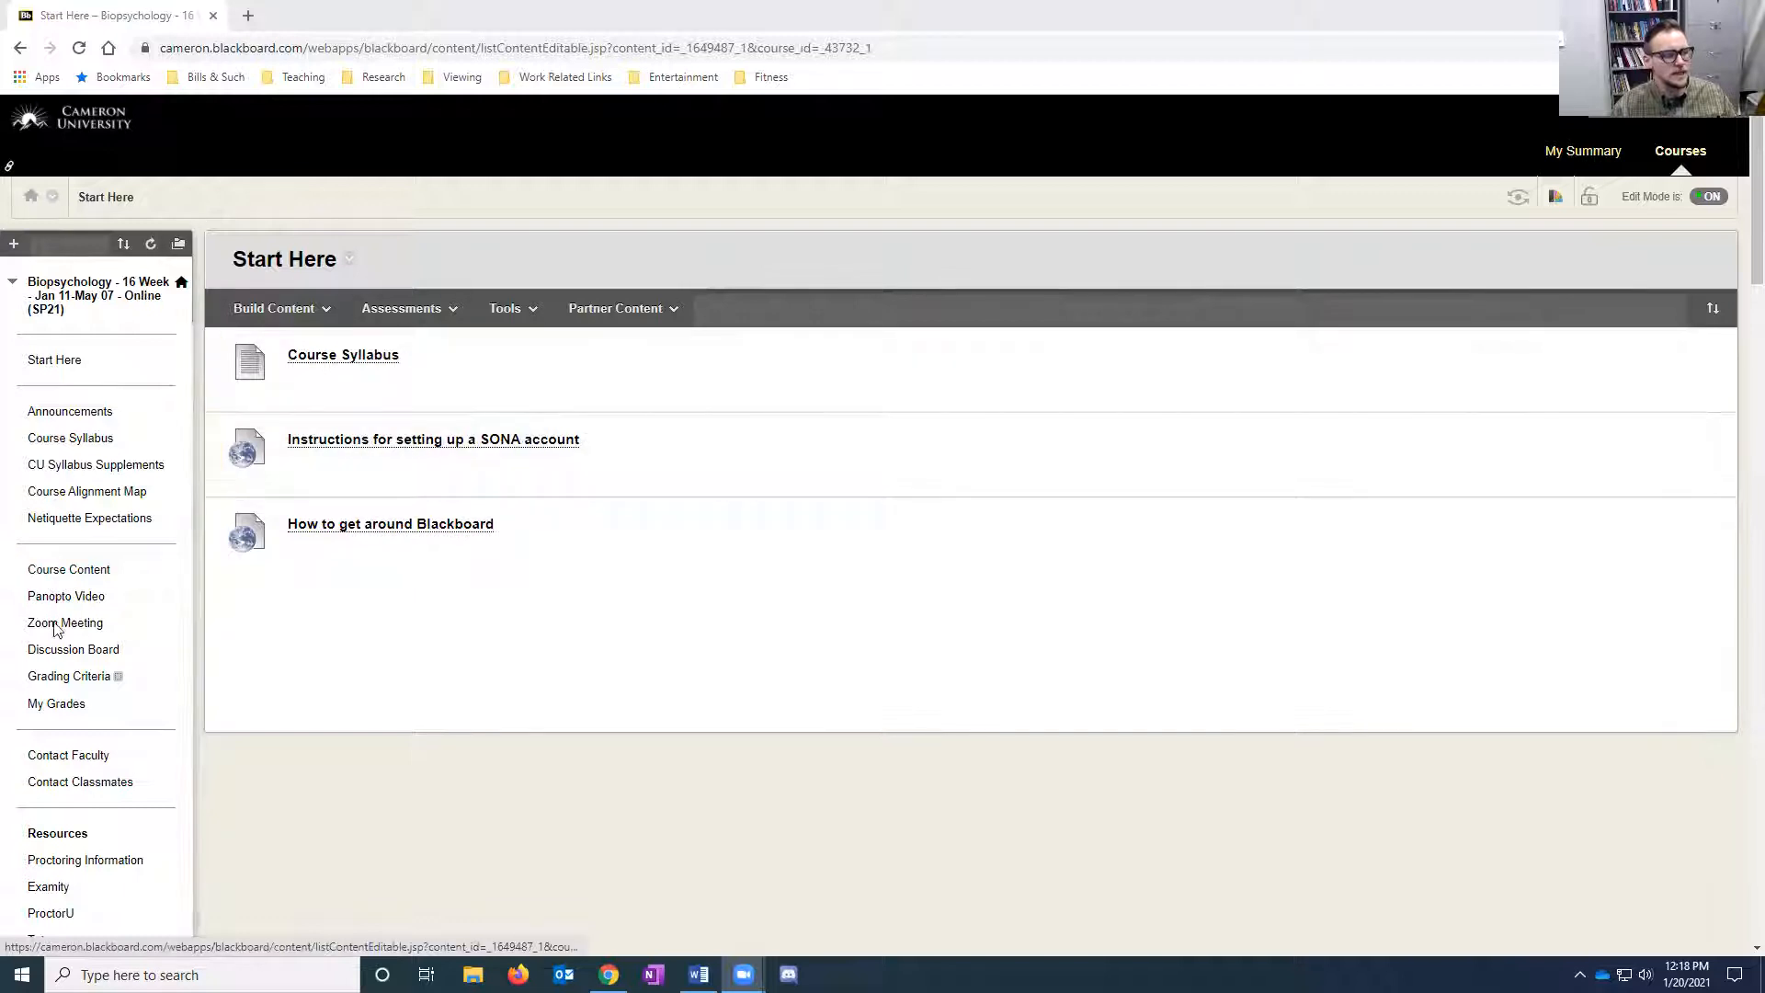
Collapse the course menu and show it again
click(197, 580)
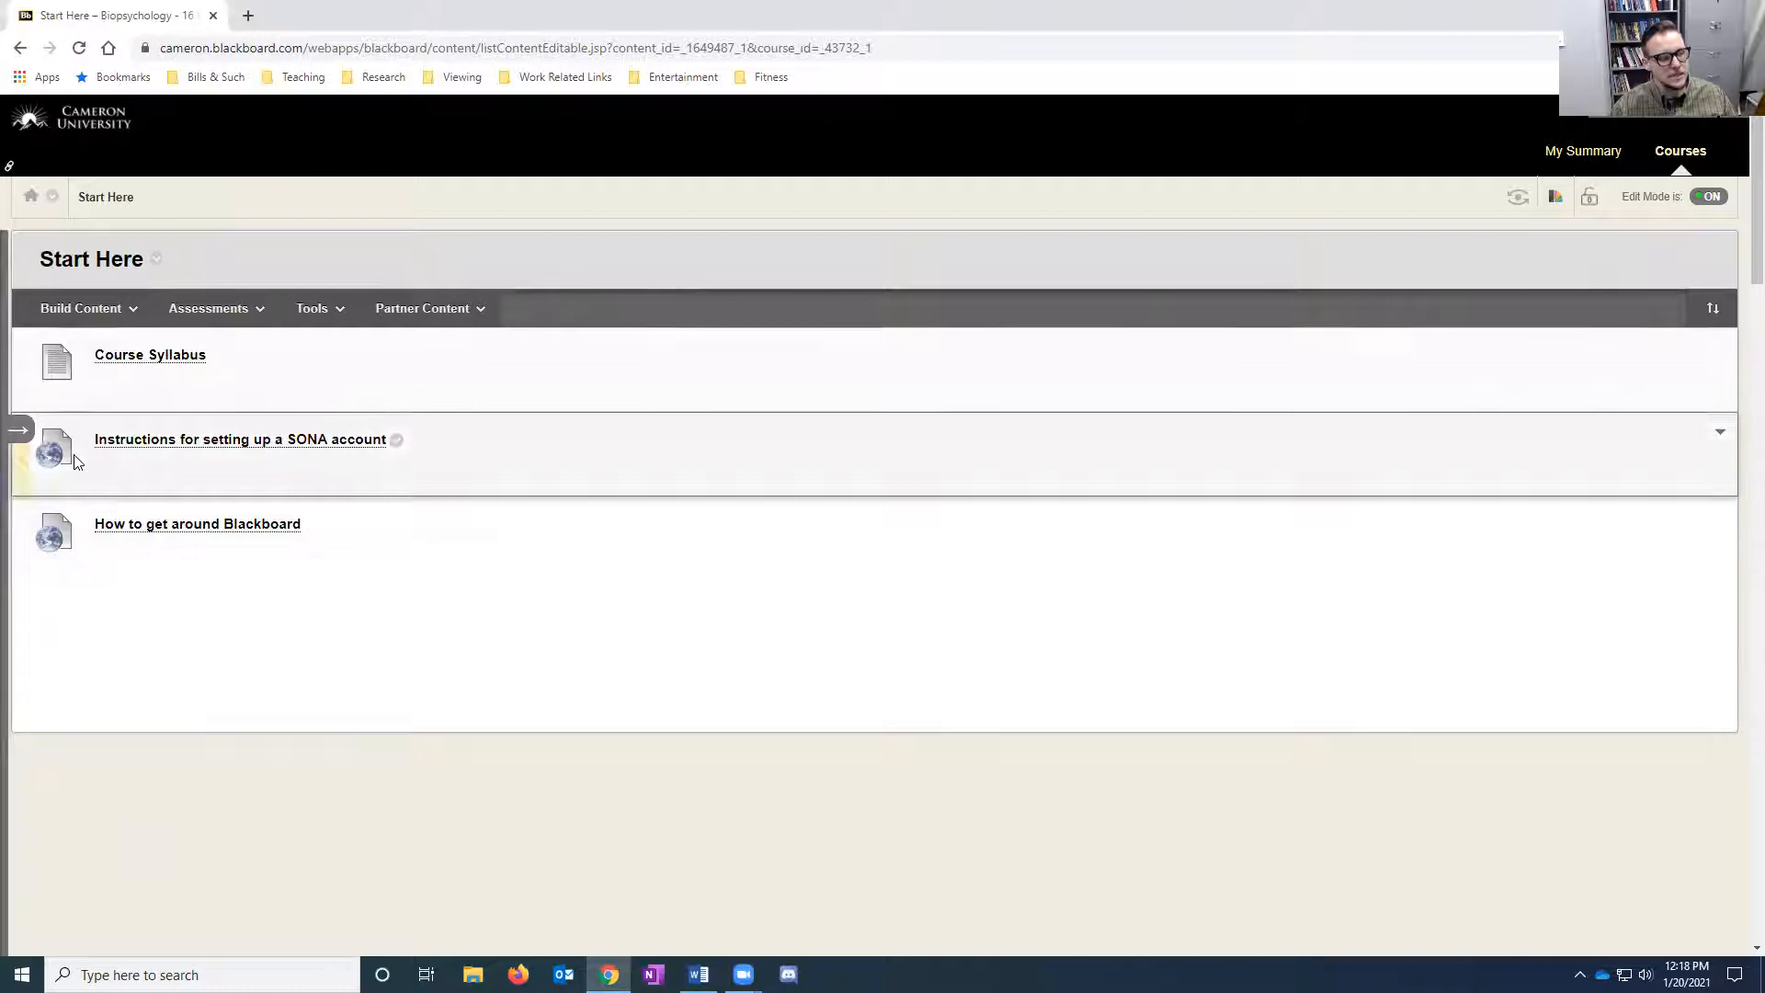
click(22, 432)
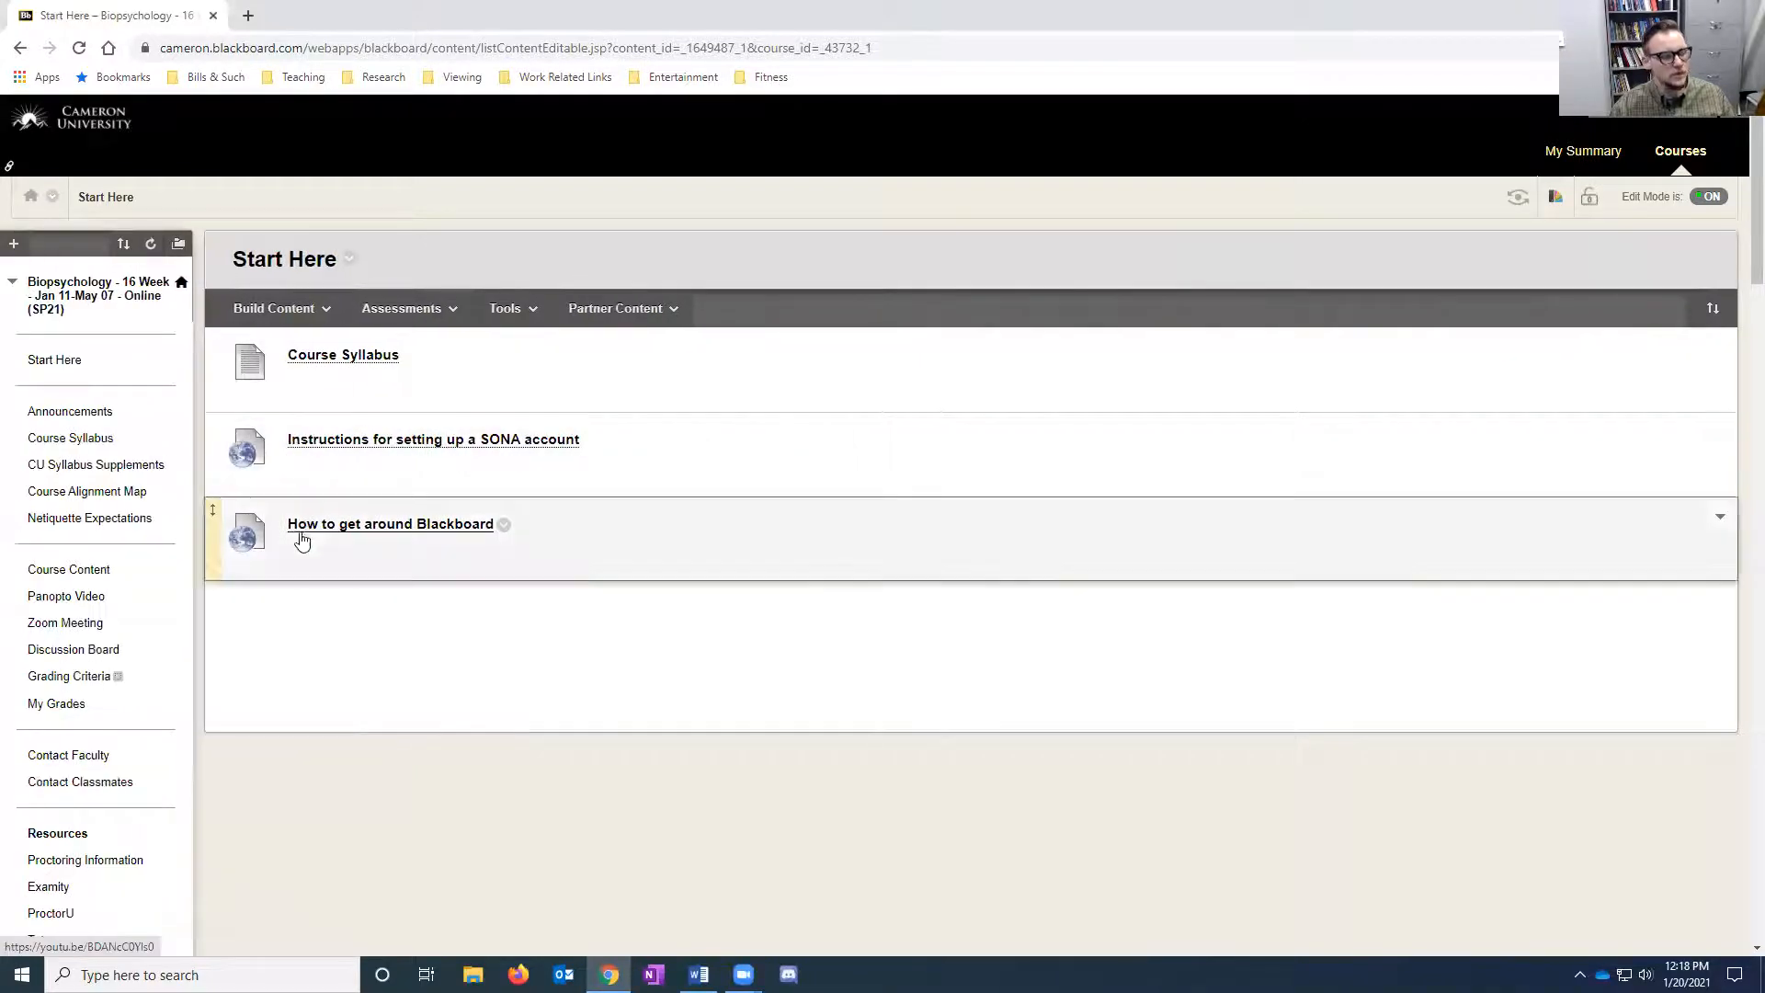
Open the "Examples and Additional Information of Interest (Not a content module)" folder in the course content
click(75, 572)
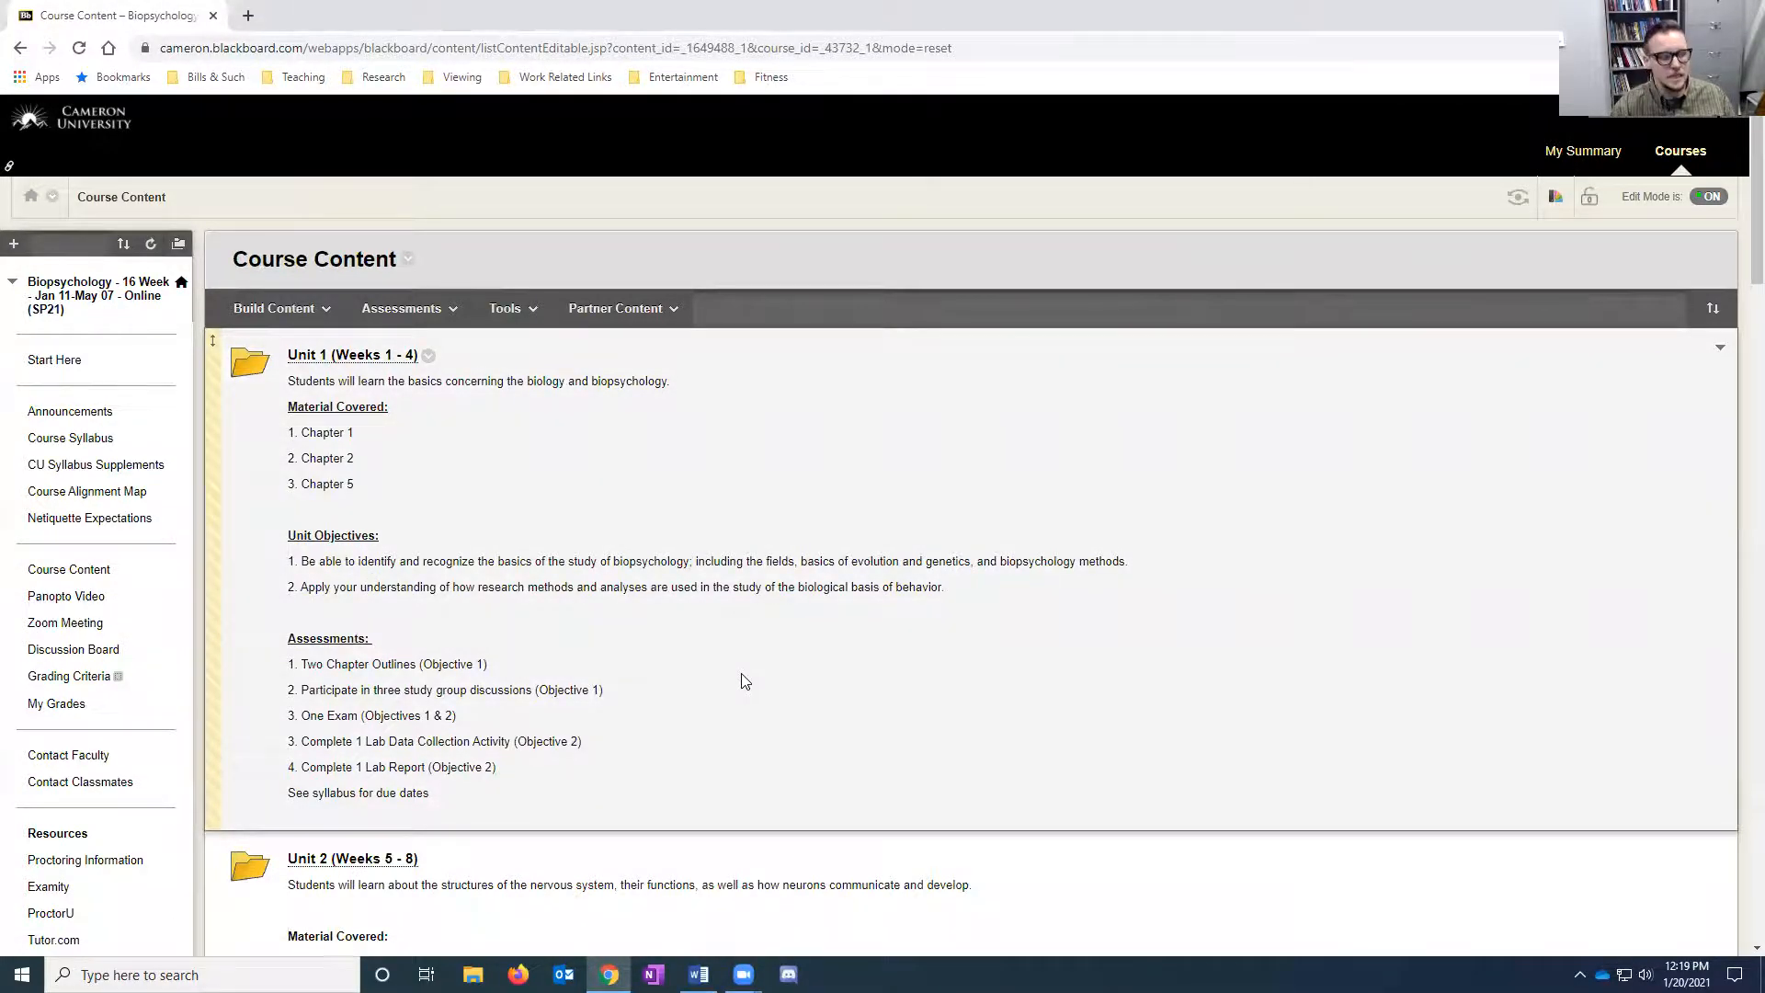
scroll(743, 682, down, 20)
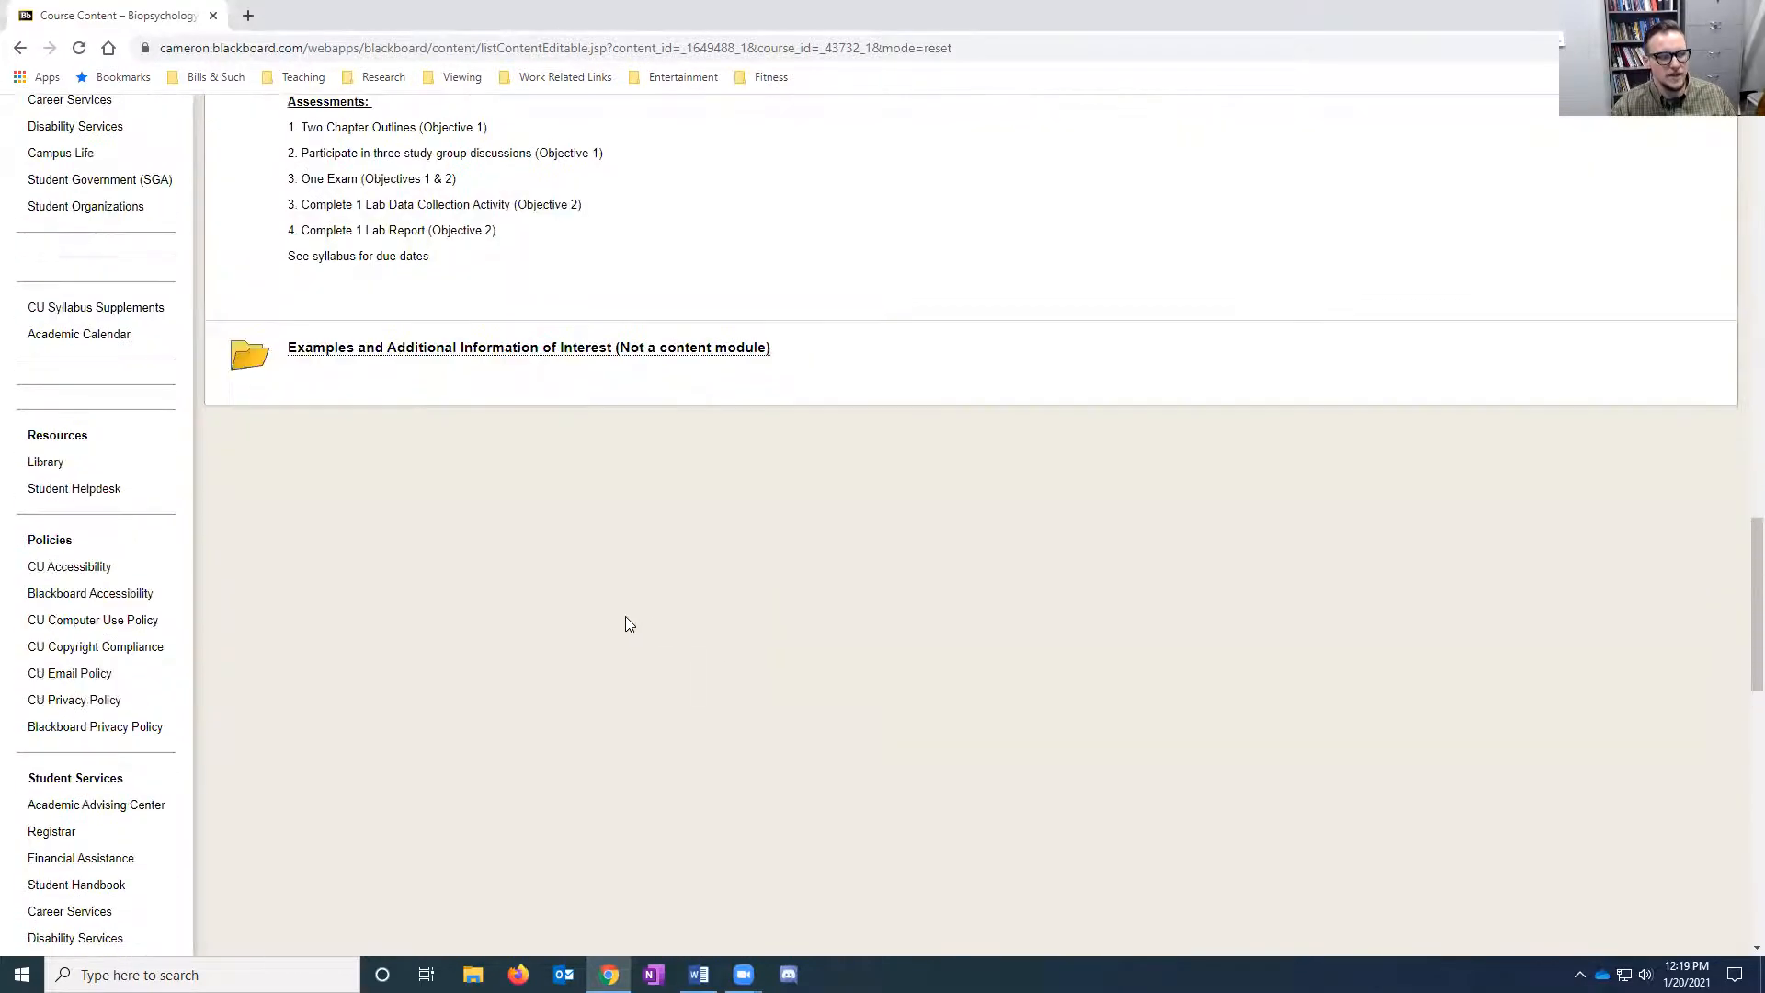
scroll(622, 623, up, 3)
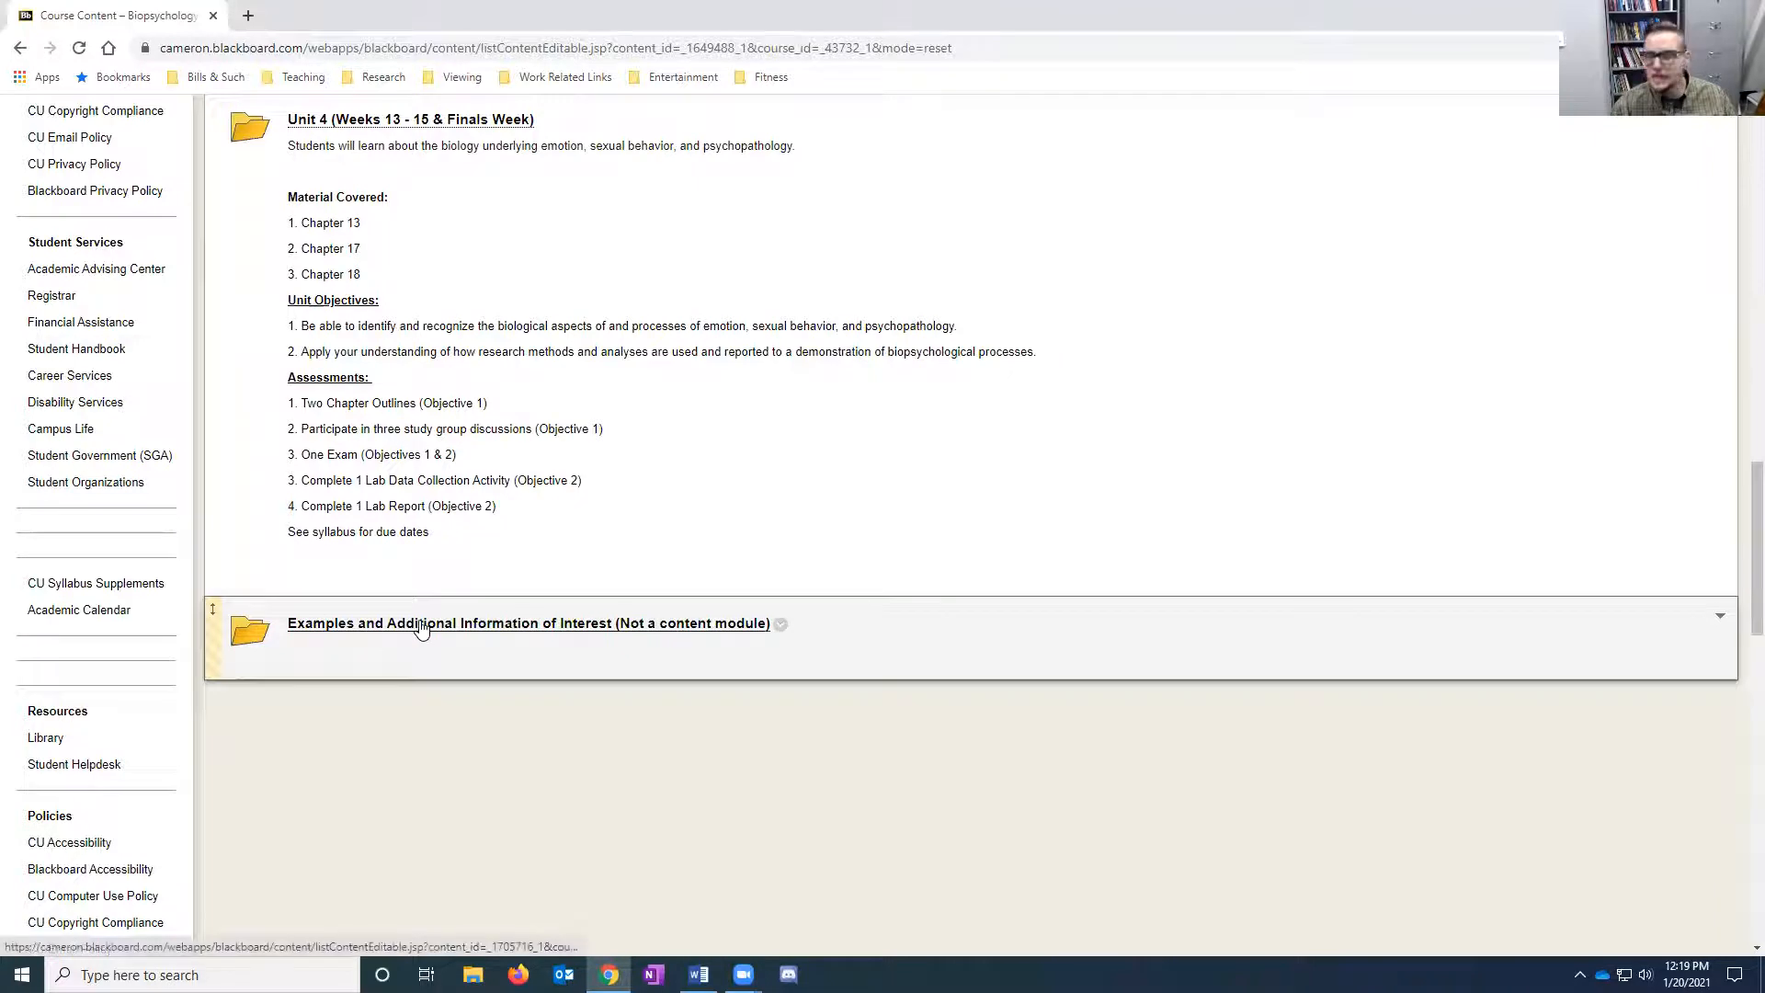
click(421, 626)
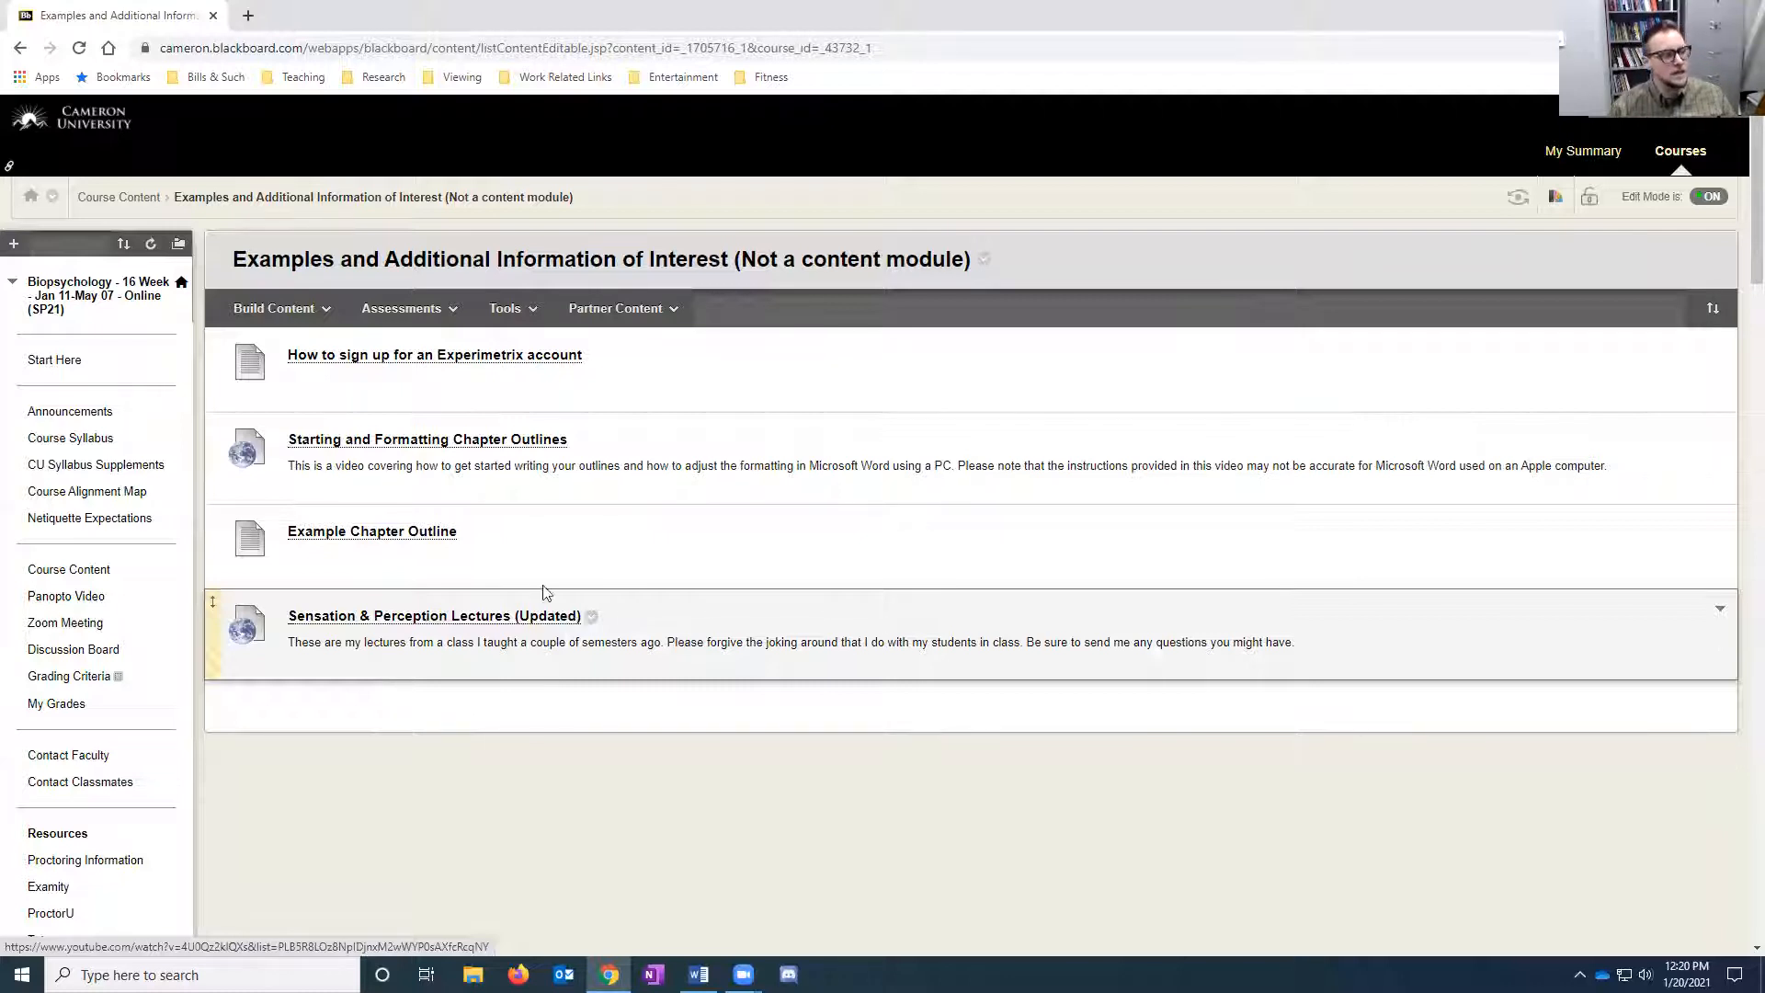
Save the Example Chapter Outline document to the Desktop and open it in Word
click(370, 539)
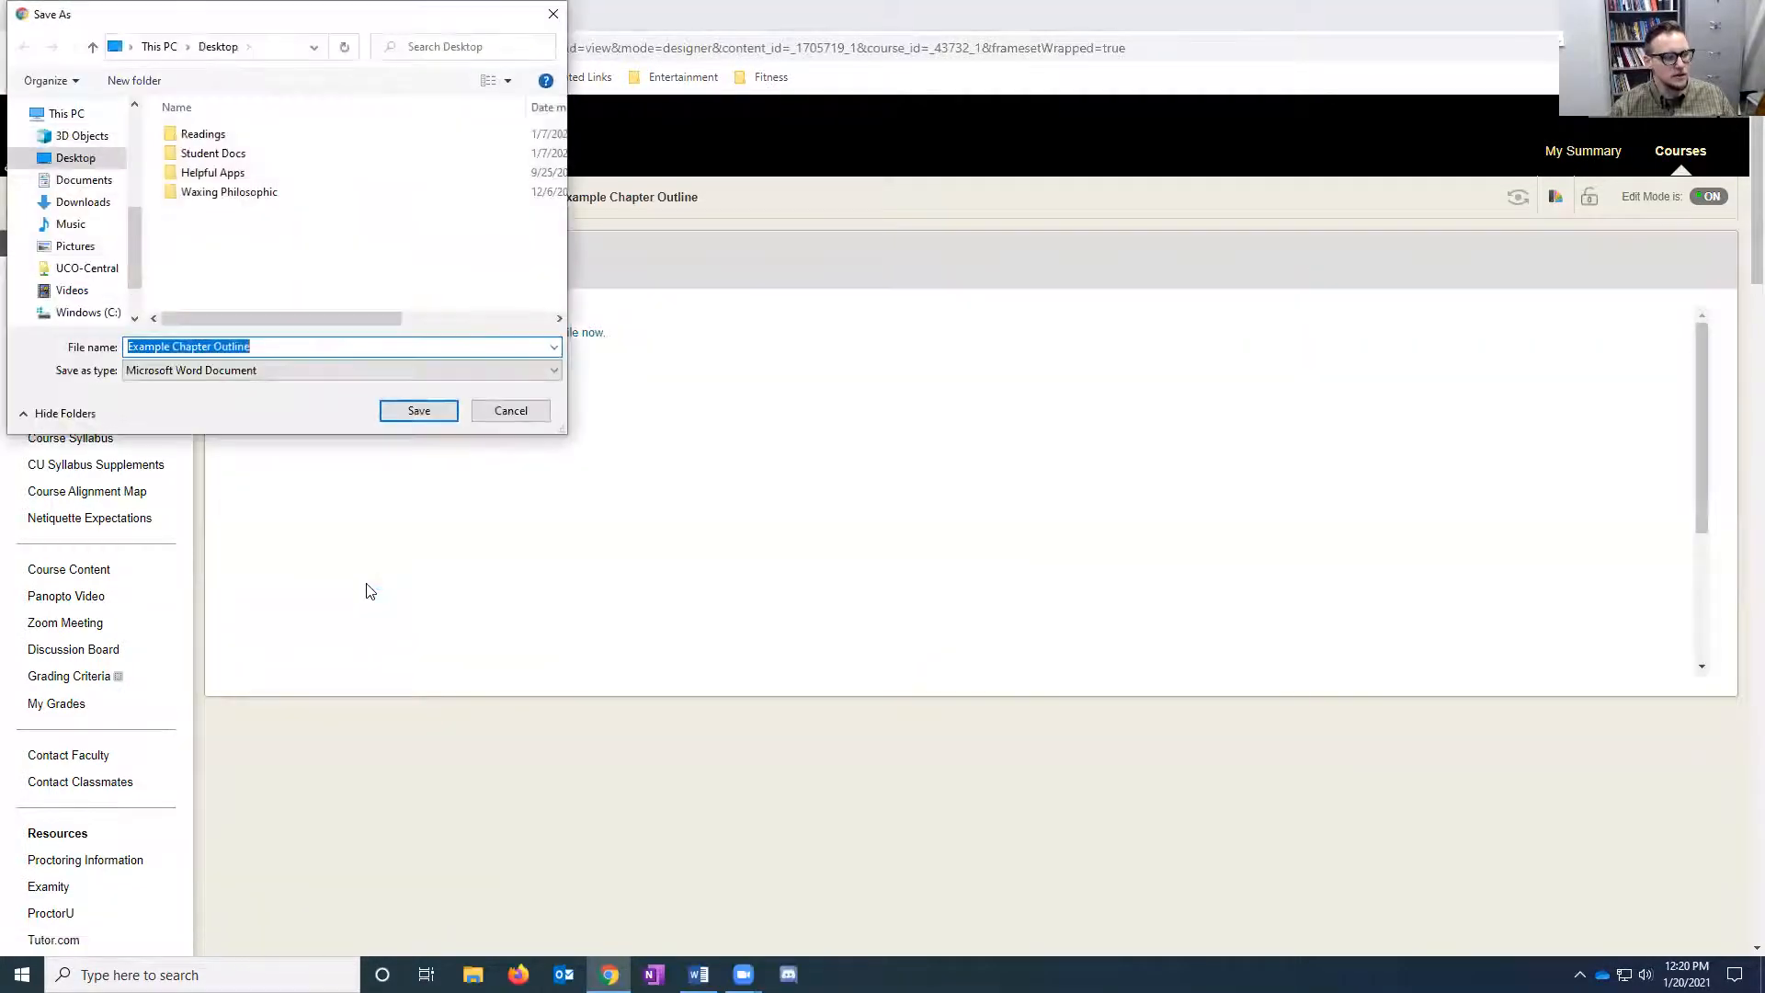
click(418, 410)
click(62, 934)
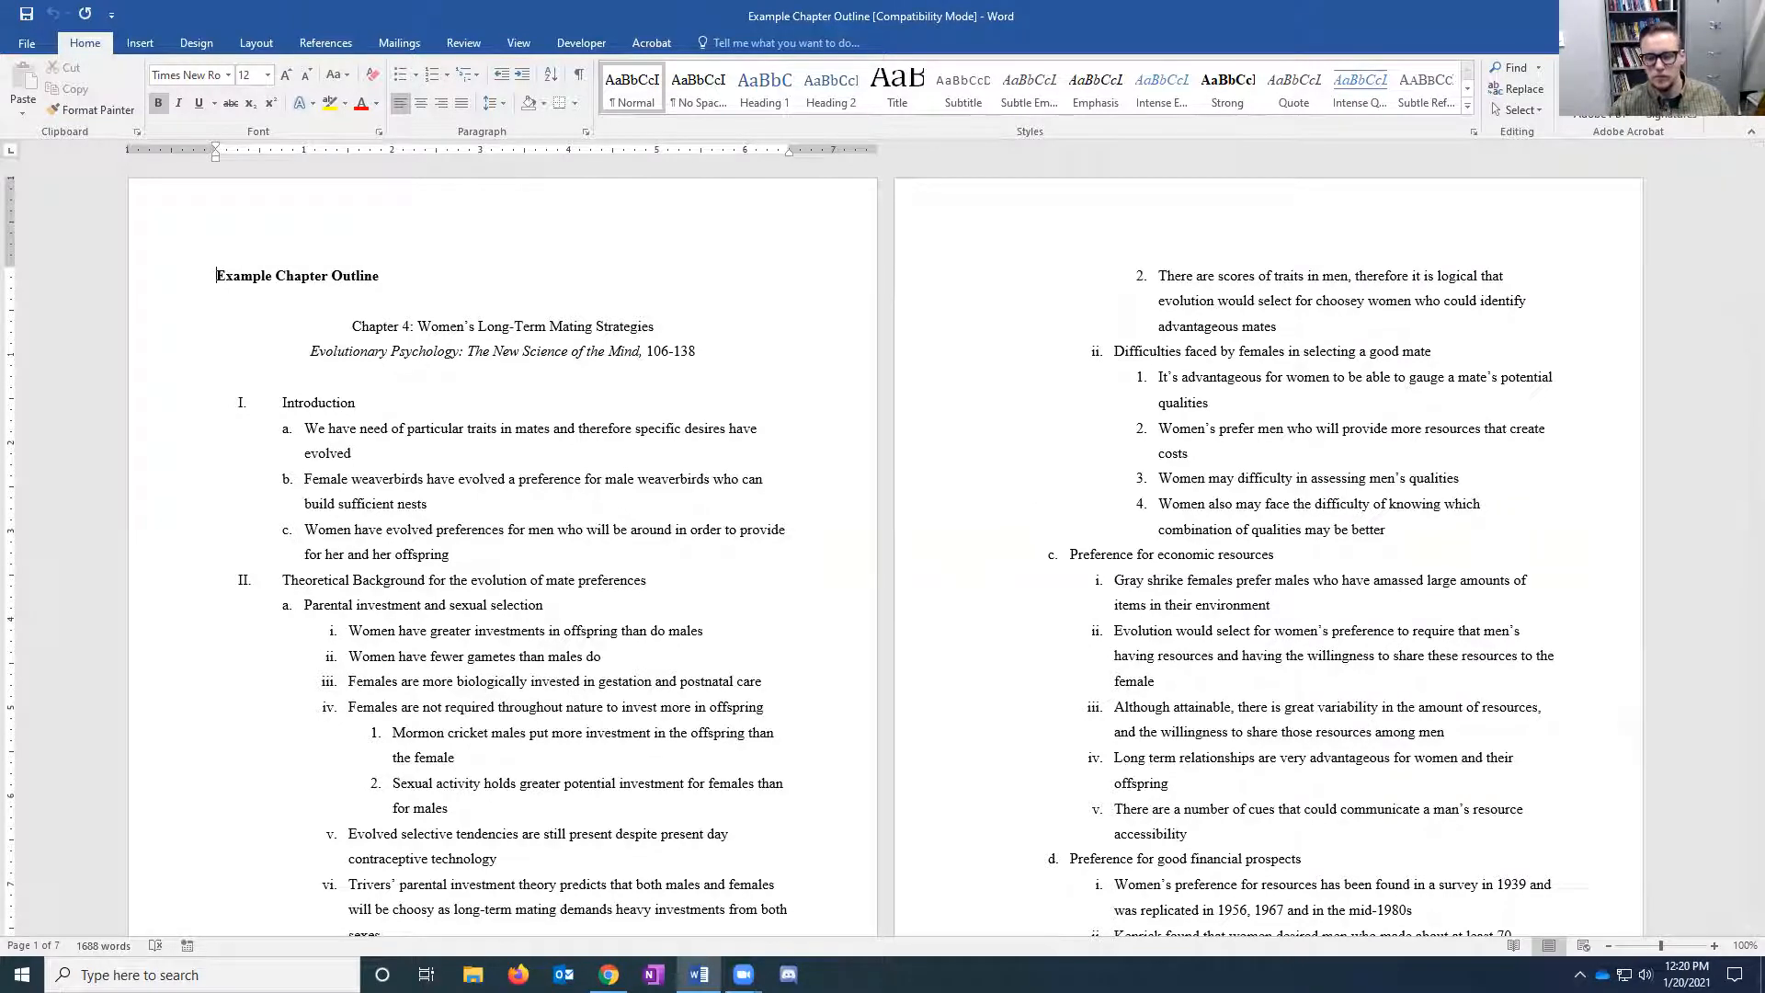
Create a new blank document and enter "Your Name" as its first line
click(44, 43)
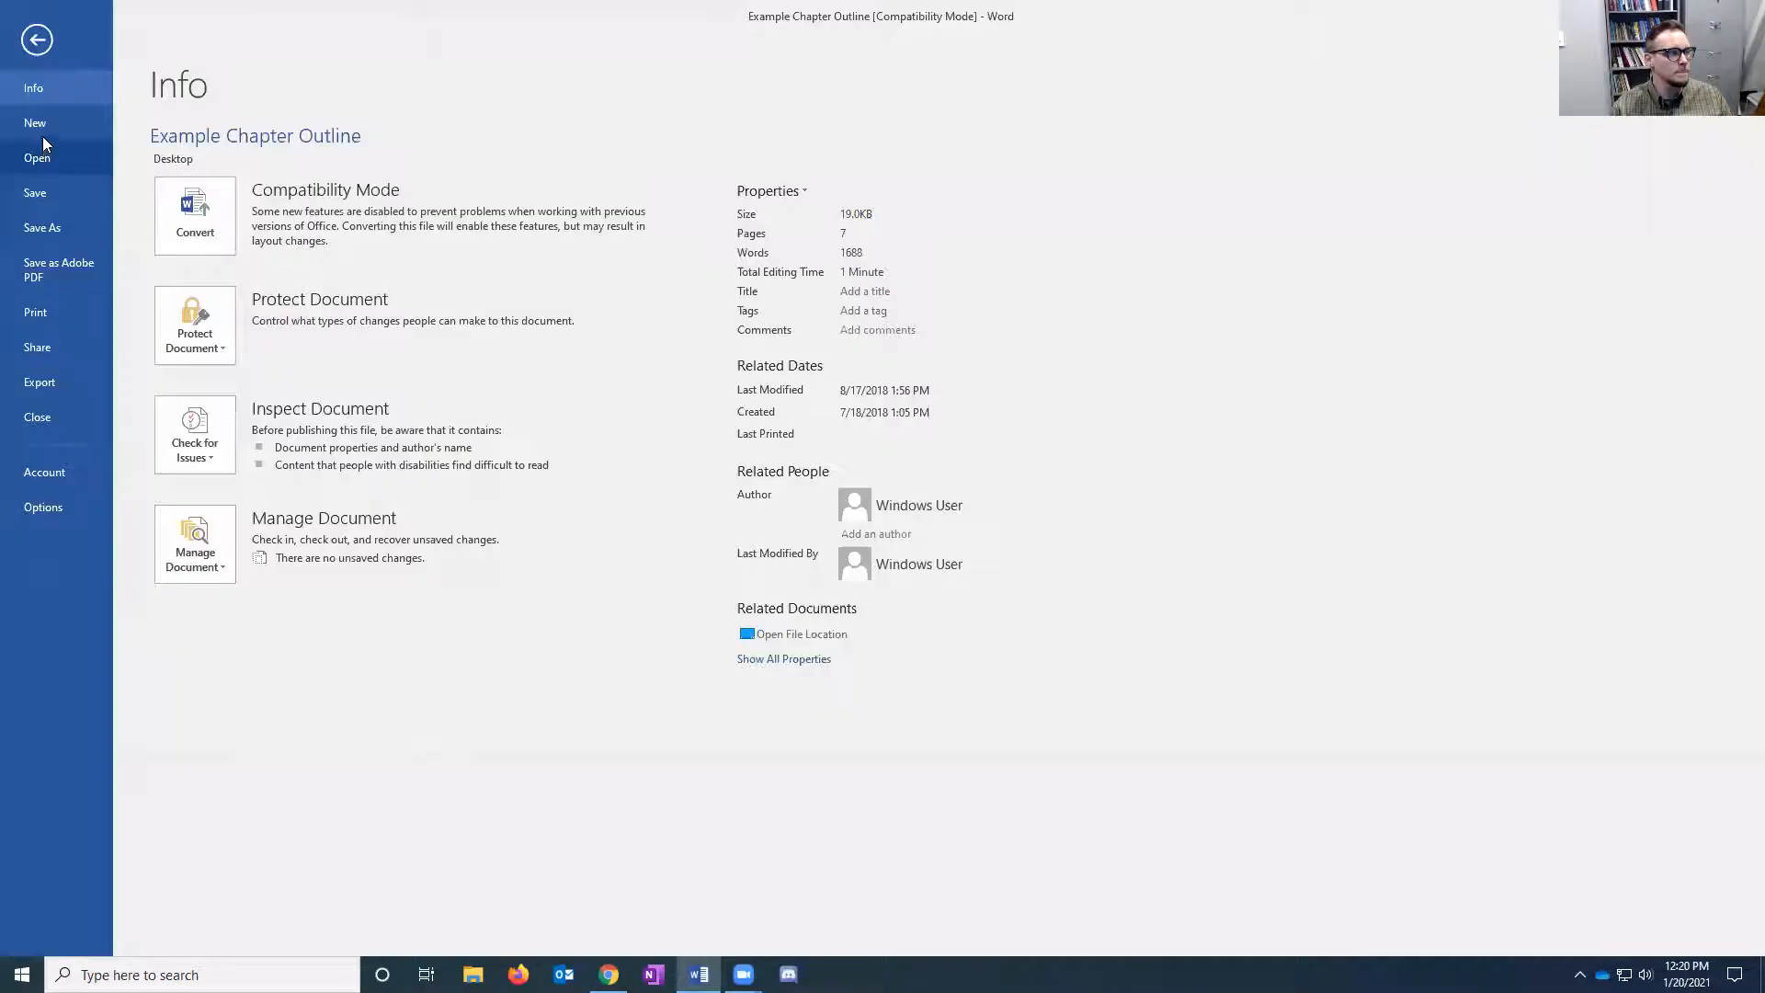
click(44, 123)
click(275, 313)
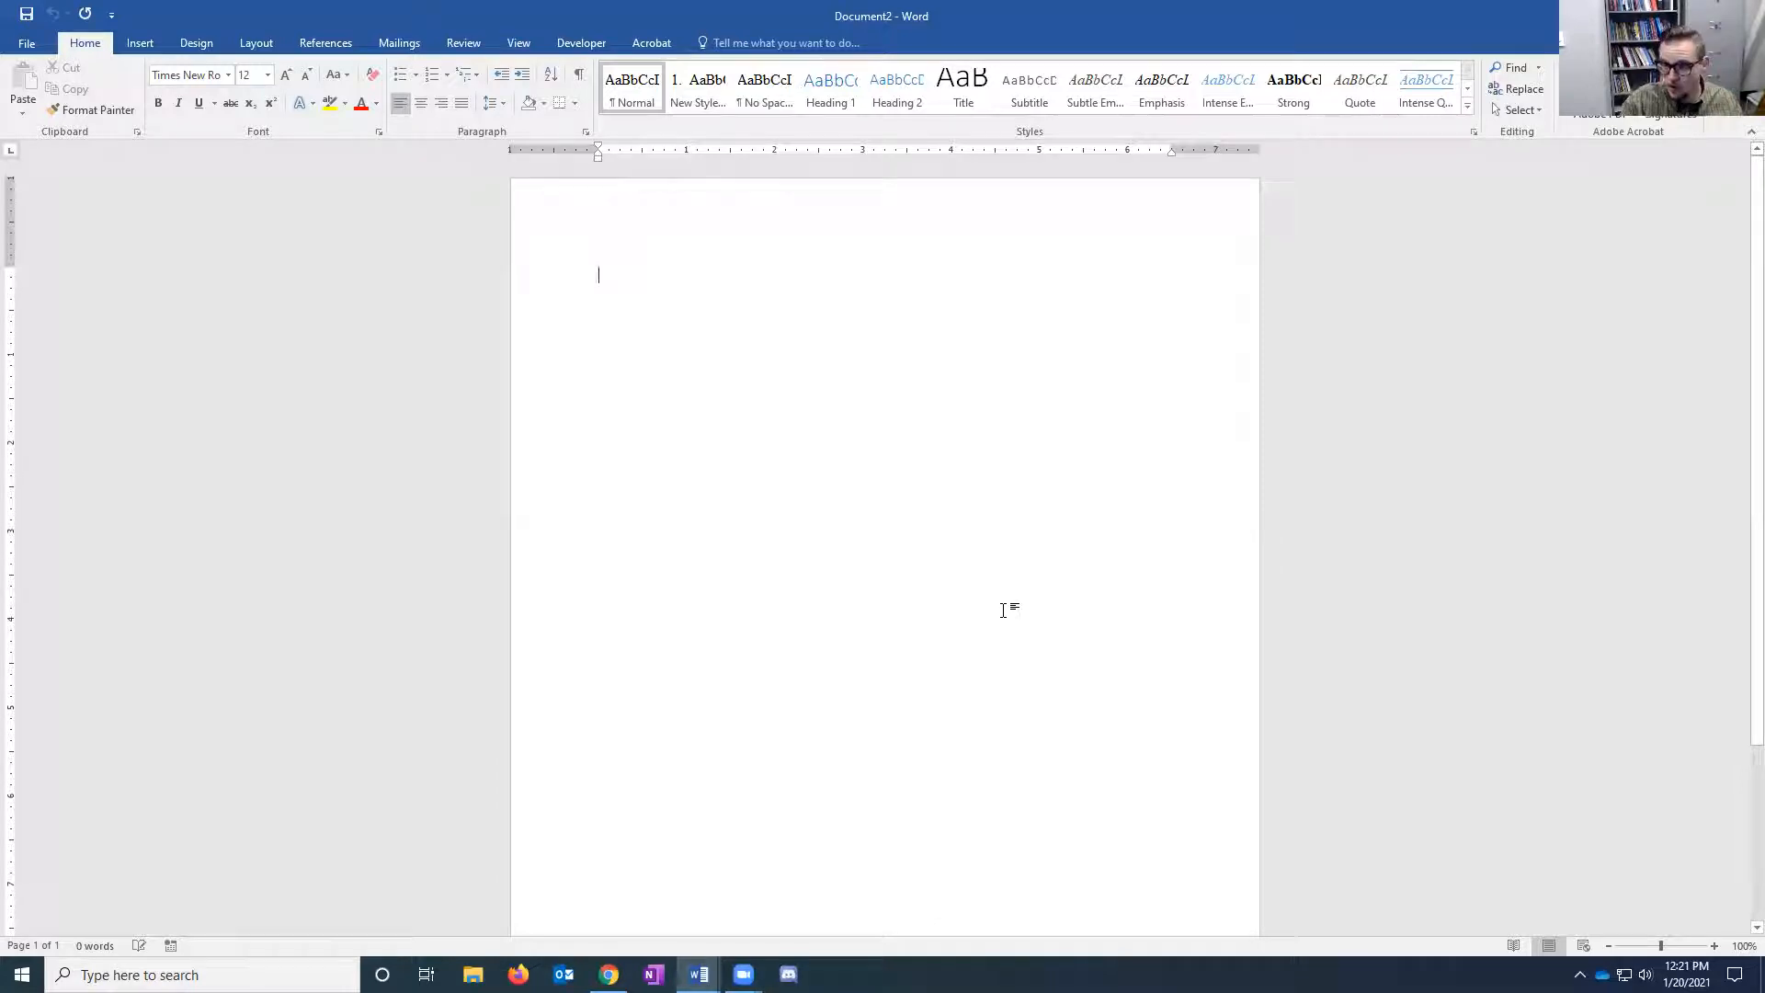
text(Y)
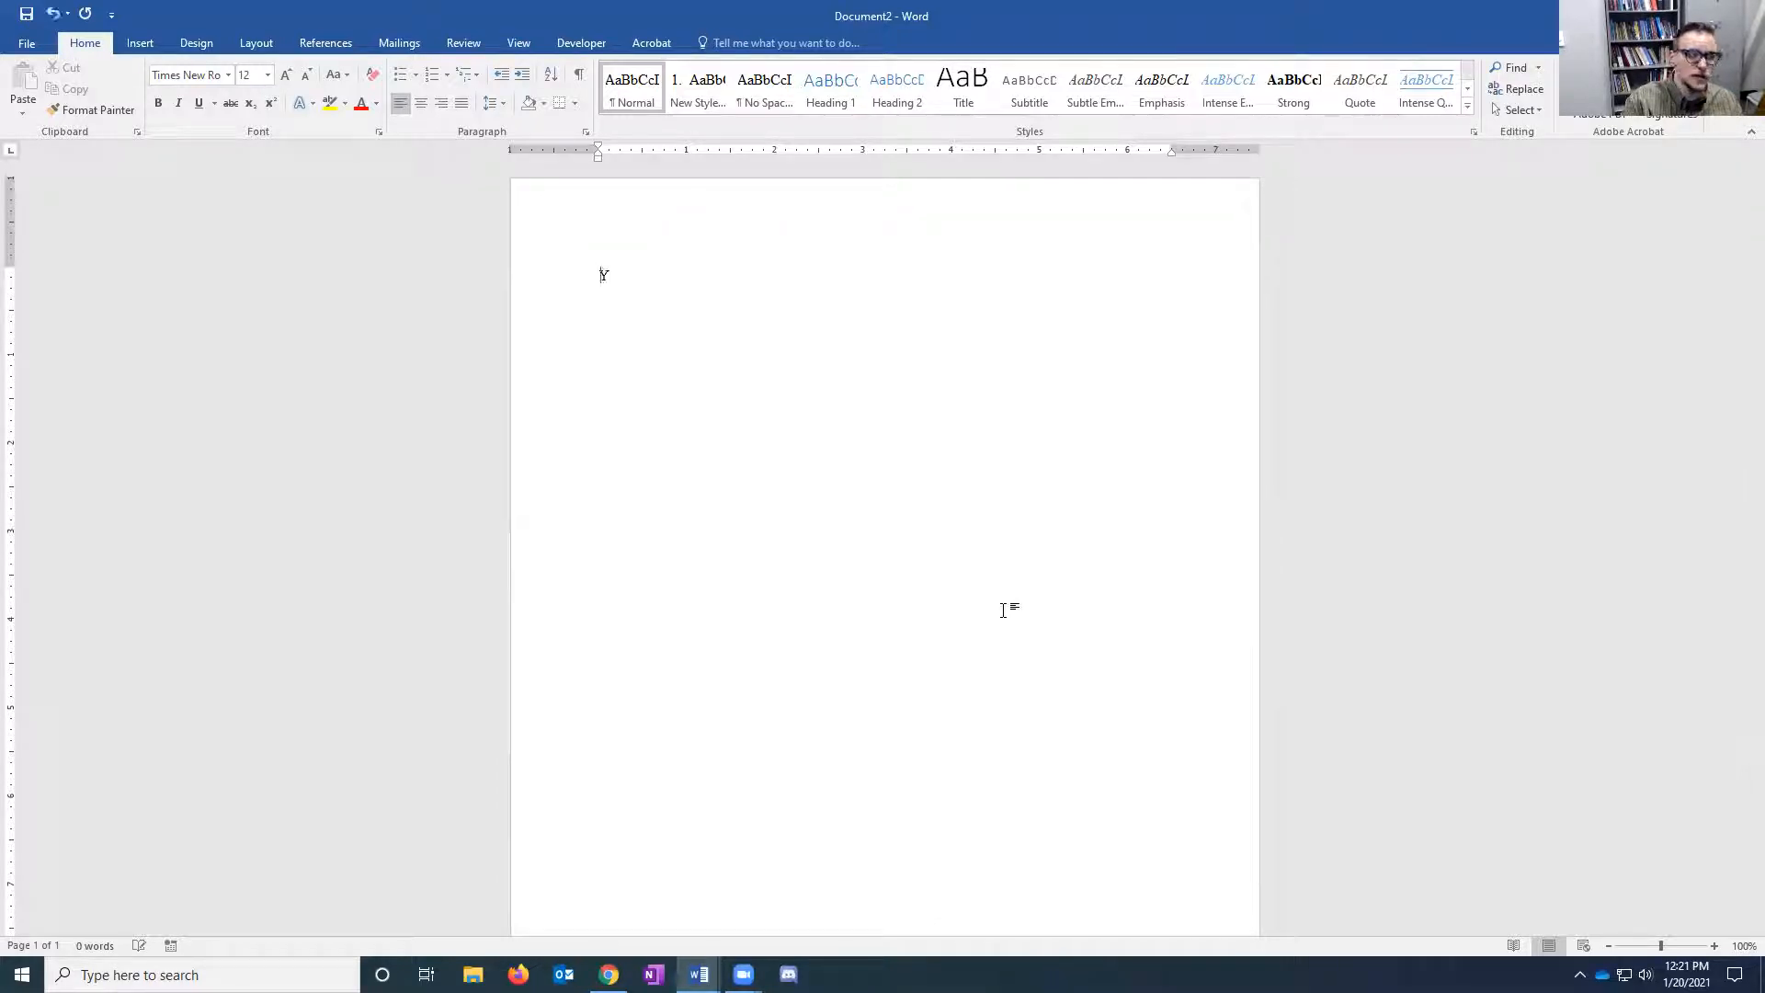
text(our Name)
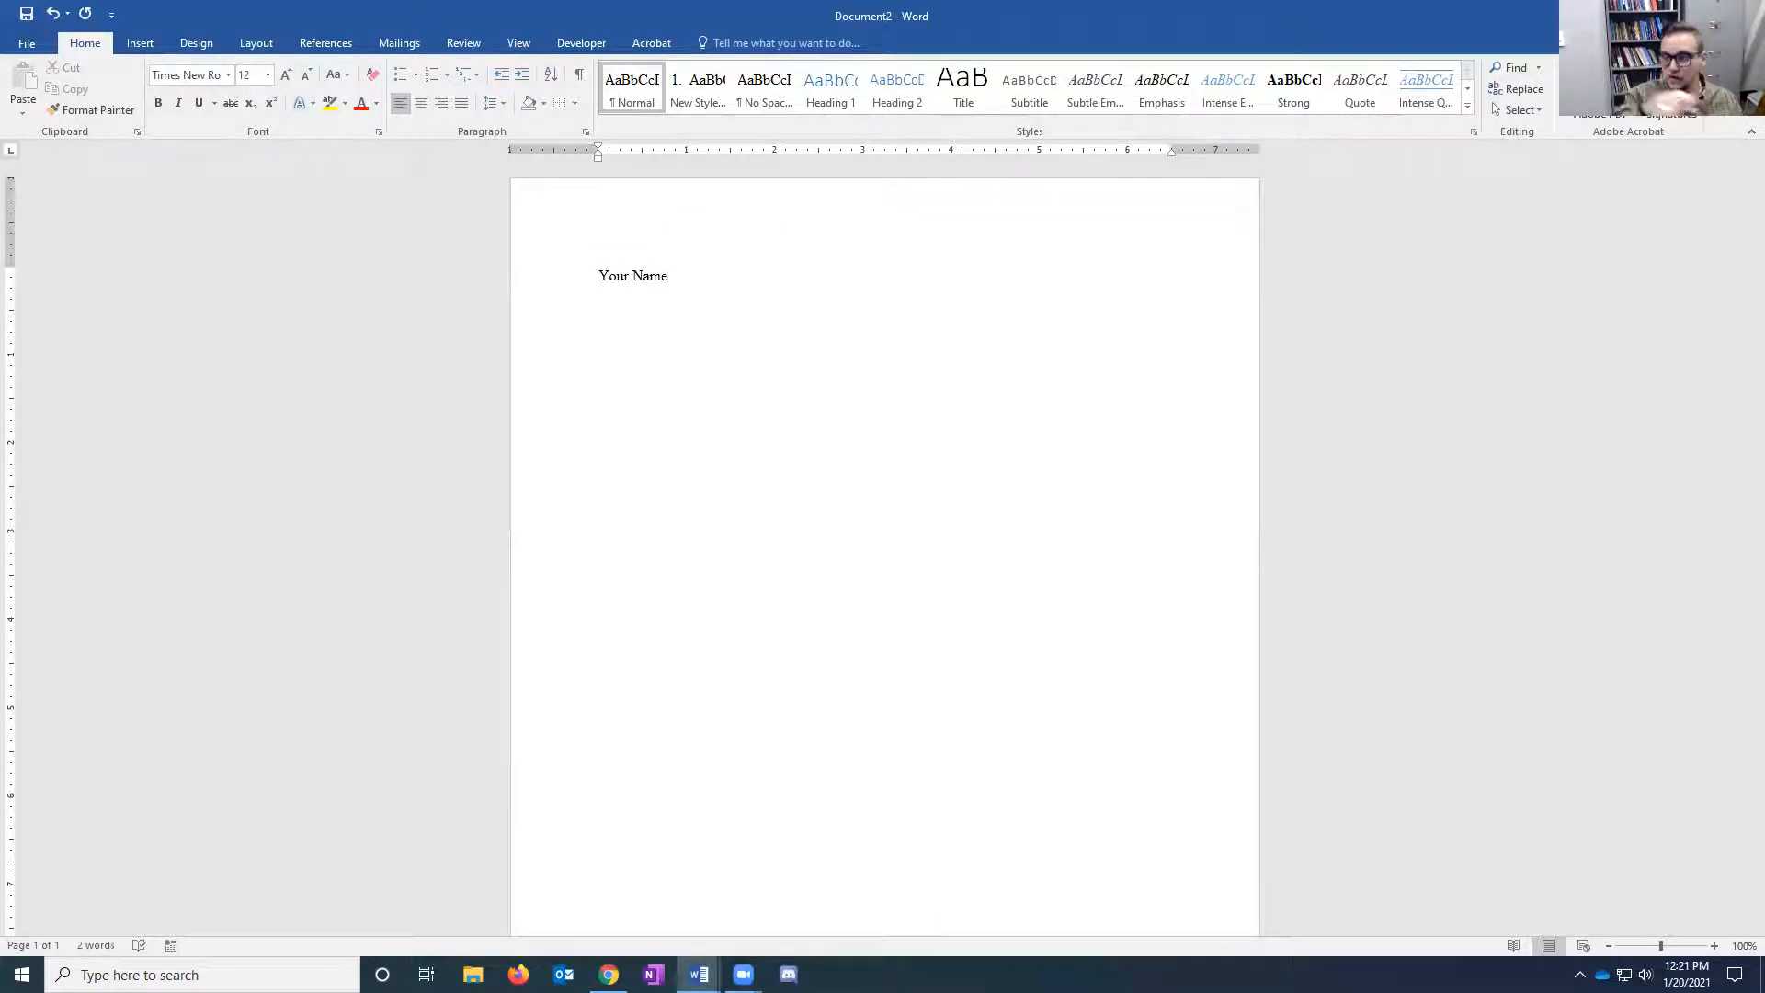
key(Return)
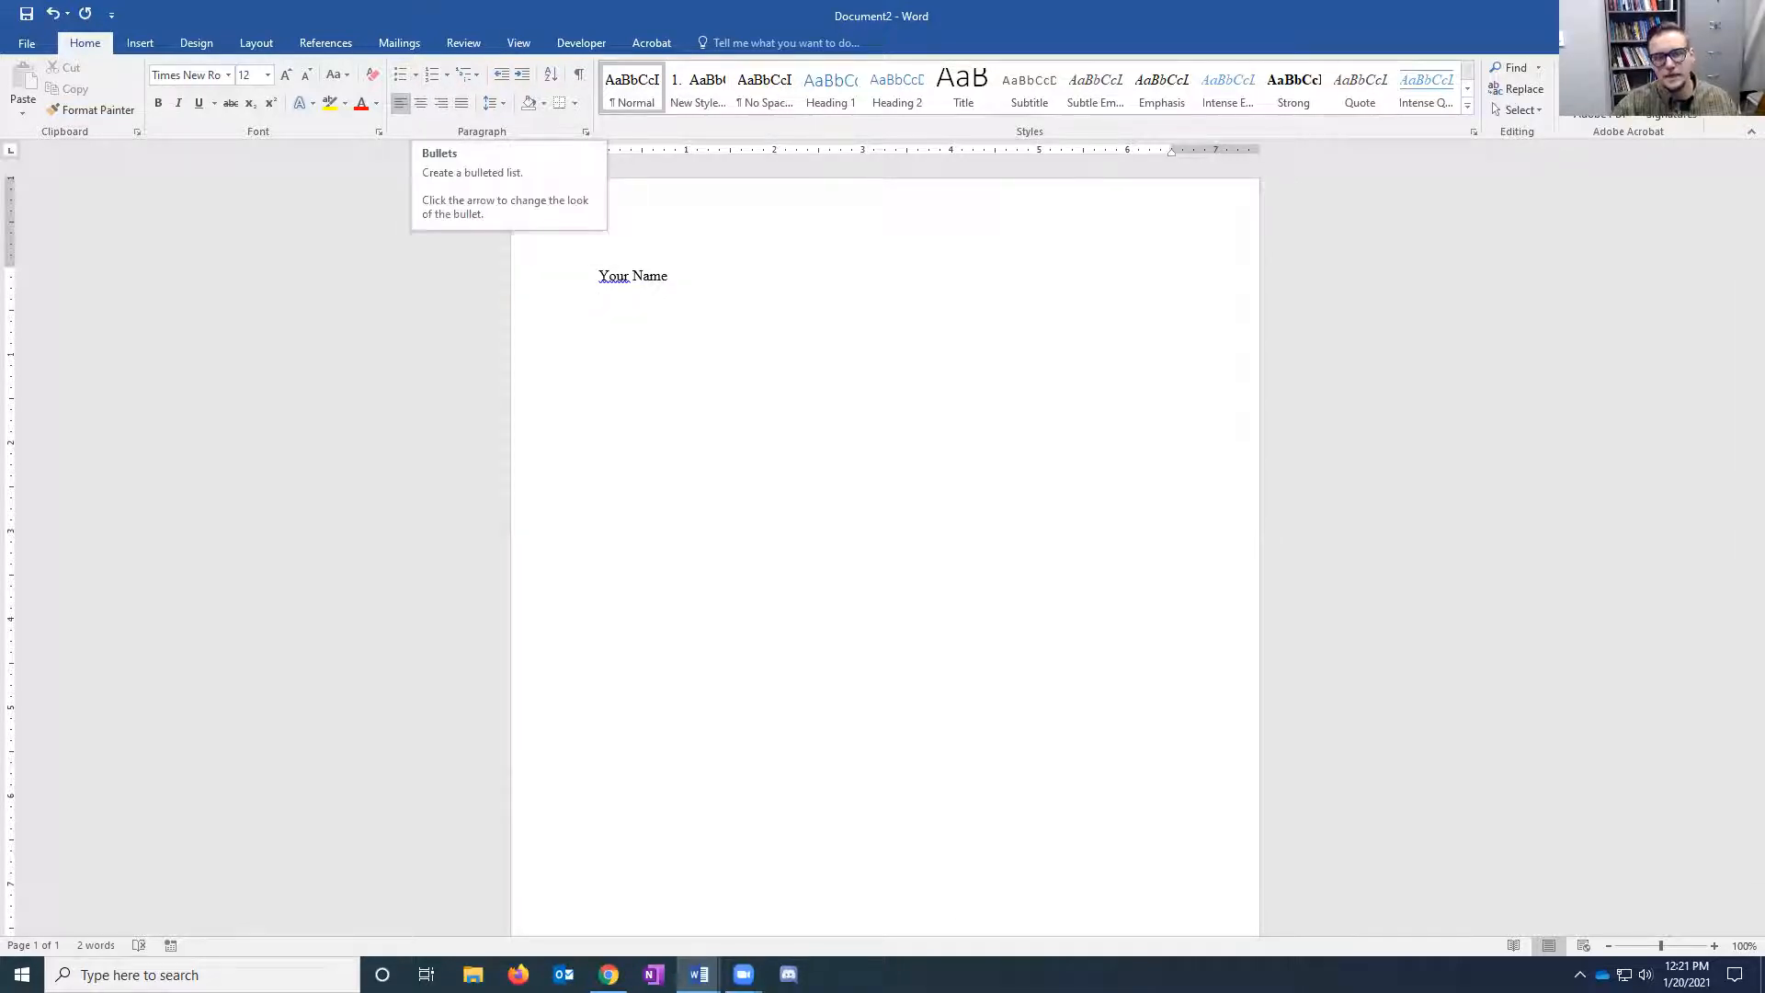
Collapse the ribbon and pin it open again with the Home commands showing
key(ctrl+F1)
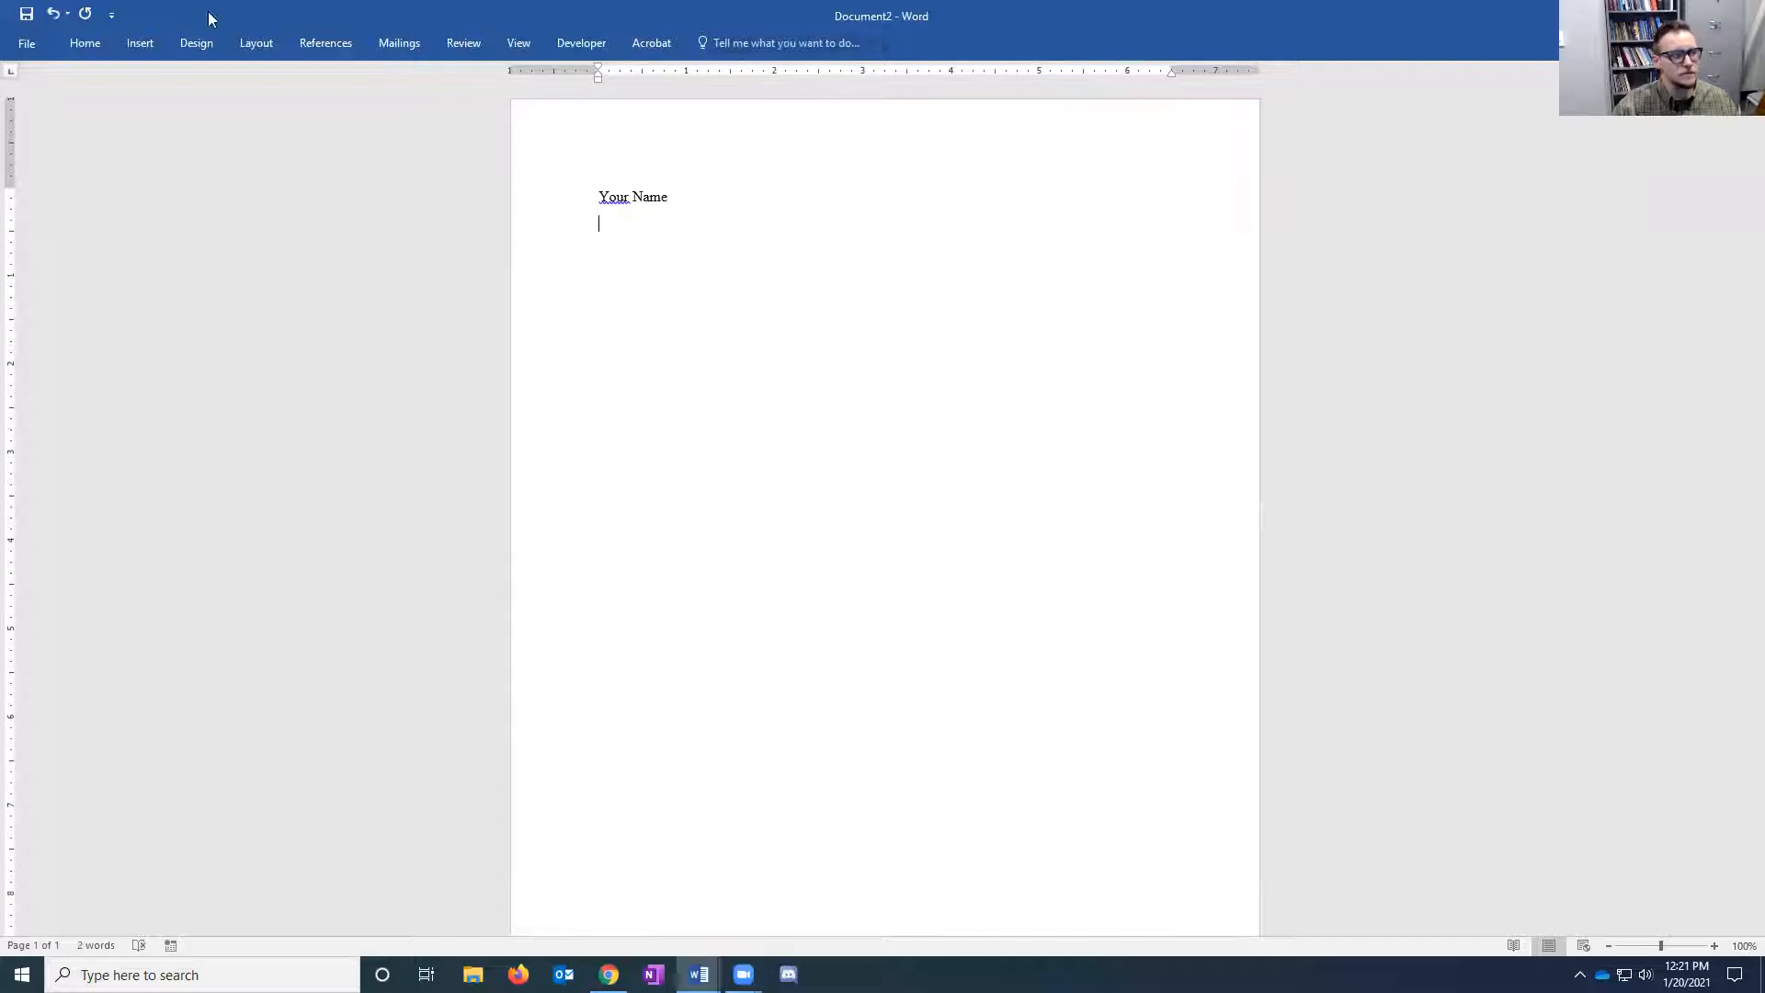
click(84, 44)
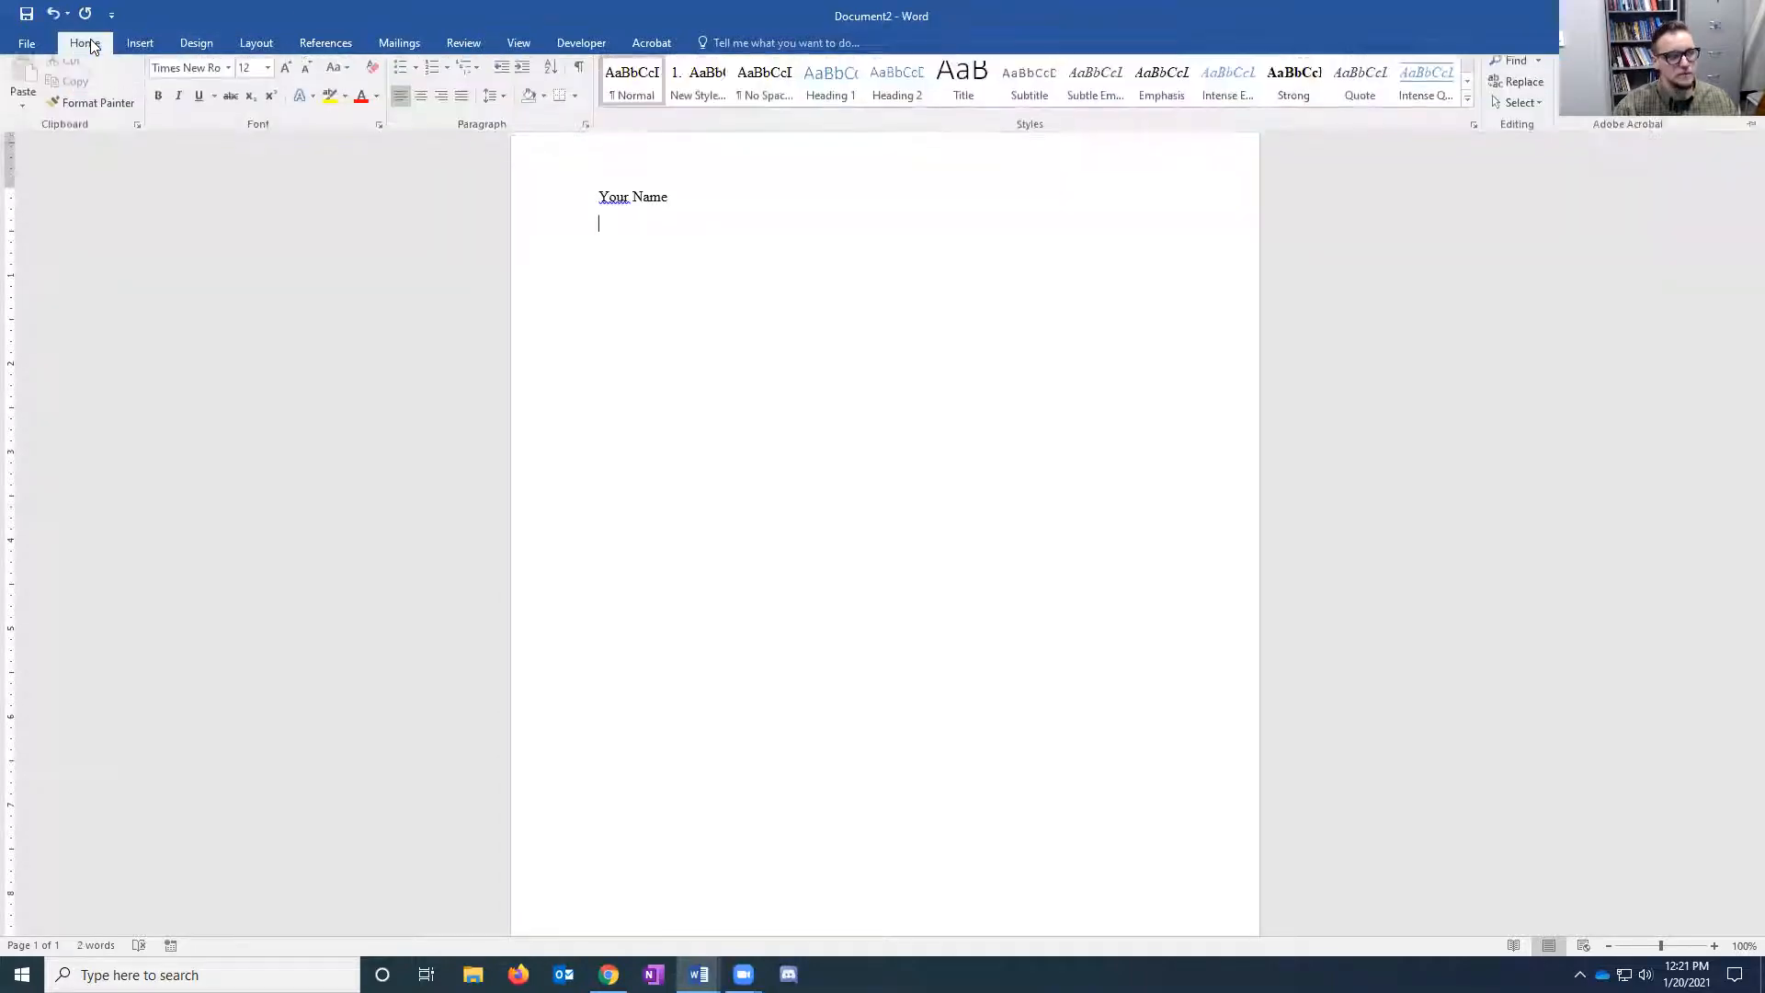
click(377, 320)
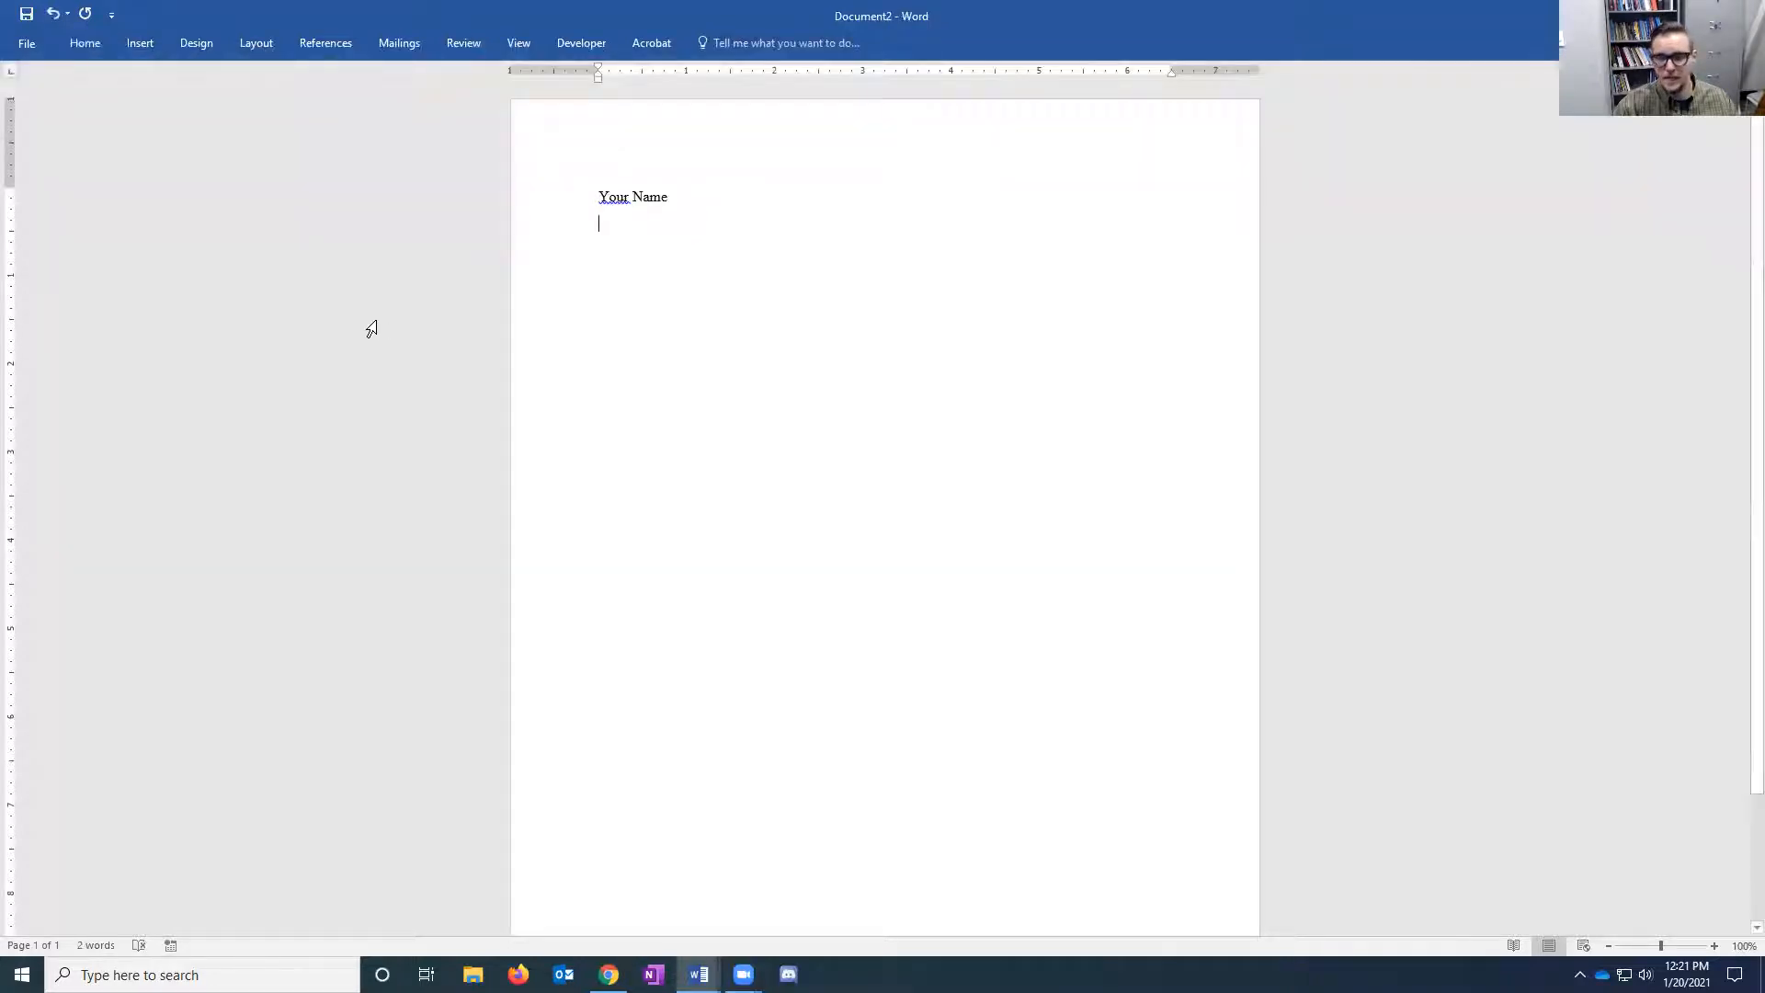
click(84, 43)
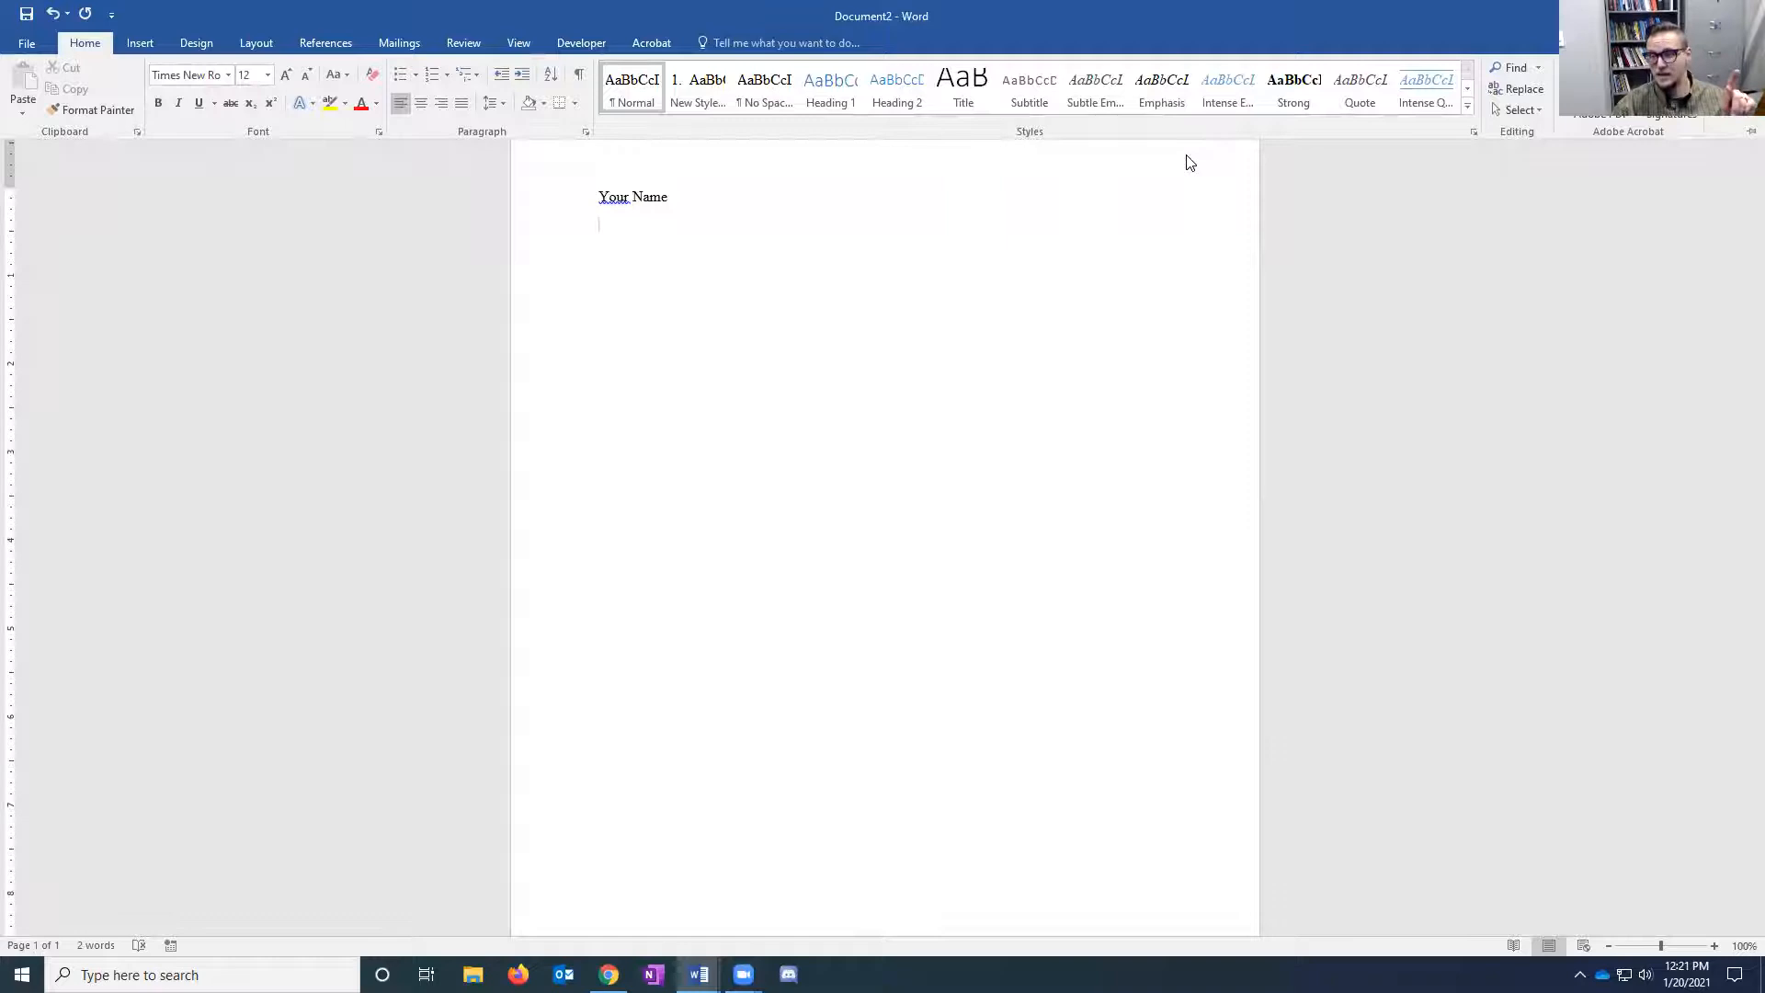
click(1750, 133)
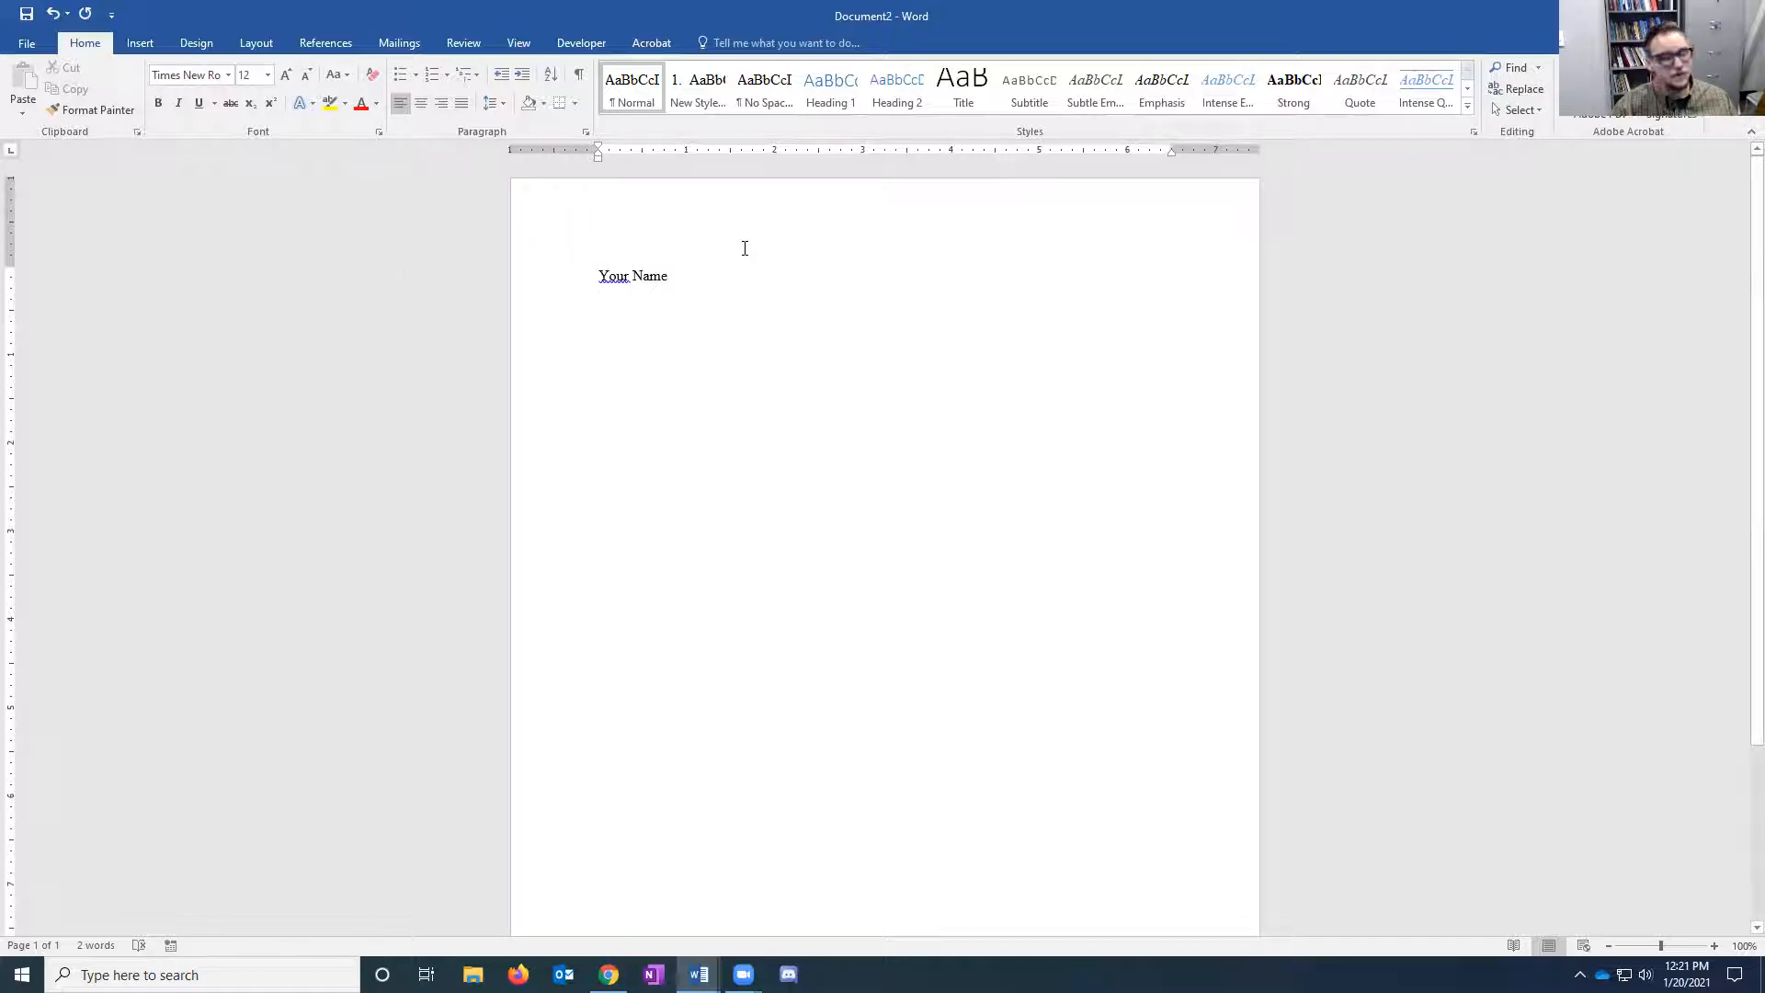
Add a centered line reading "Chapter # & Title" below the name line
click(421, 102)
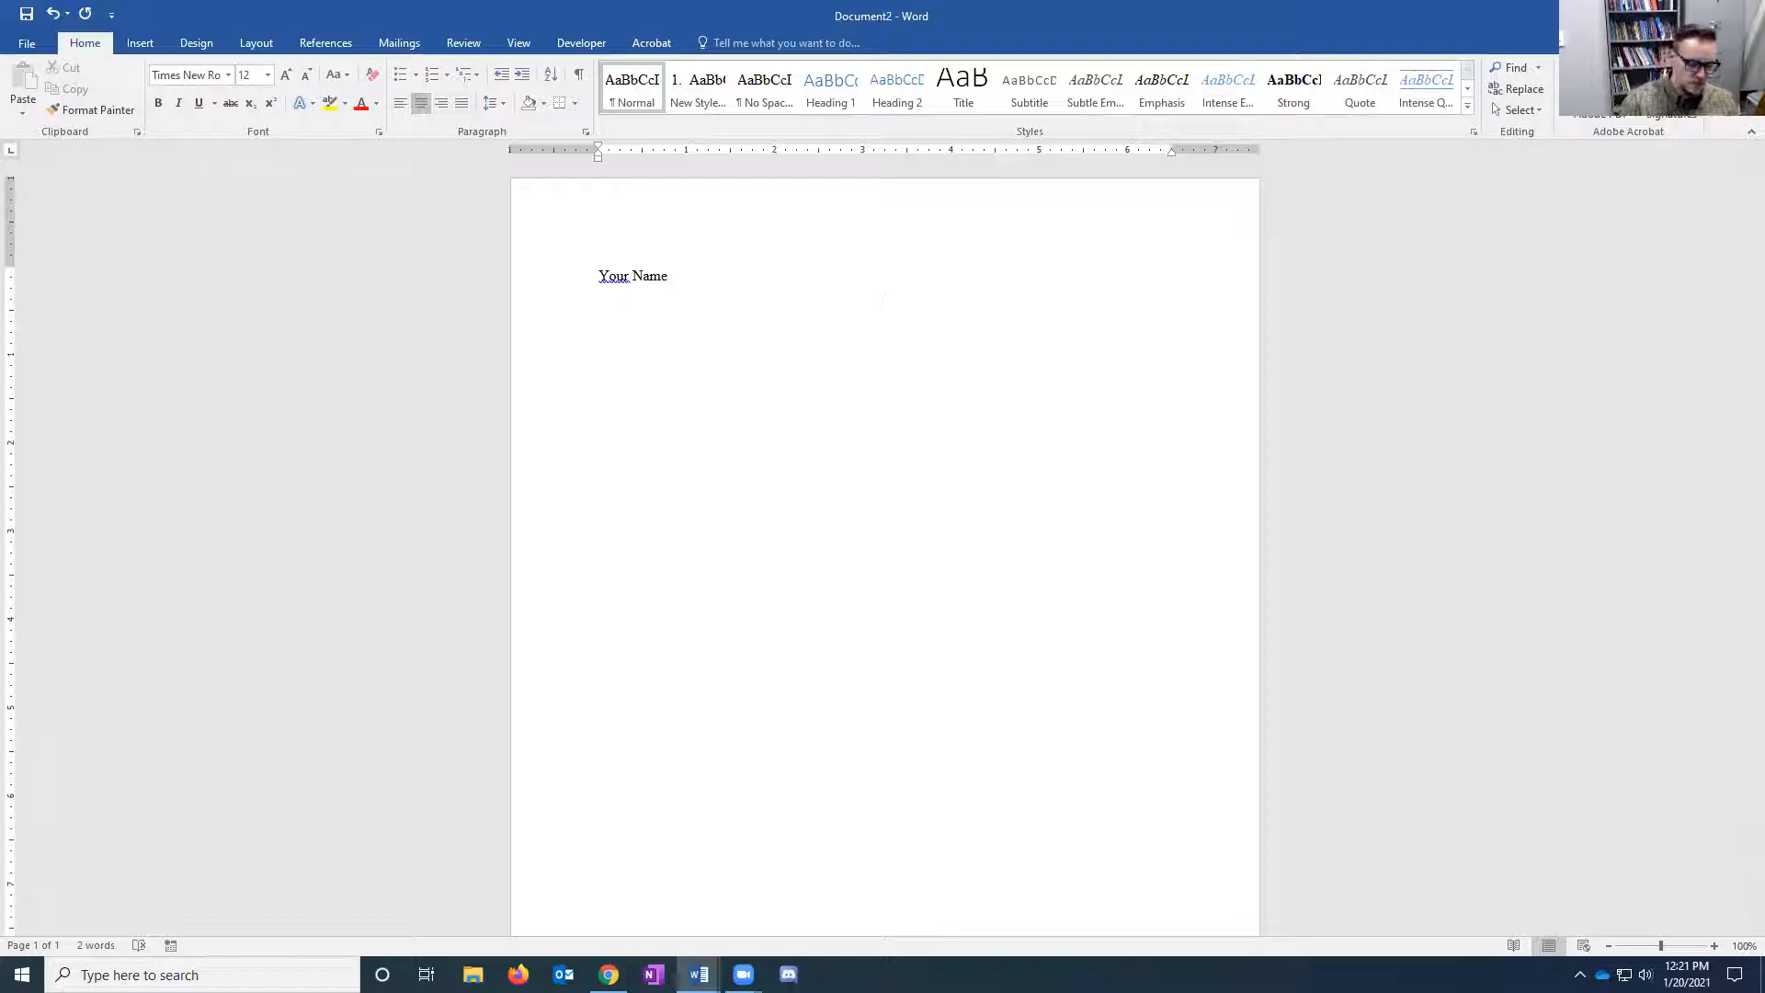
text(Chapter Title)
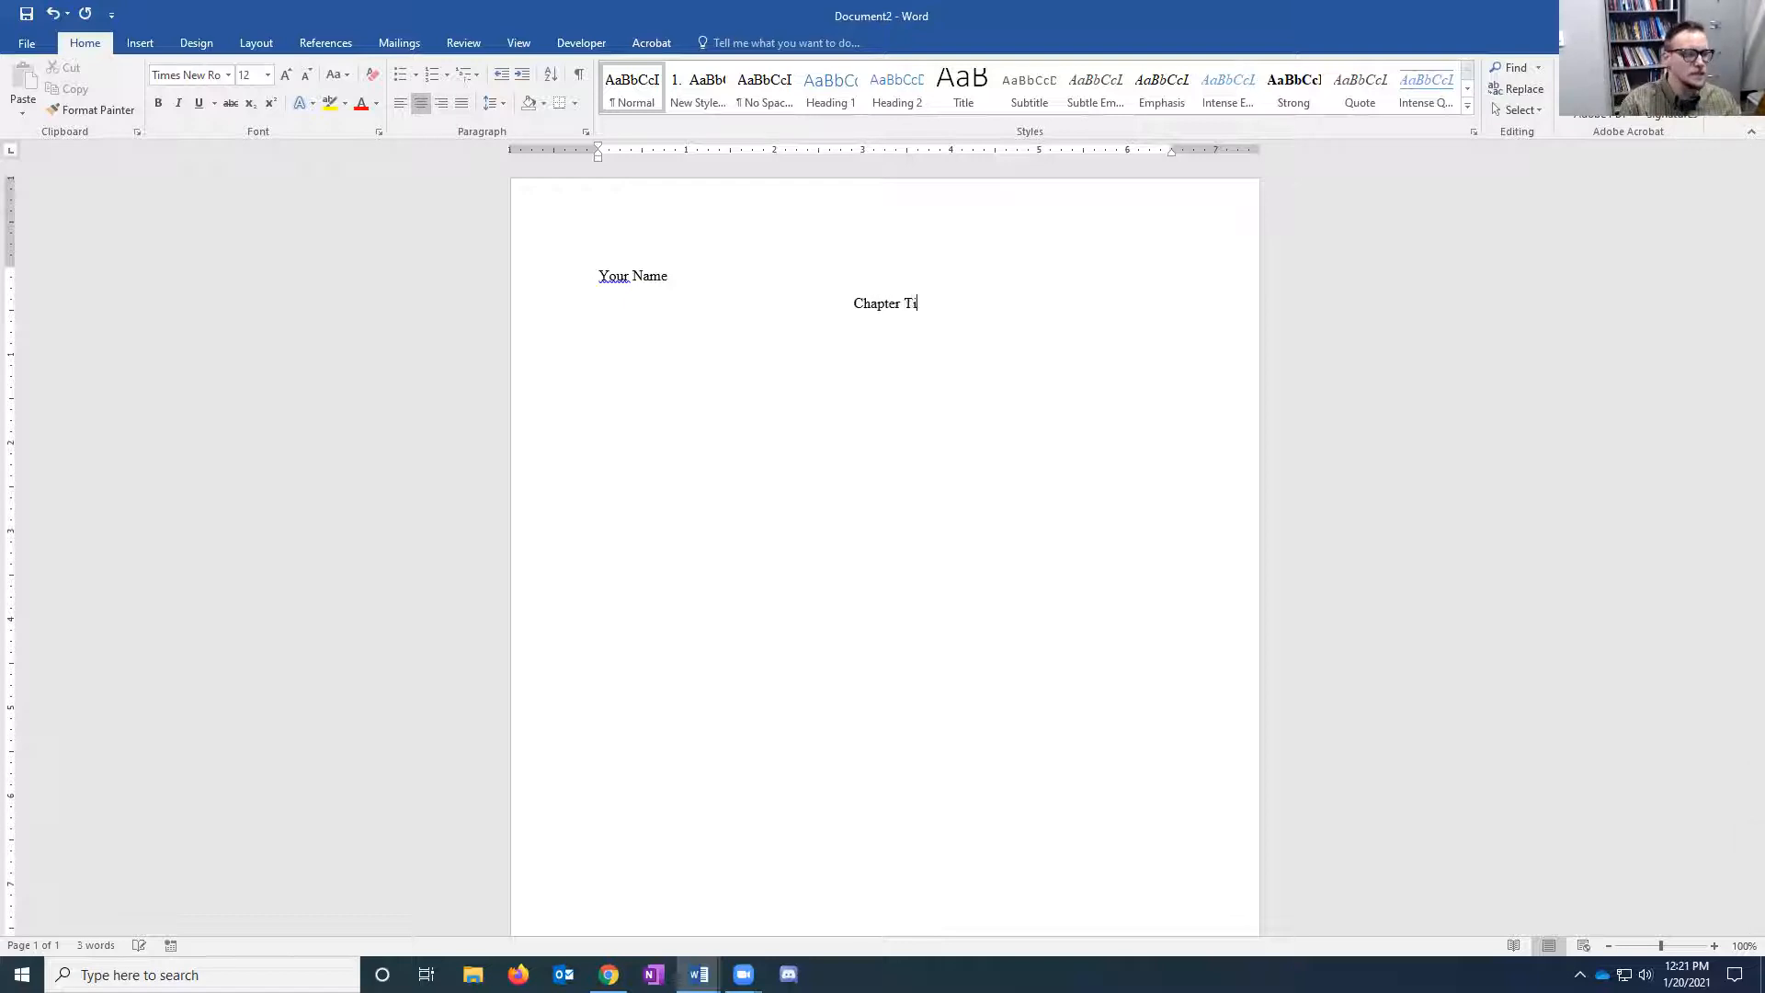
key(BackSpace)
key(BackSpace)
key(BackSpace)
key(BackSpace)
key(BackSpace)
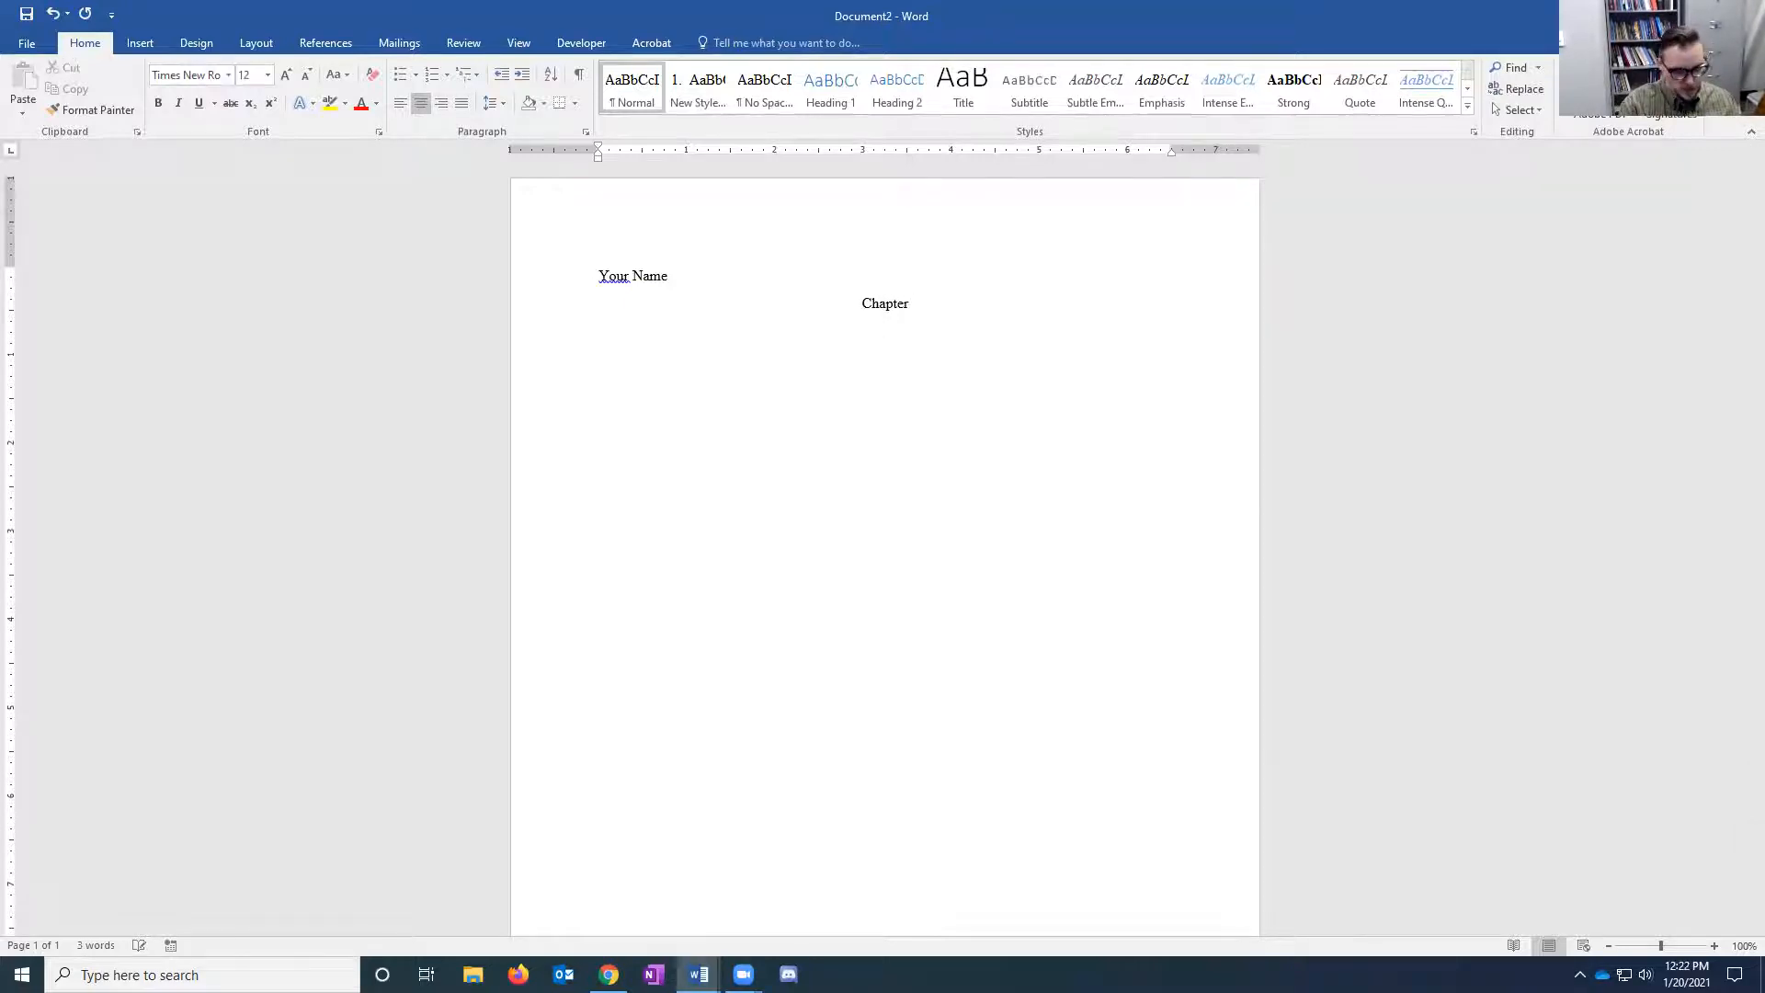
text(# & Title)
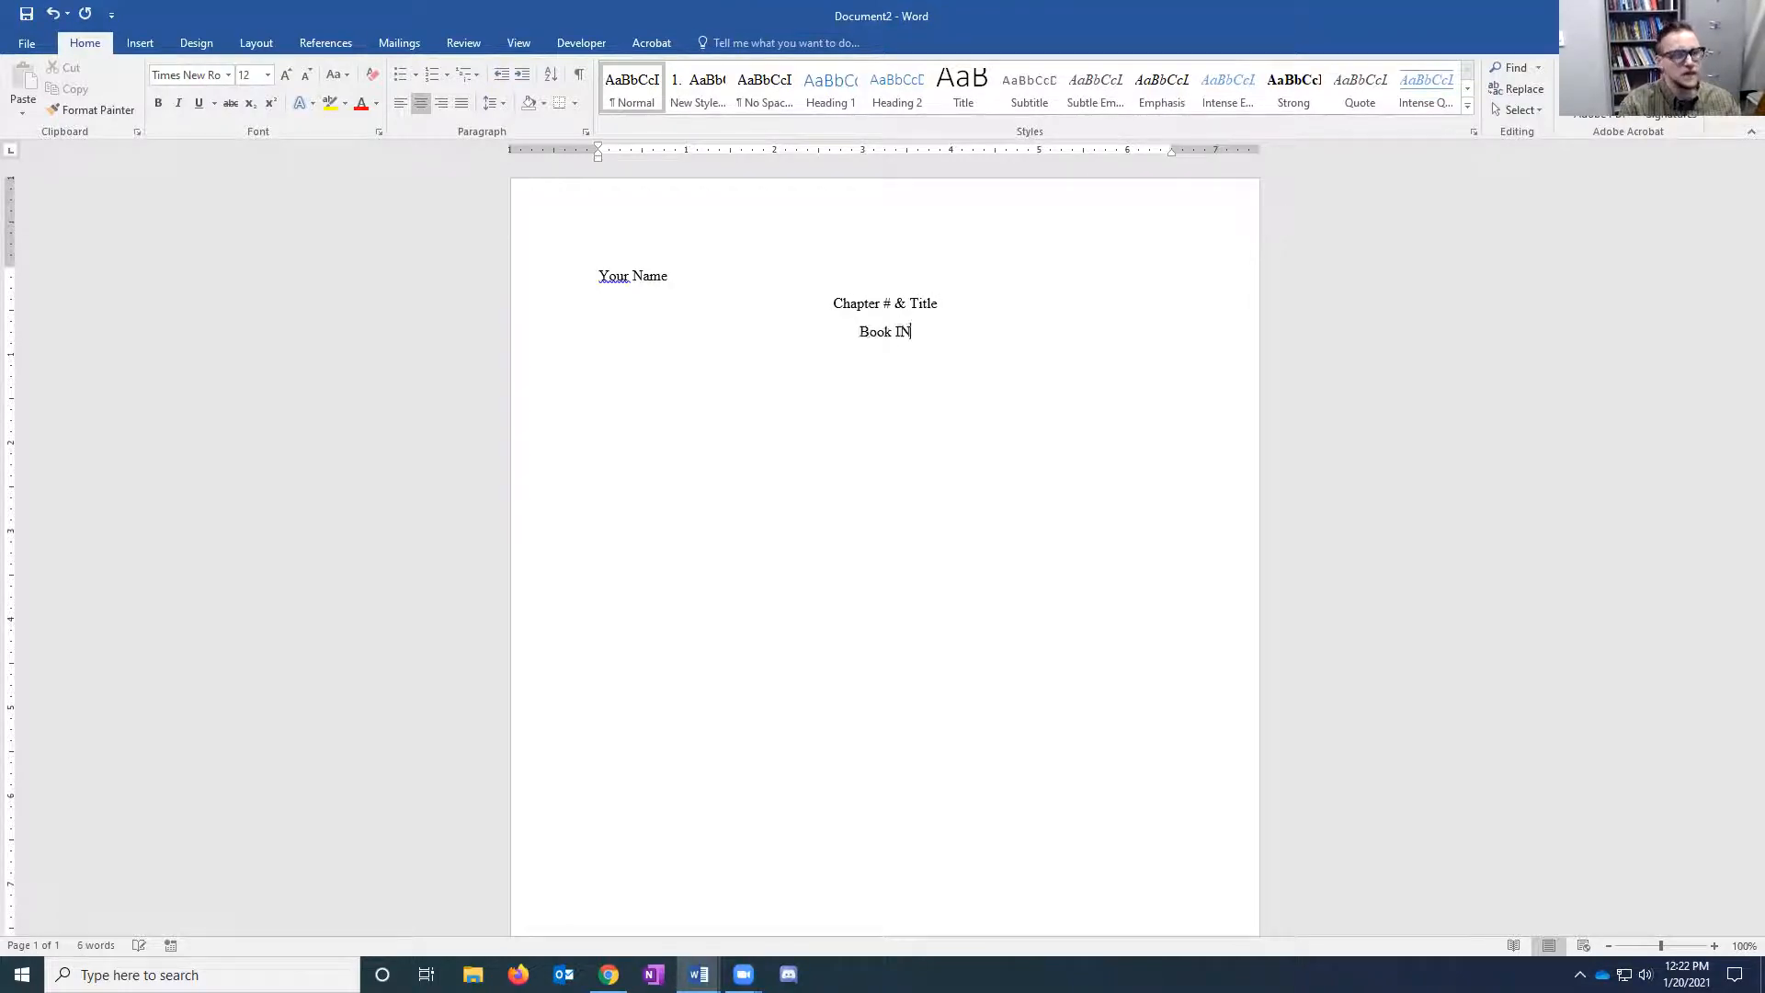
Add a centered line reading "Book Information (Pages in Book Where Chapter can be found)" below the chapter title
text(ion (Pages in)
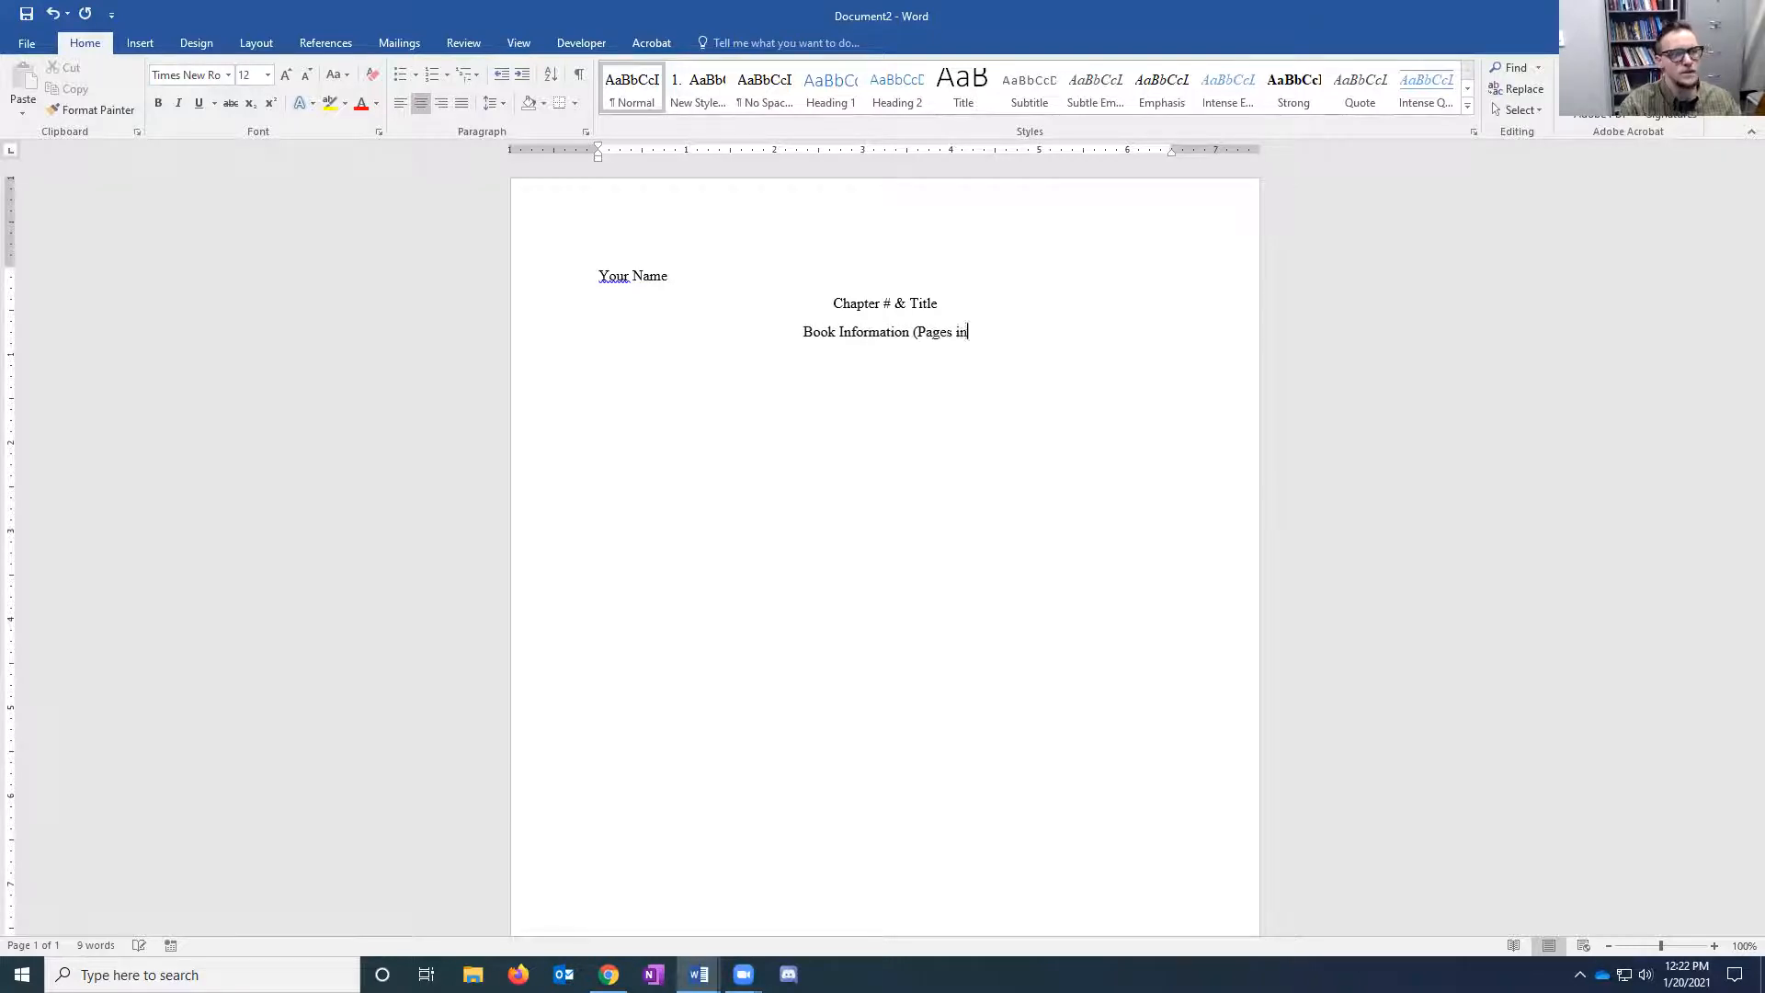
text( Book )
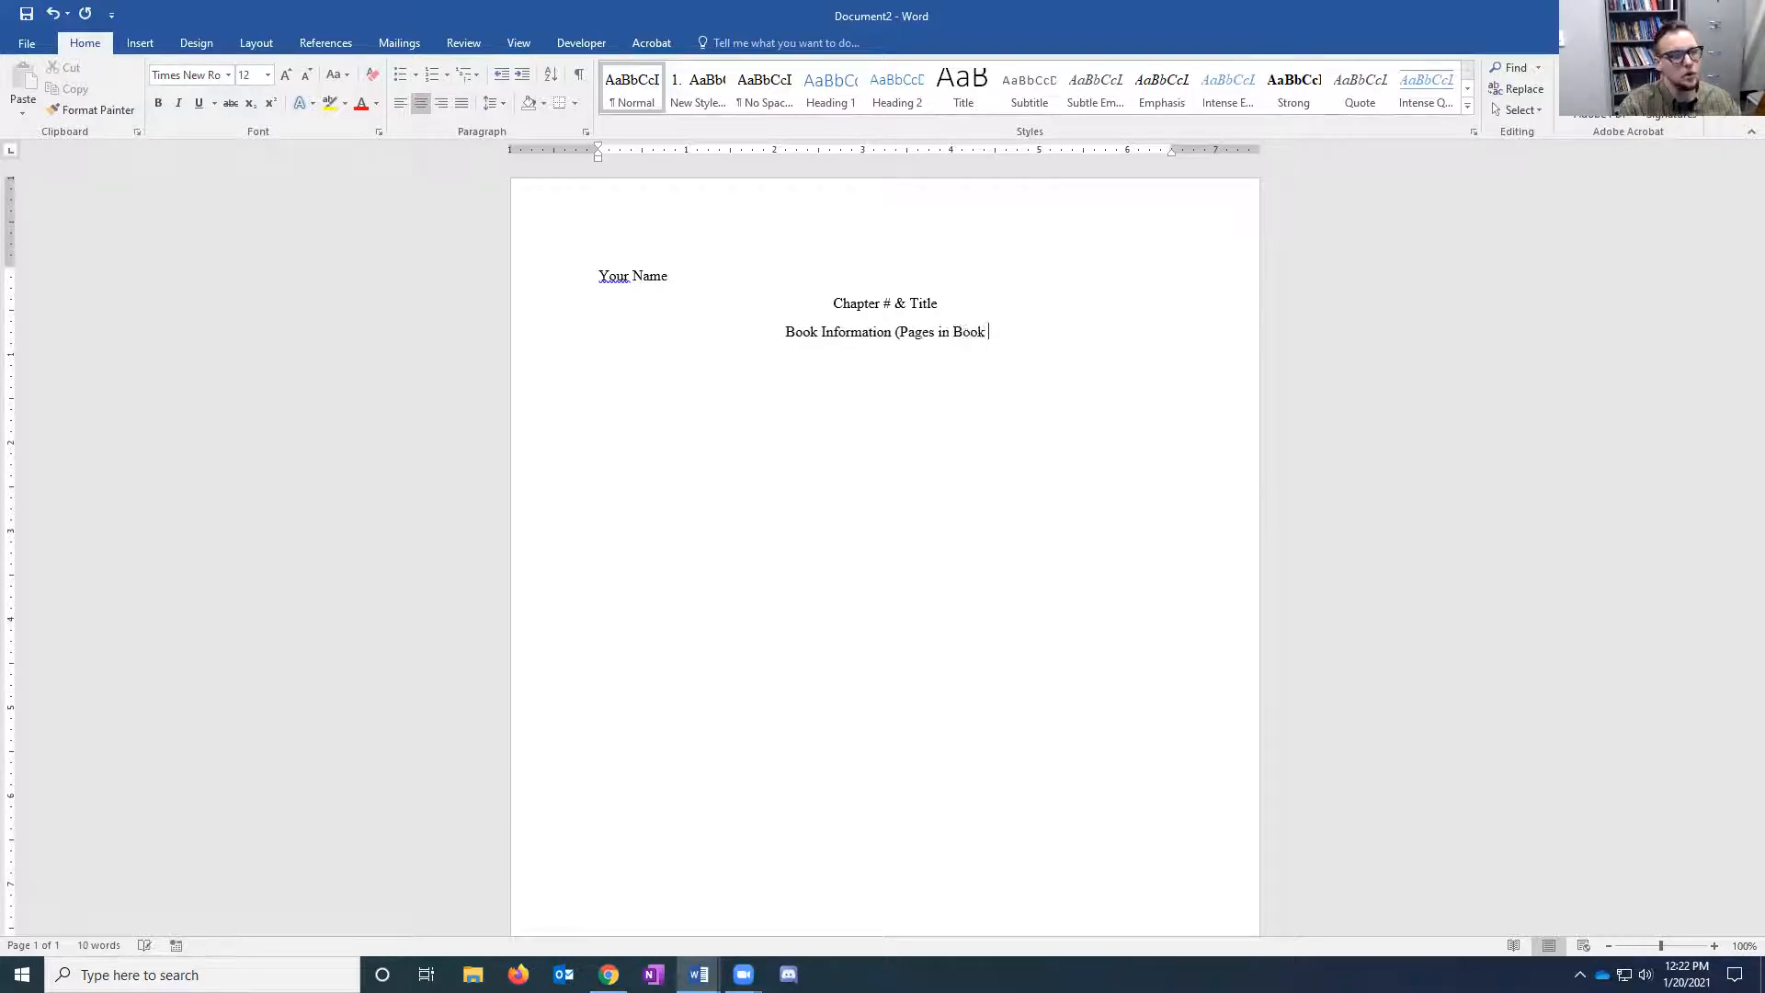
text(Where Chapt)
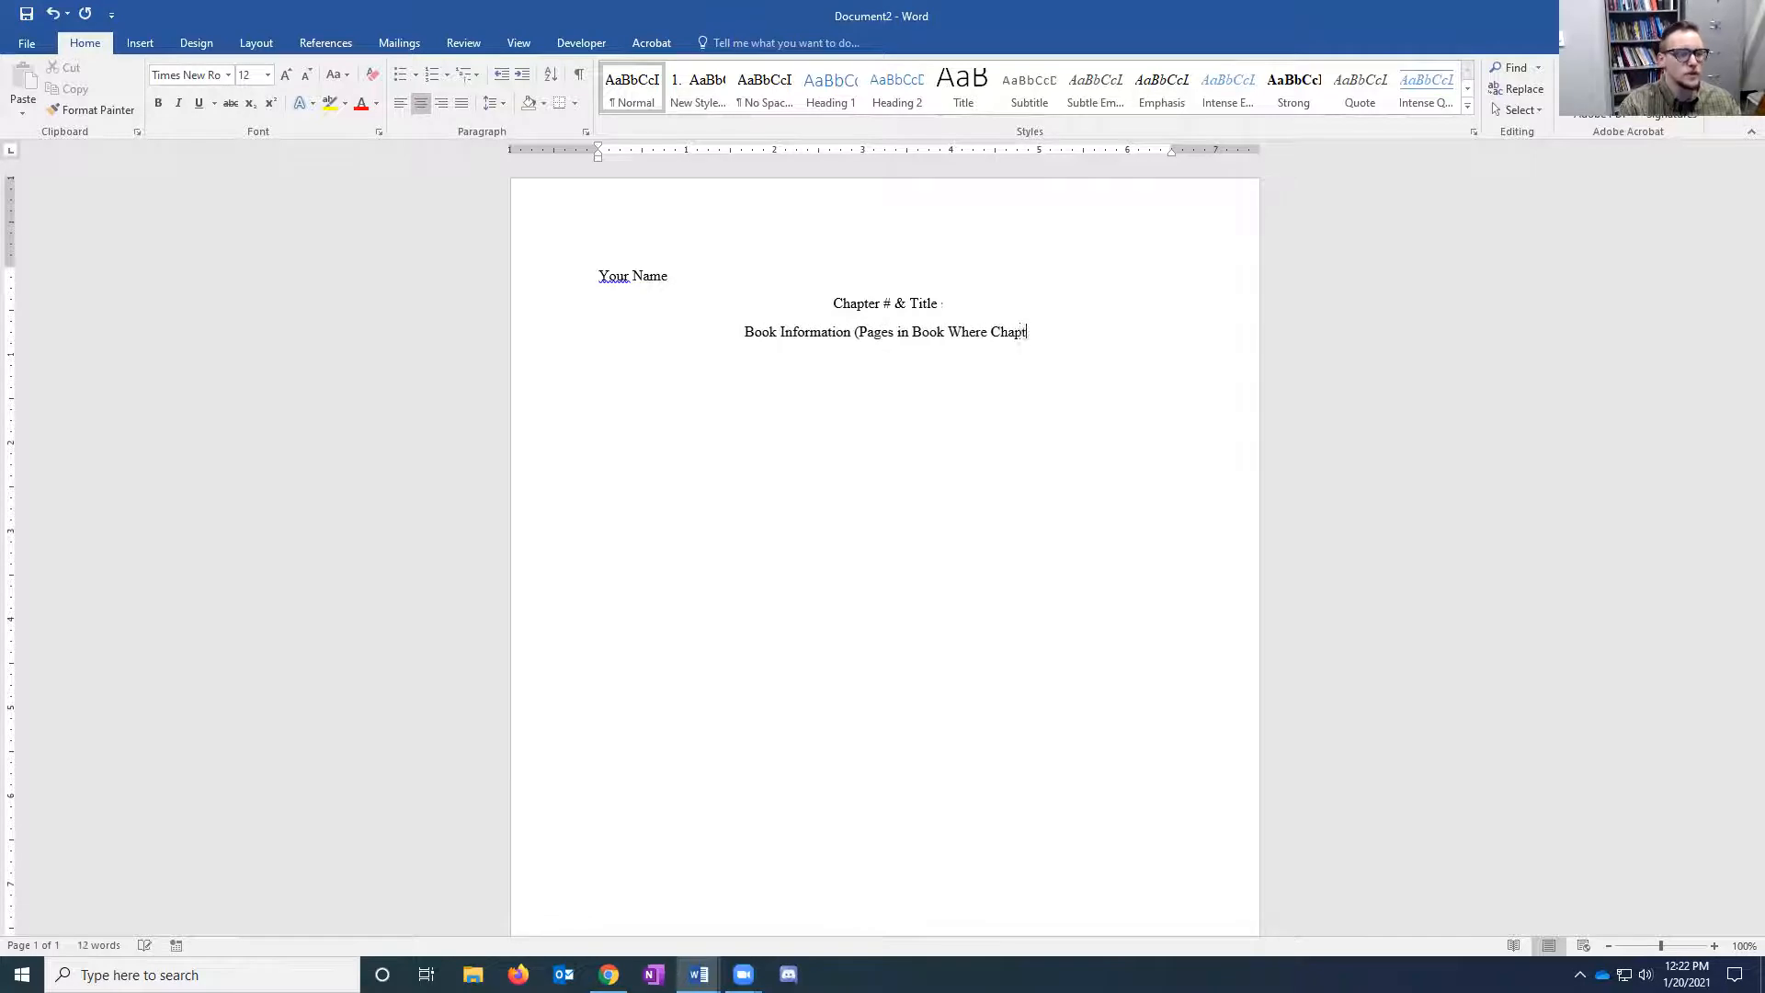
text(er can be found))
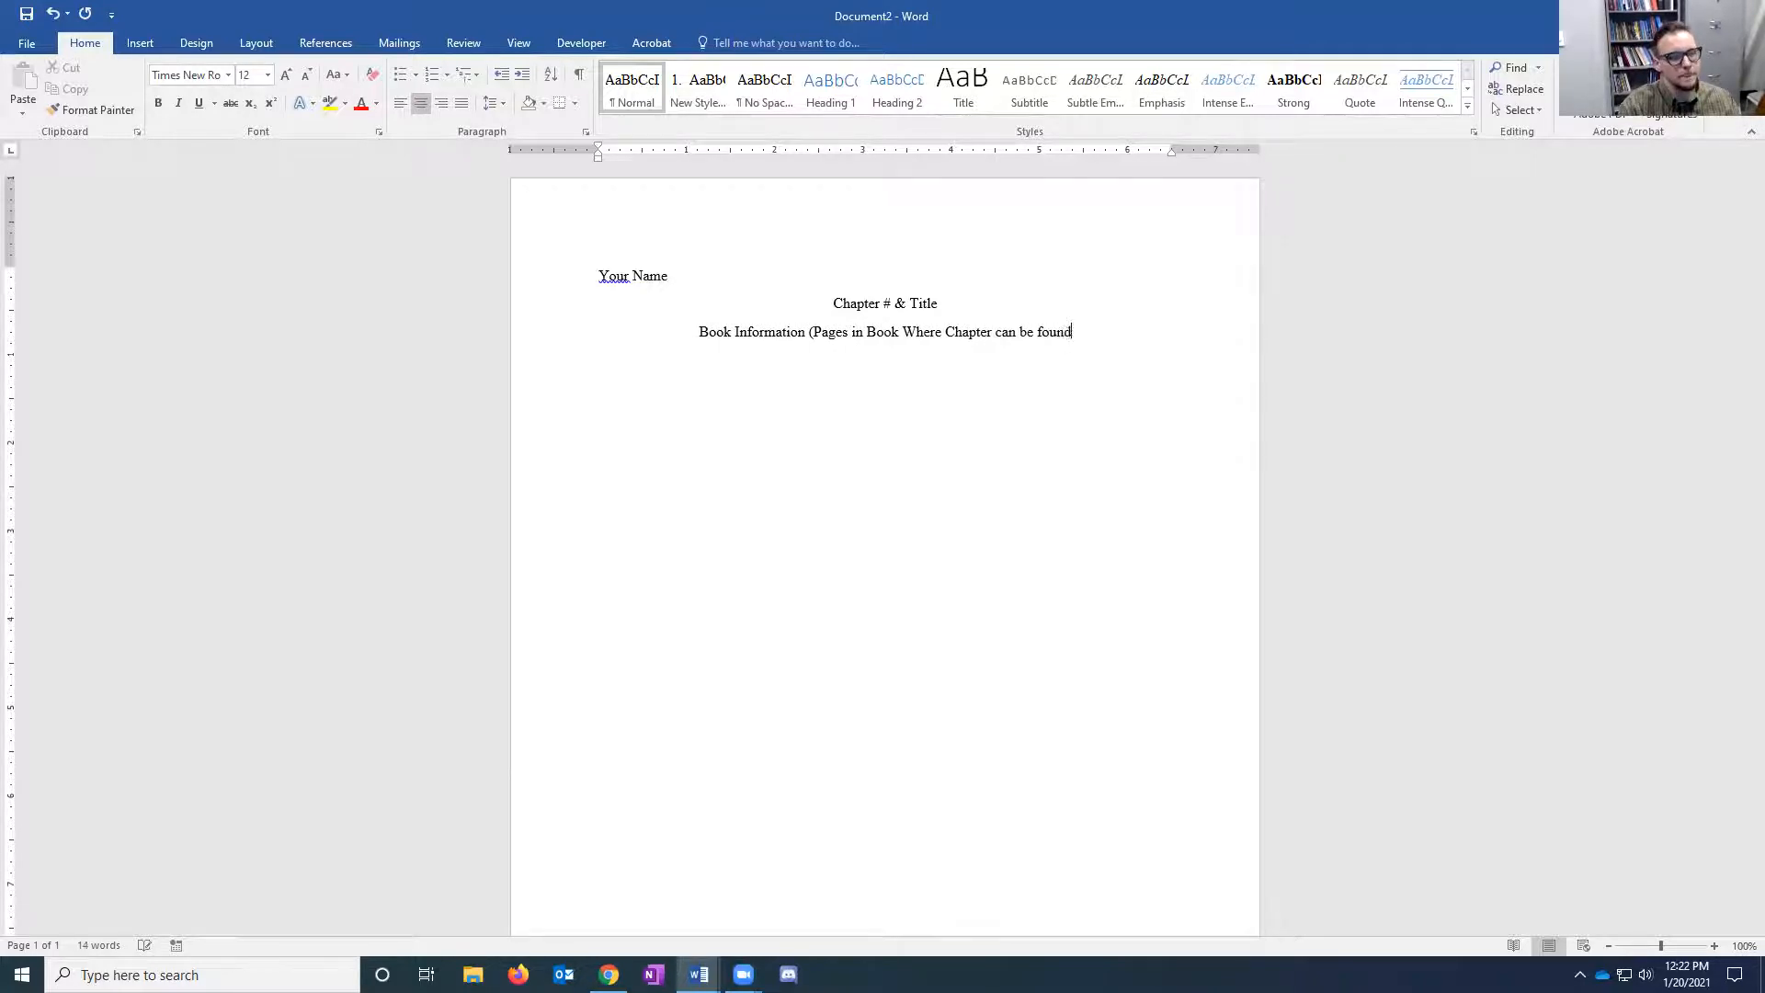
Reword the parenthetical on the book information line in lower case as "(Pages in book where chapter can be found)"
key(BackSpace)
key(BackSpace)
key(BackSpace)
key(BackSpace)
key(BackSpace)
key(BackSpace)
key(BackSpace)
key(BackSpace)
key(BackSpace)
key(BackSpace)
key(BackSpace)
key(BackSpace)
key(BackSpace)
key(BackSpace)
key(BackSpace)
key(BackSpace)
key(BackSpace)
key(BackSpace)
key(BackSpace)
key(BackSpace)
key(BackSpace)
key(BackSpace)
key(BackSpace)
key(BackSpace)
key(BackSpace)
key(BackSpace)
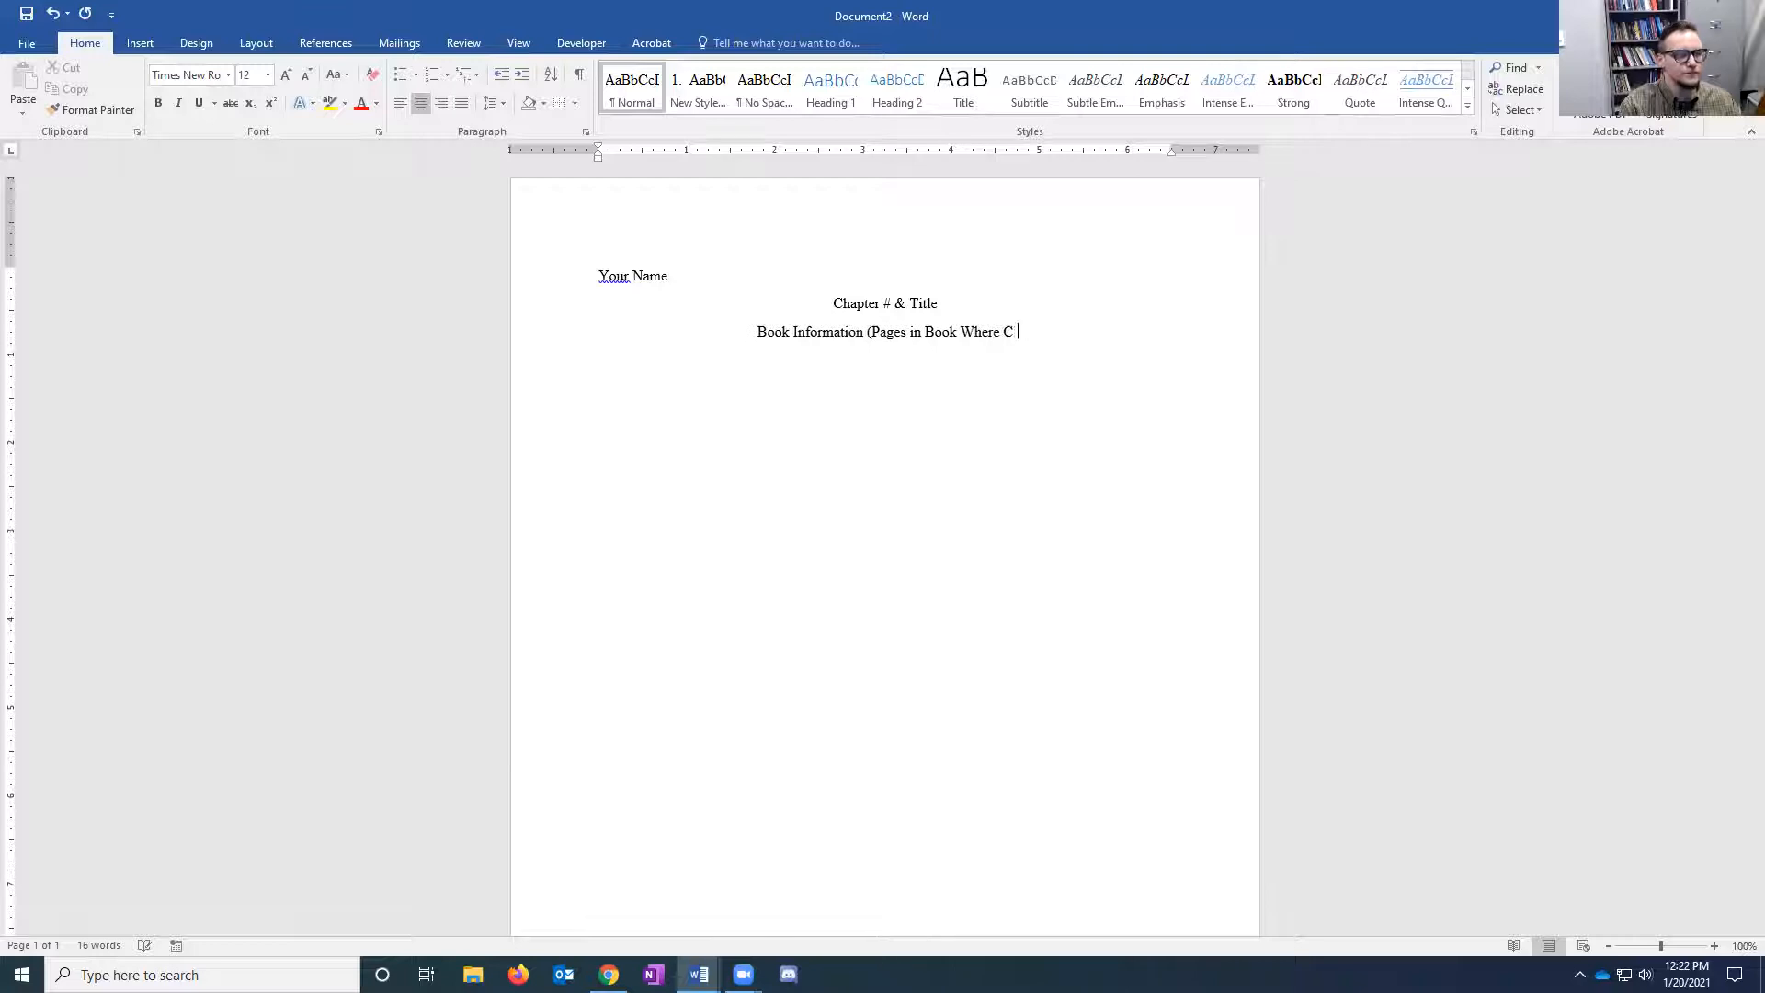
text(book )
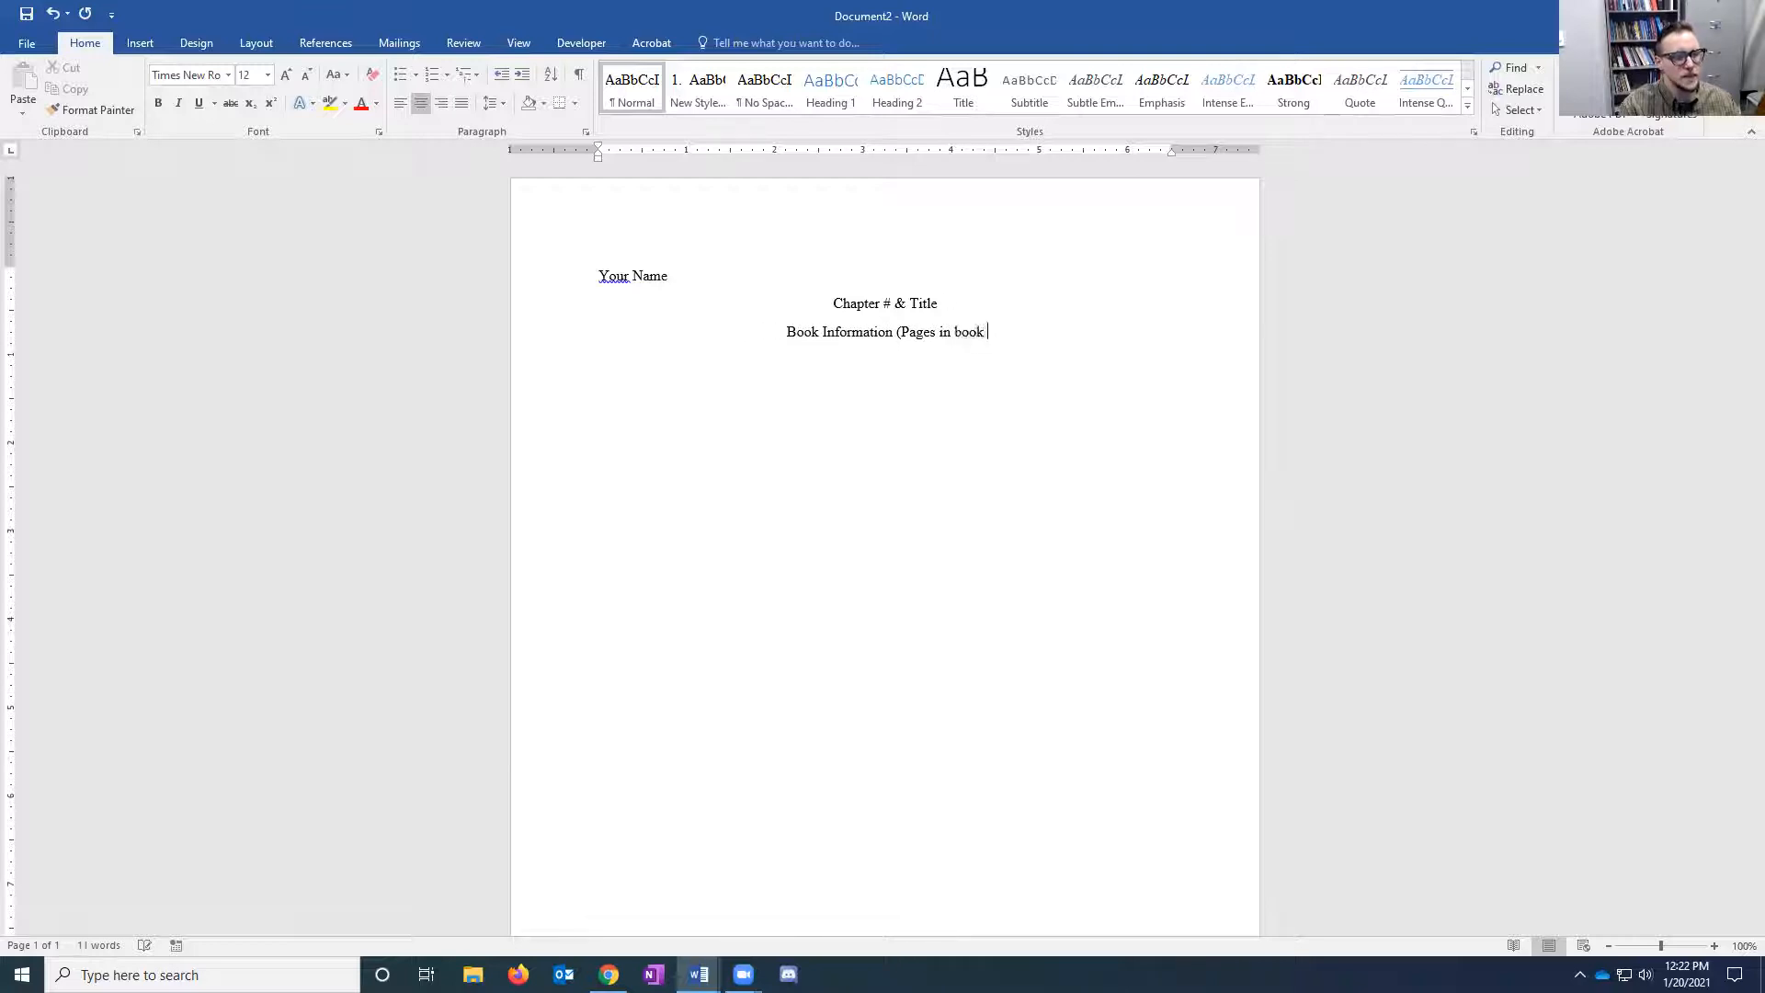
text(where chap)
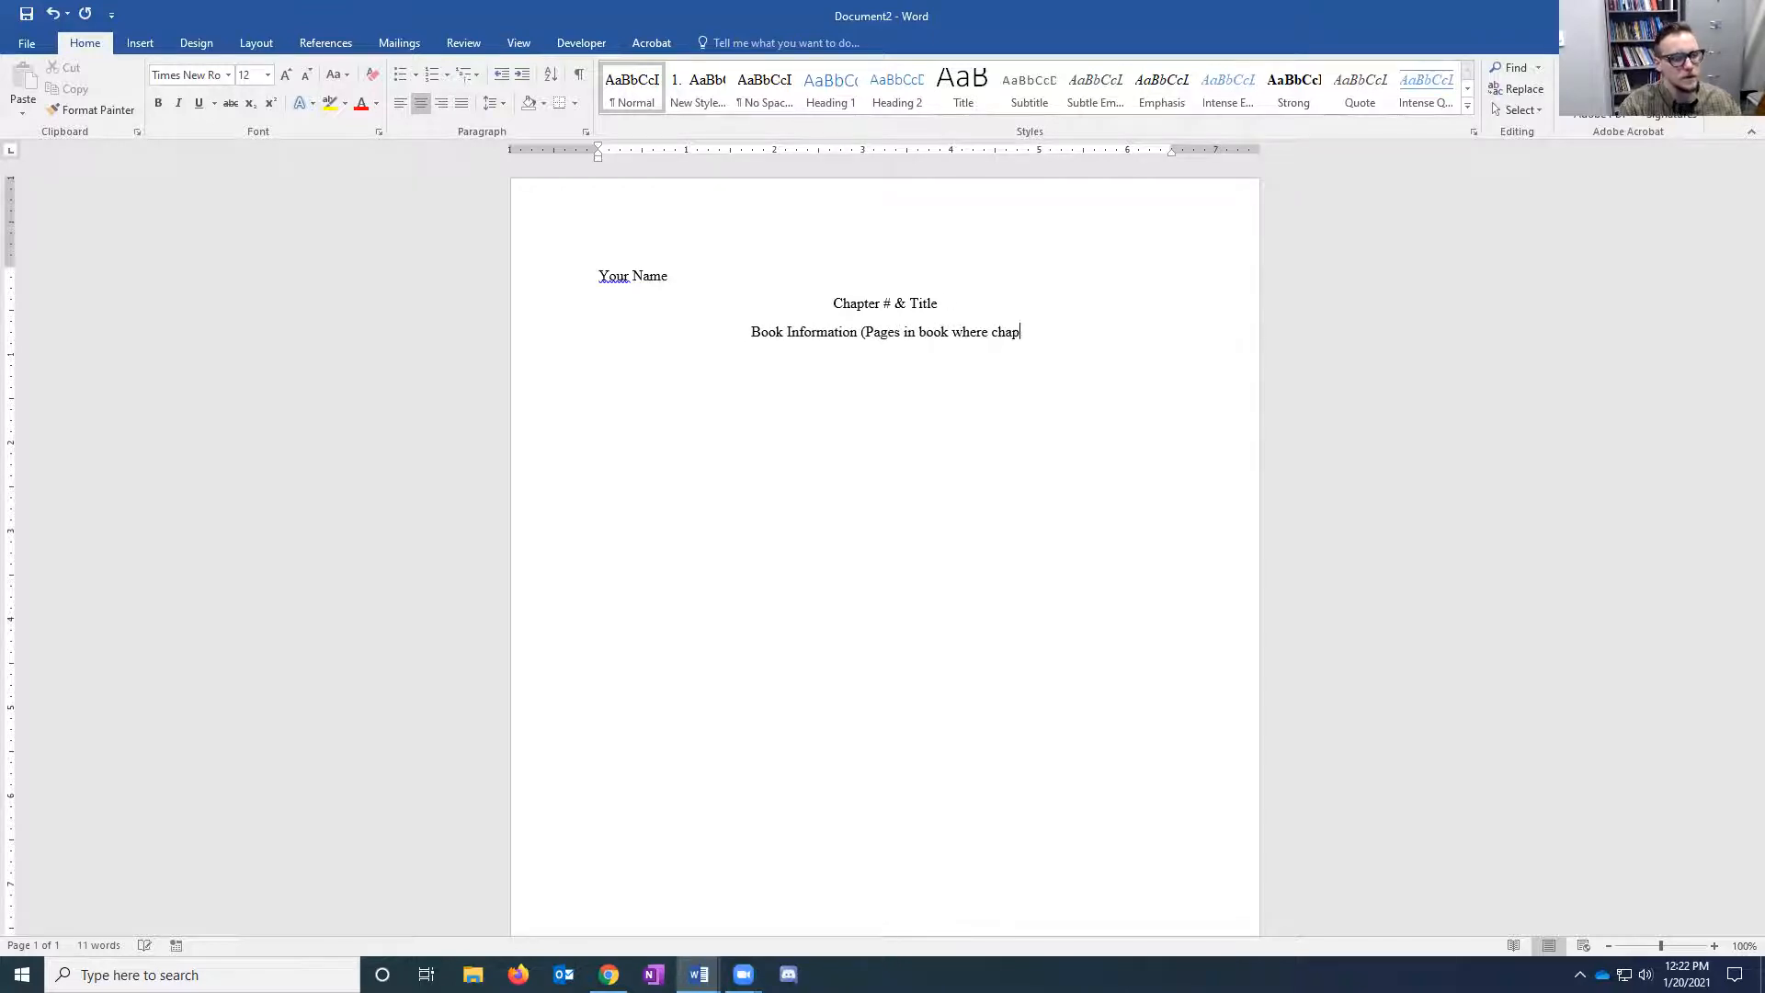
text(ter can be found))
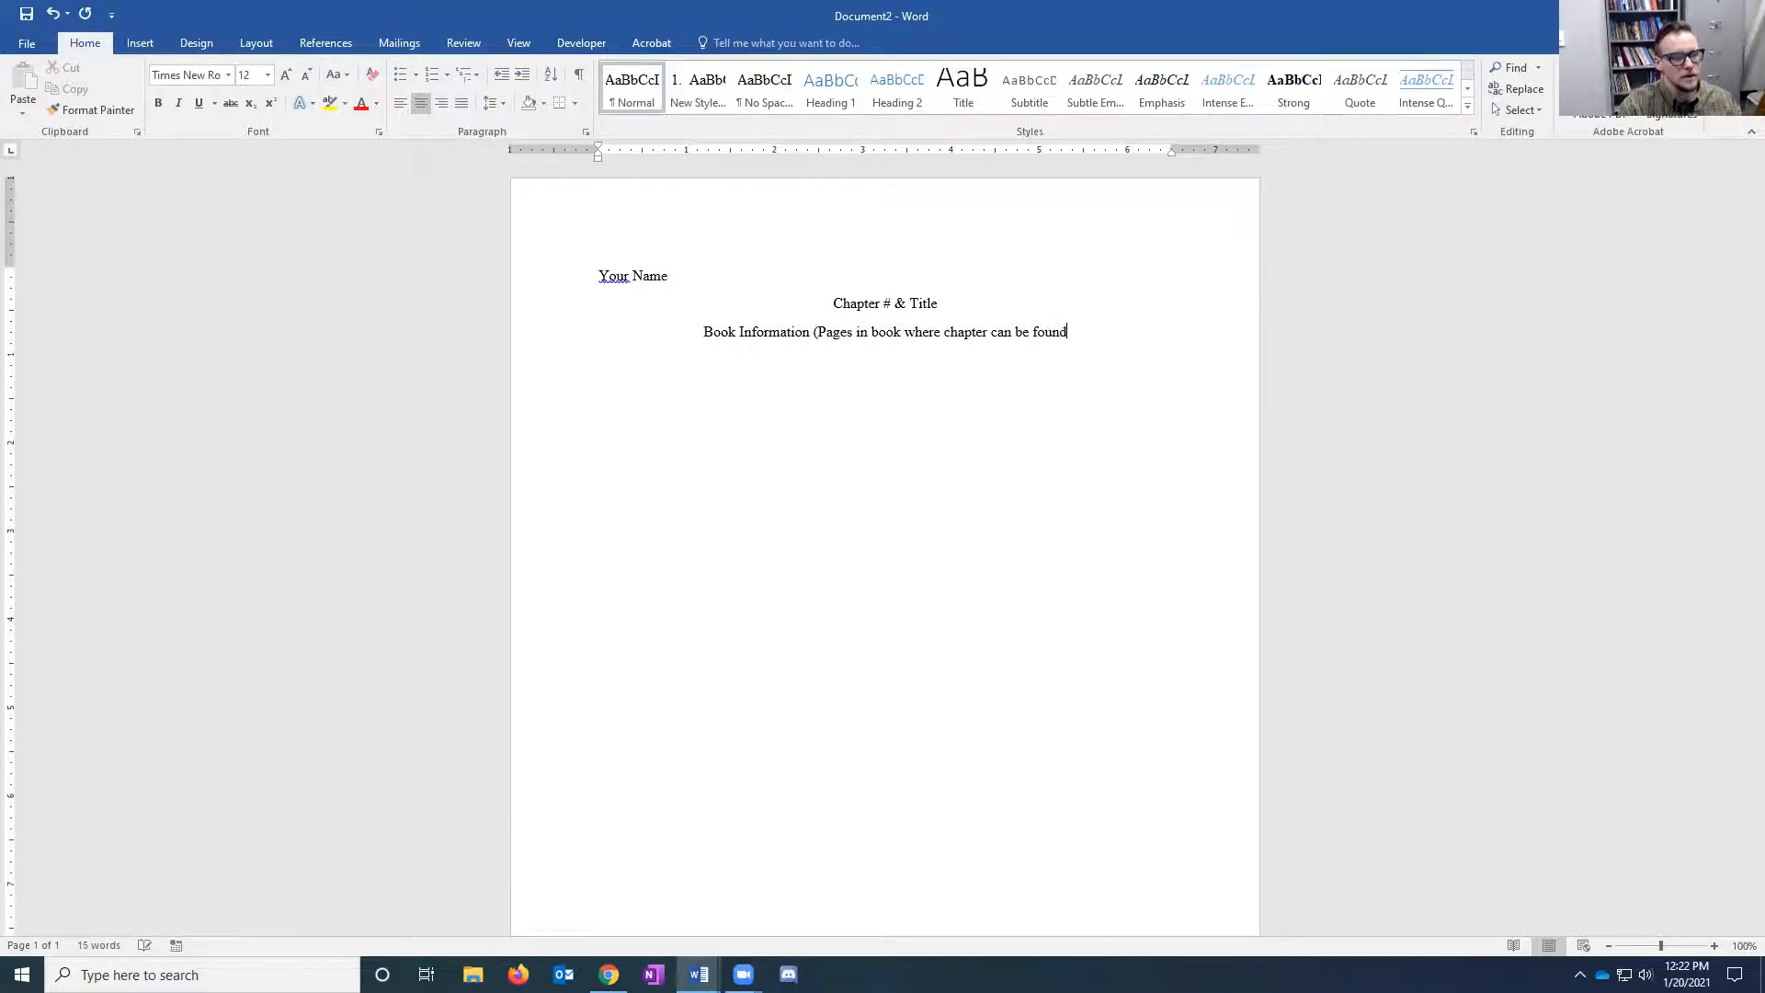
Replace the parenthetical on the book information line with "(pp. 00-00)" and move to a new line below it
key(BackSpace)
key(BackSpace)
key(BackSpace)
key(BackSpace)
key(BackSpace)
key(BackSpace)
key(BackSpace)
key(BackSpace)
key(BackSpace)
key(BackSpace)
key(BackSpace)
key(BackSpace)
key(BackSpace)
key(BackSpace)
key(BackSpace)
key(BackSpace)
key(BackSpace)
key(BackSpace)
key(BackSpace)
key(BackSpace)
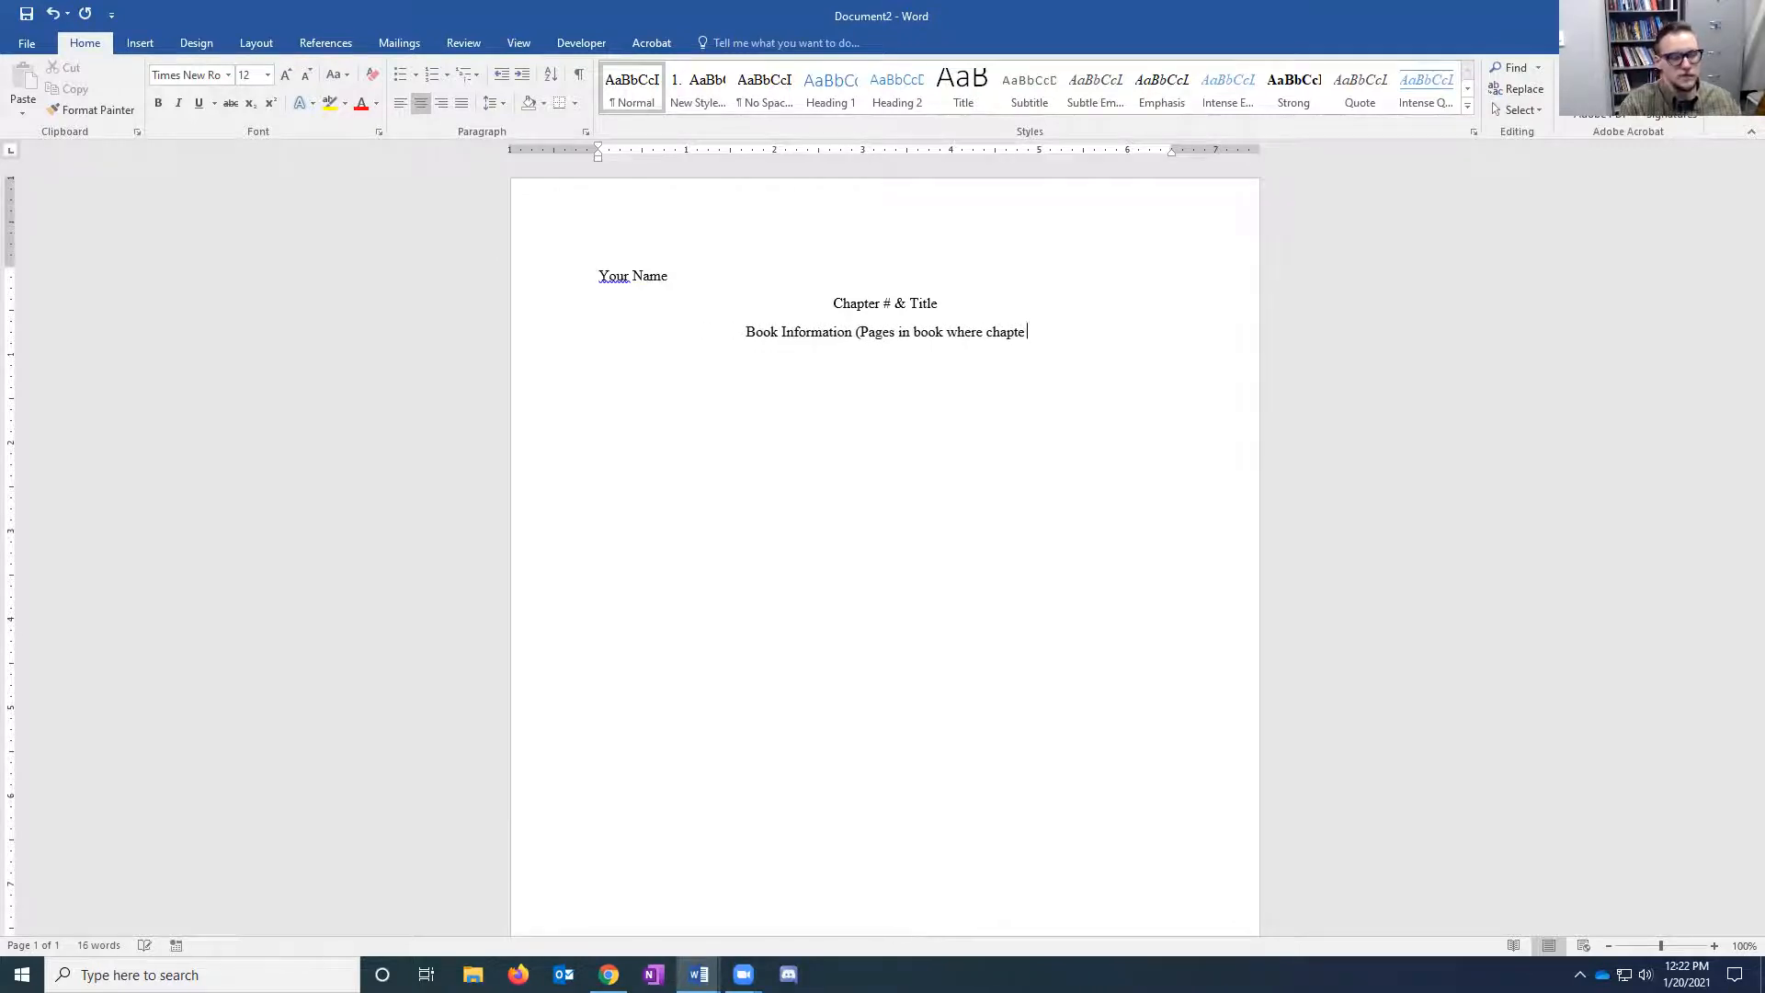
key(BackSpace)
key(BackSpace)
key(BackSpace)
text(pp. )
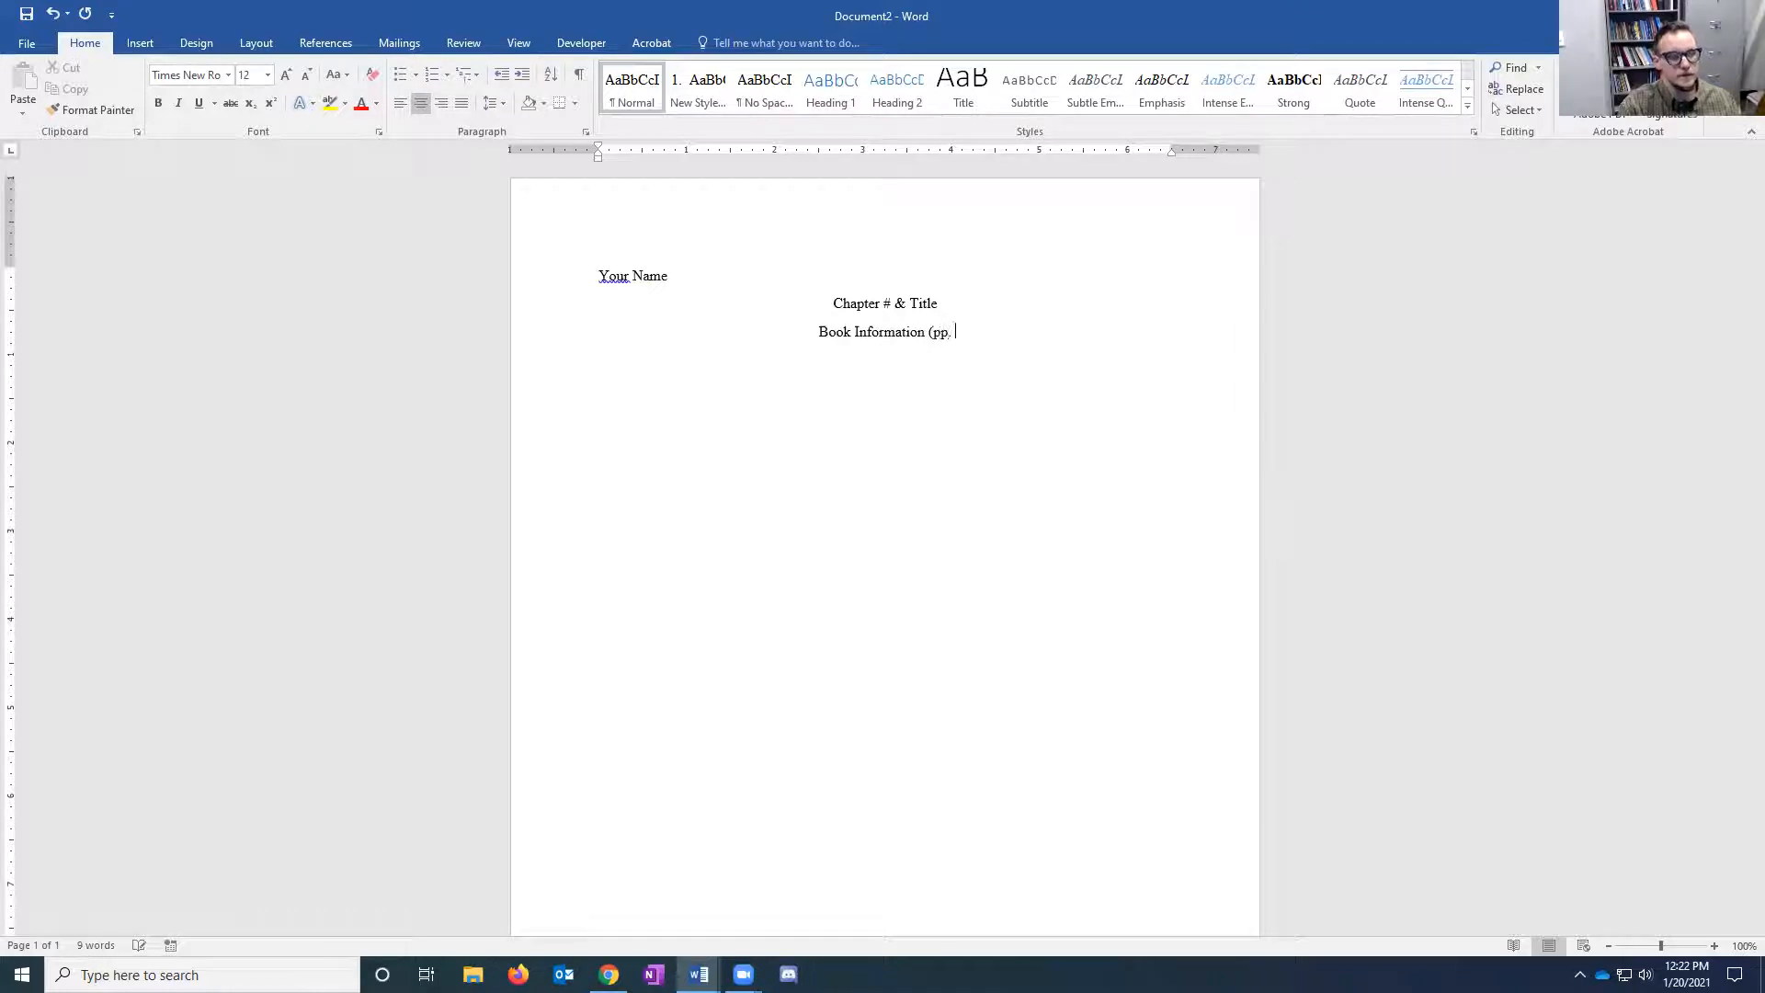
text(00)
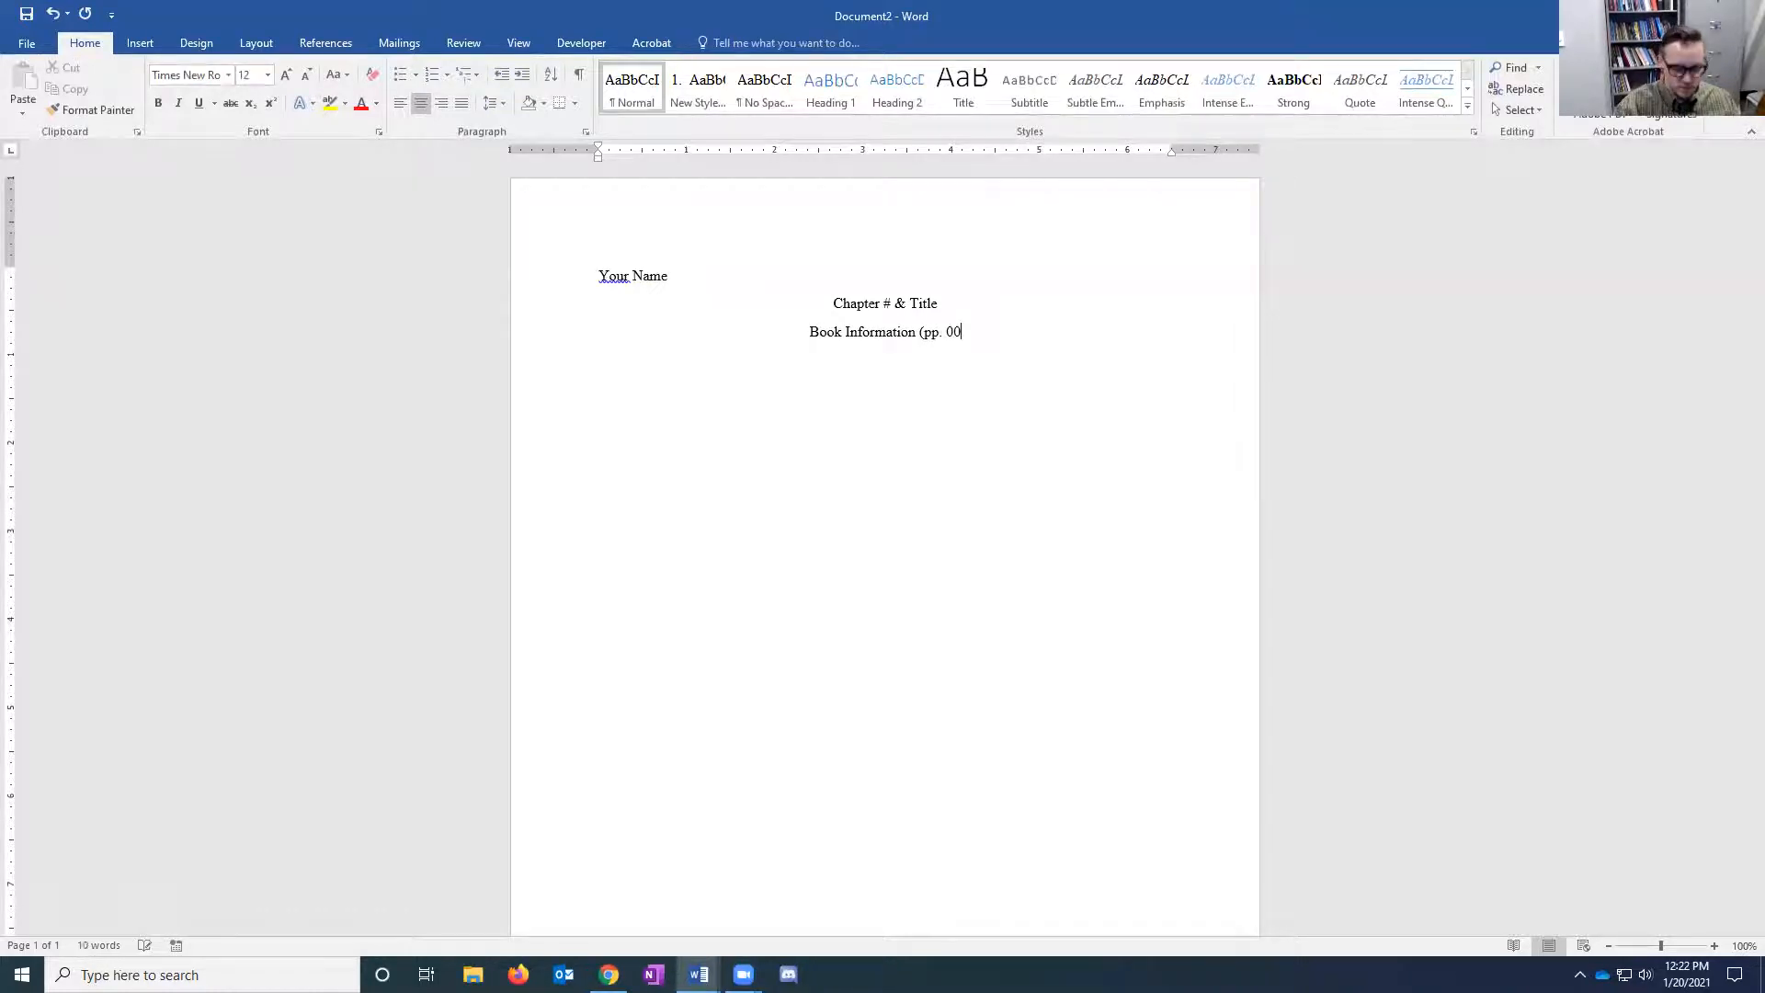
key(BackSpace)
key(BackSpace)
text(00-00)
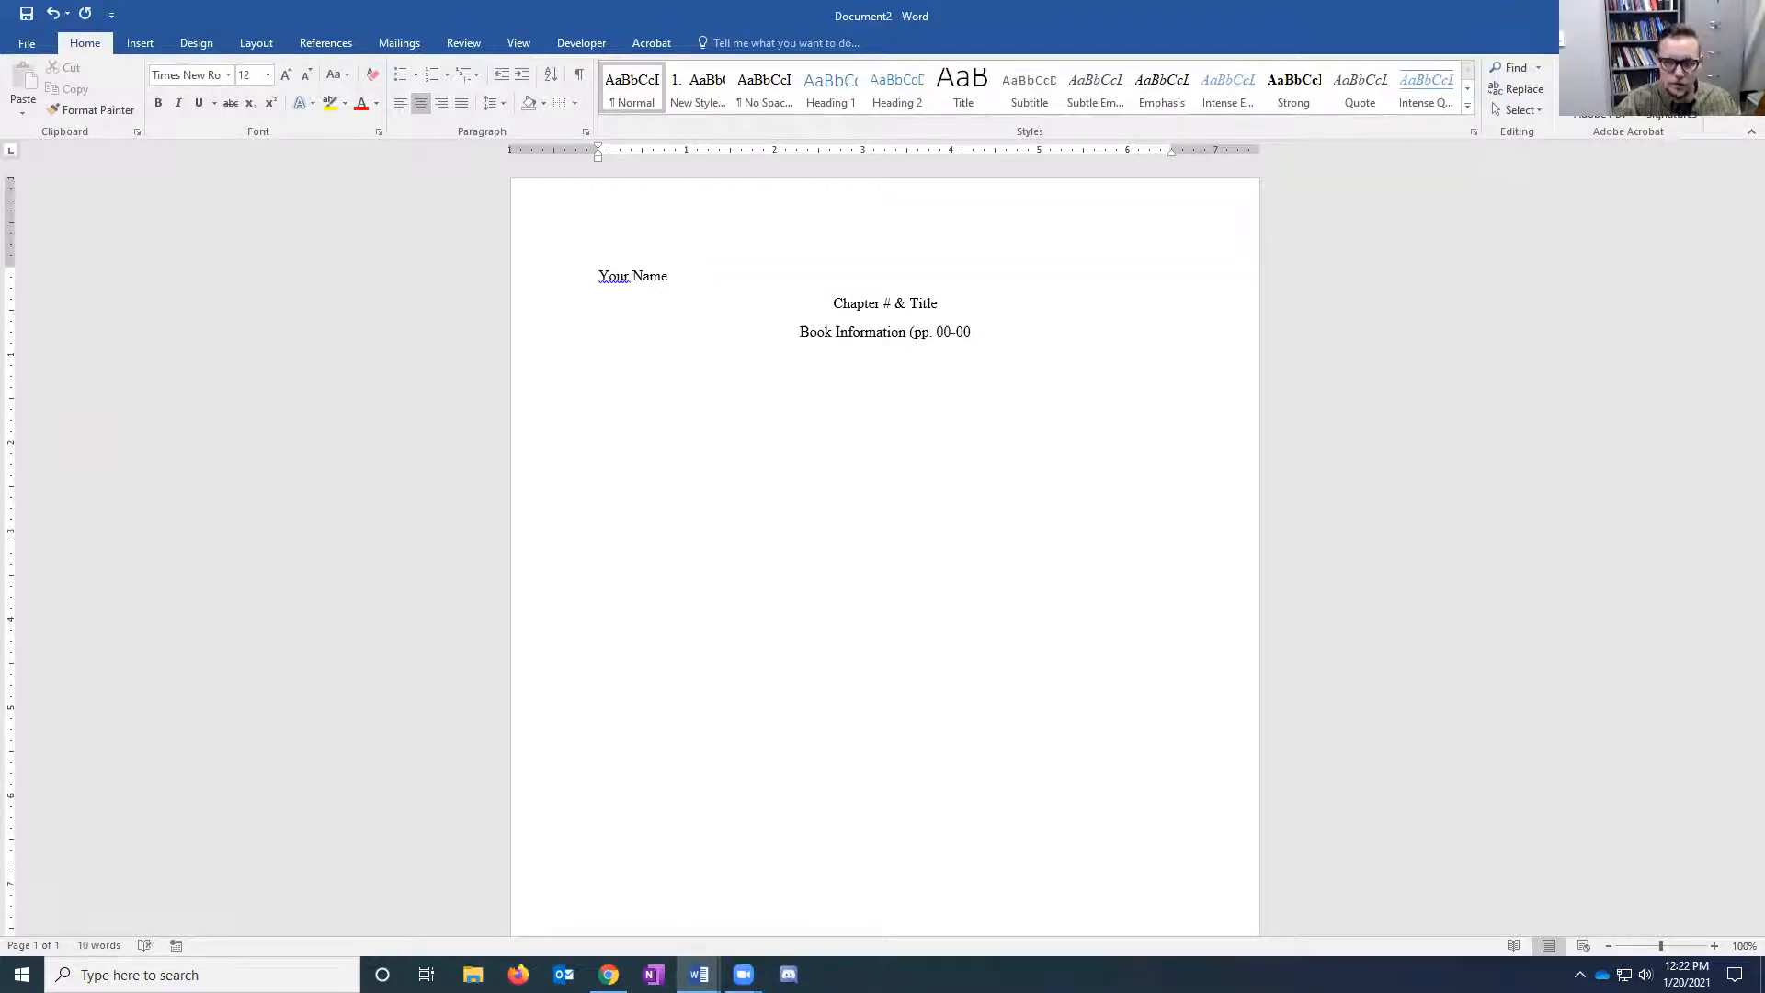
text())
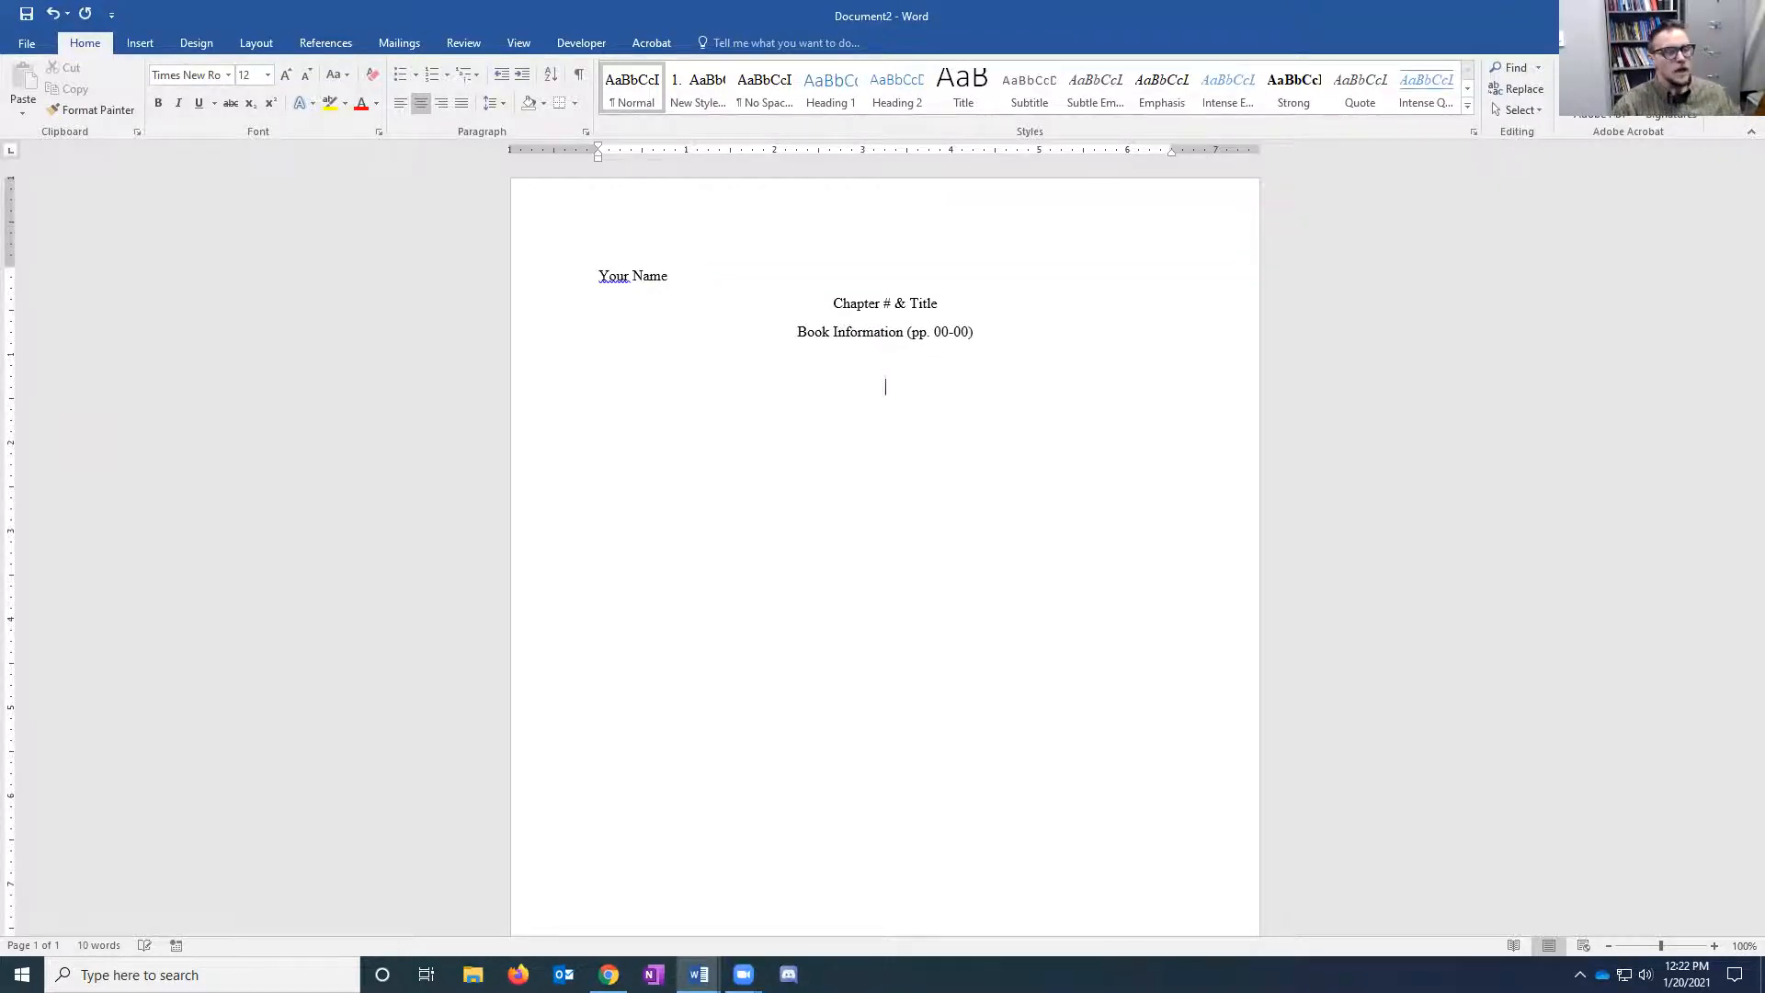
Left-align the empty line below the book information line and start a numbered list there with "1."
key(Return)
key(Return)
click(395, 111)
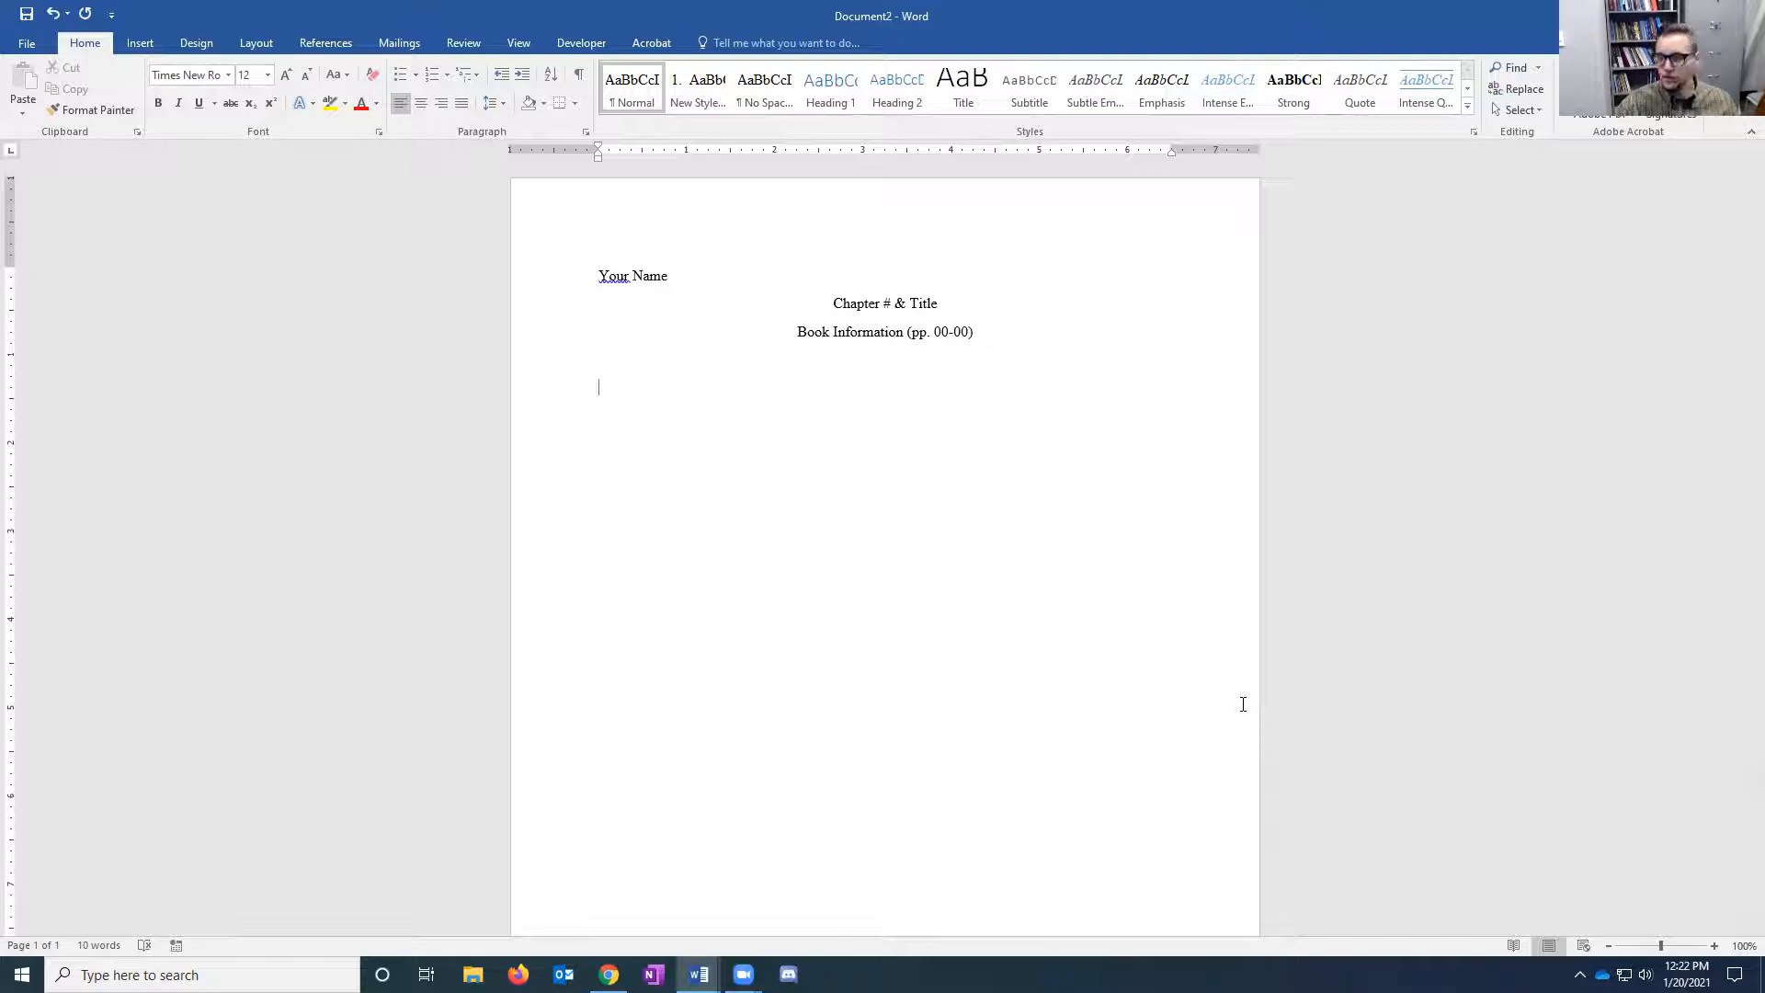
text(1.)
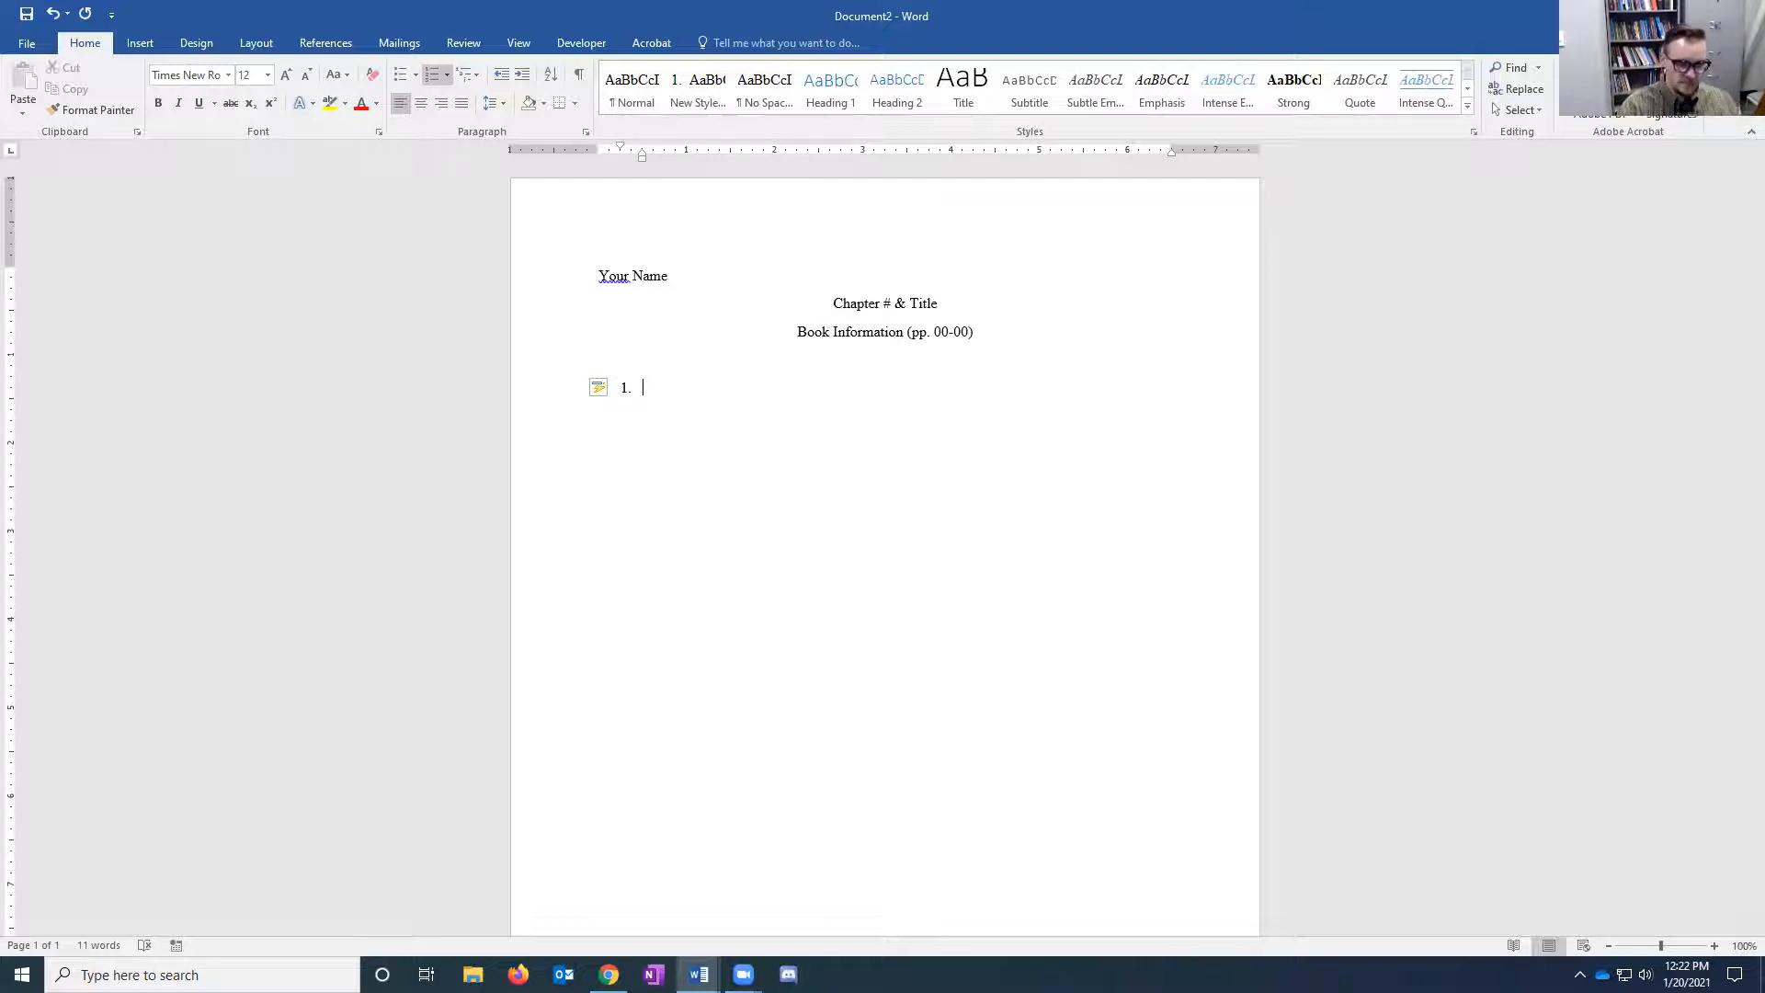
text(So)
key(BackSpace)
key(BackSpace)
key(BackSpace)
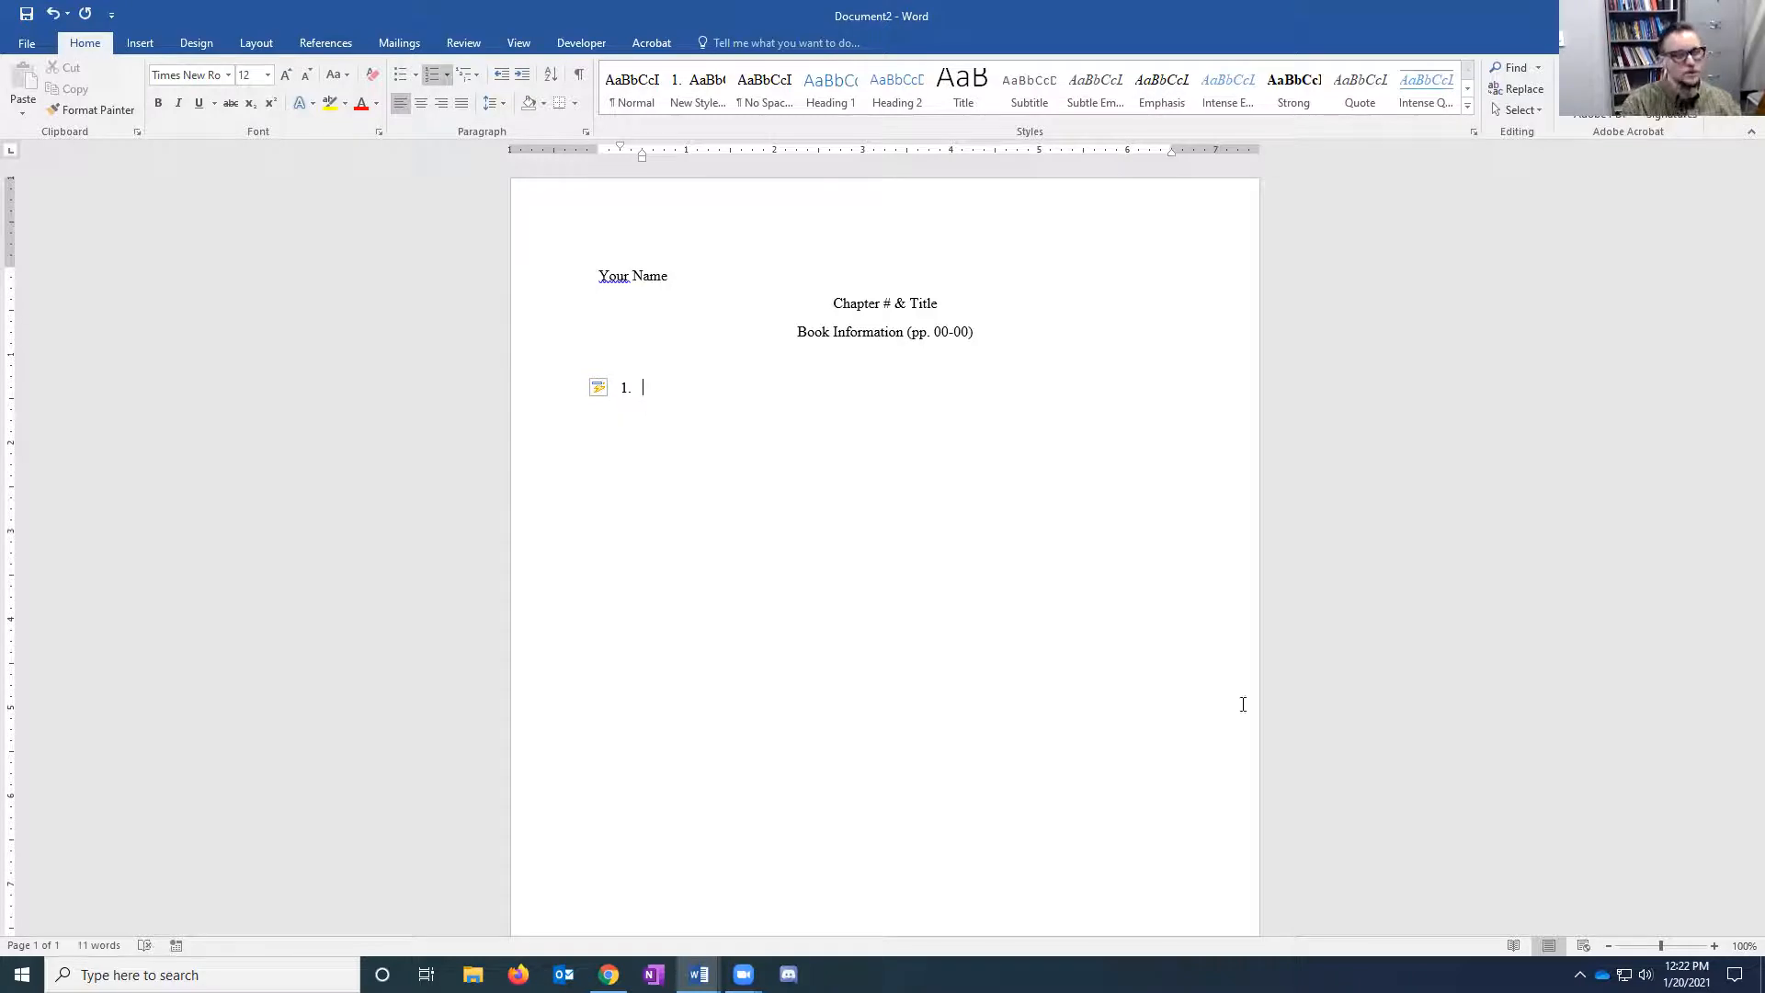
text(Start by s)
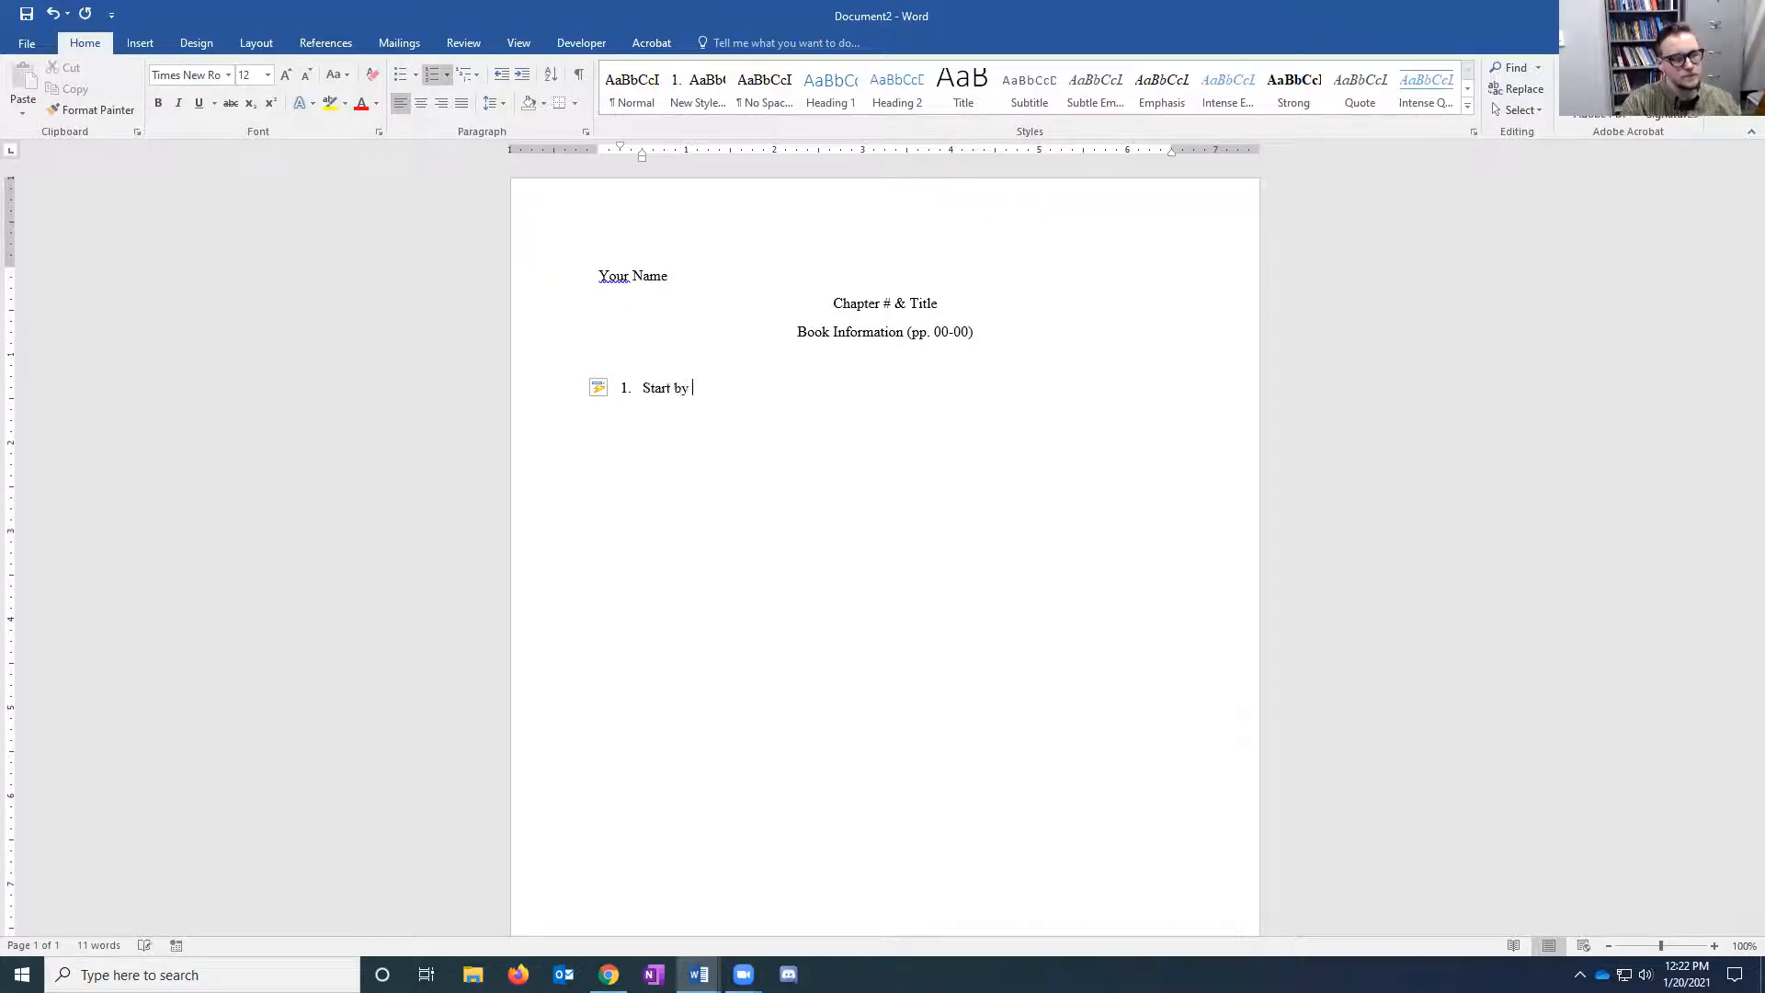
key(BackSpace)
key(BackSpace)
key(BackSpace)
key(BackSpace)
key(BackSpace)
key(BackSpace)
key(BackSpace)
key(BackSpace)
key(BackSpace)
key(BackSpace)
Write "The first option is to simply type in your first bullet and press space after it." as list item 1
text(The fi)
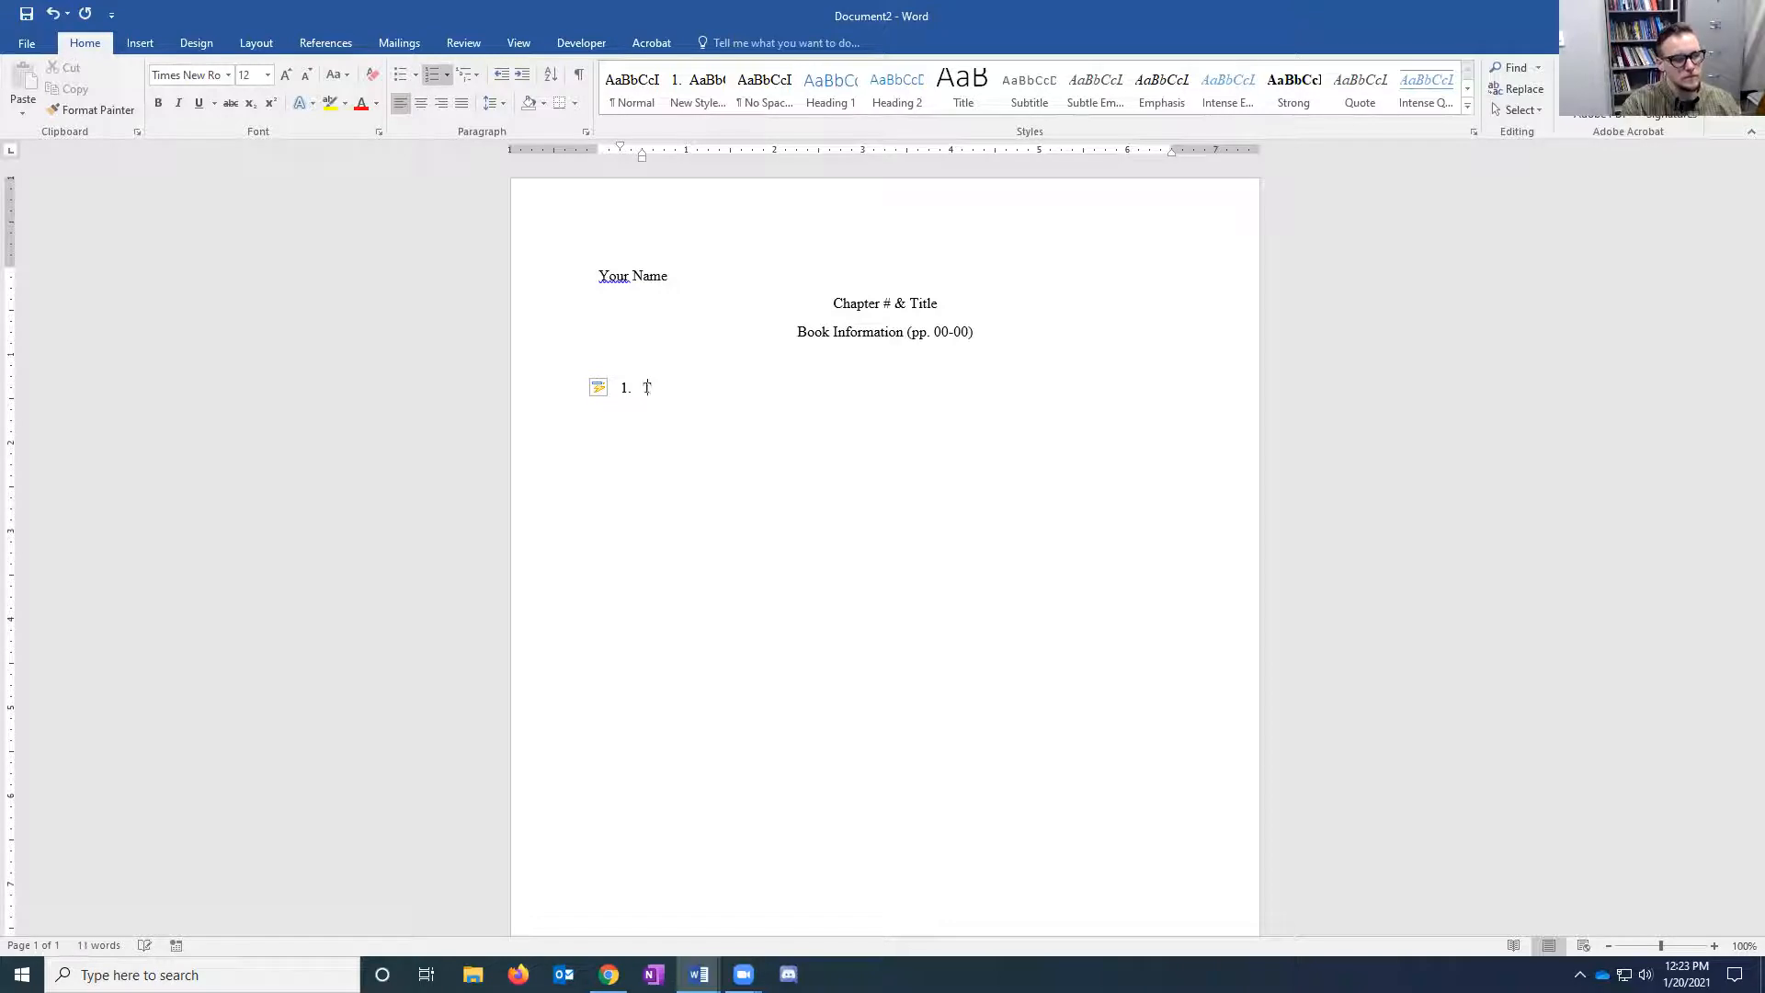
text(rst option is)
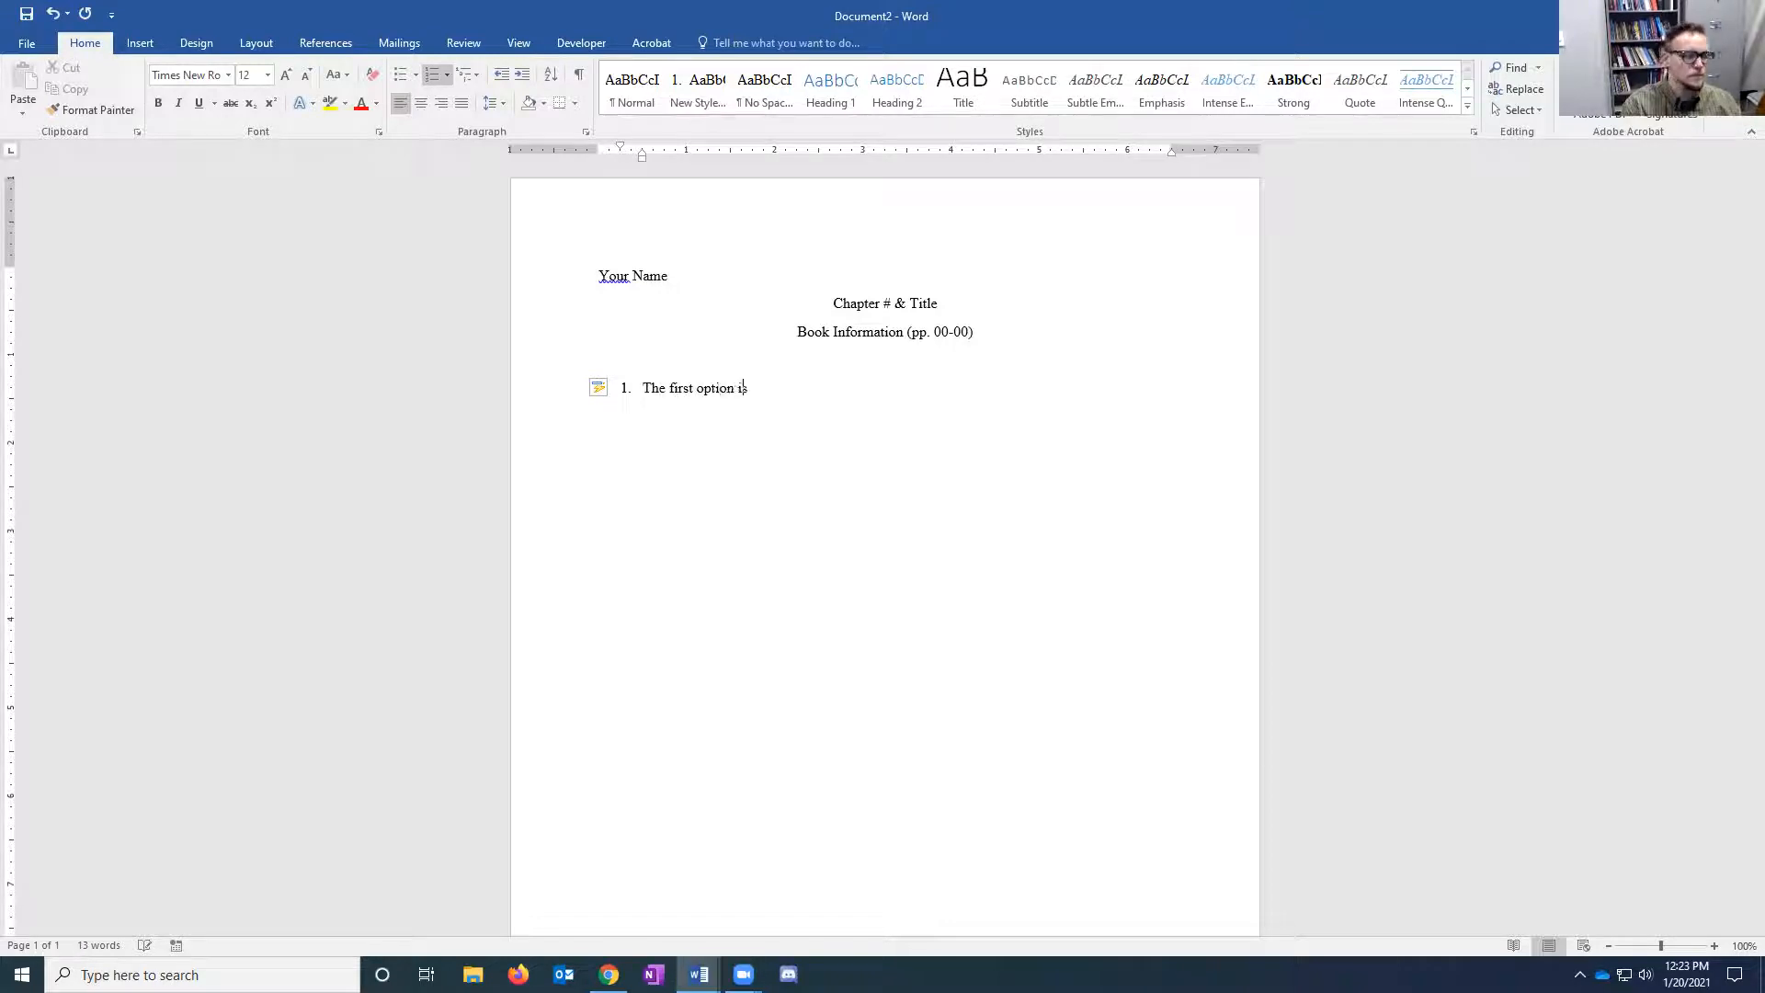
text( to simply )
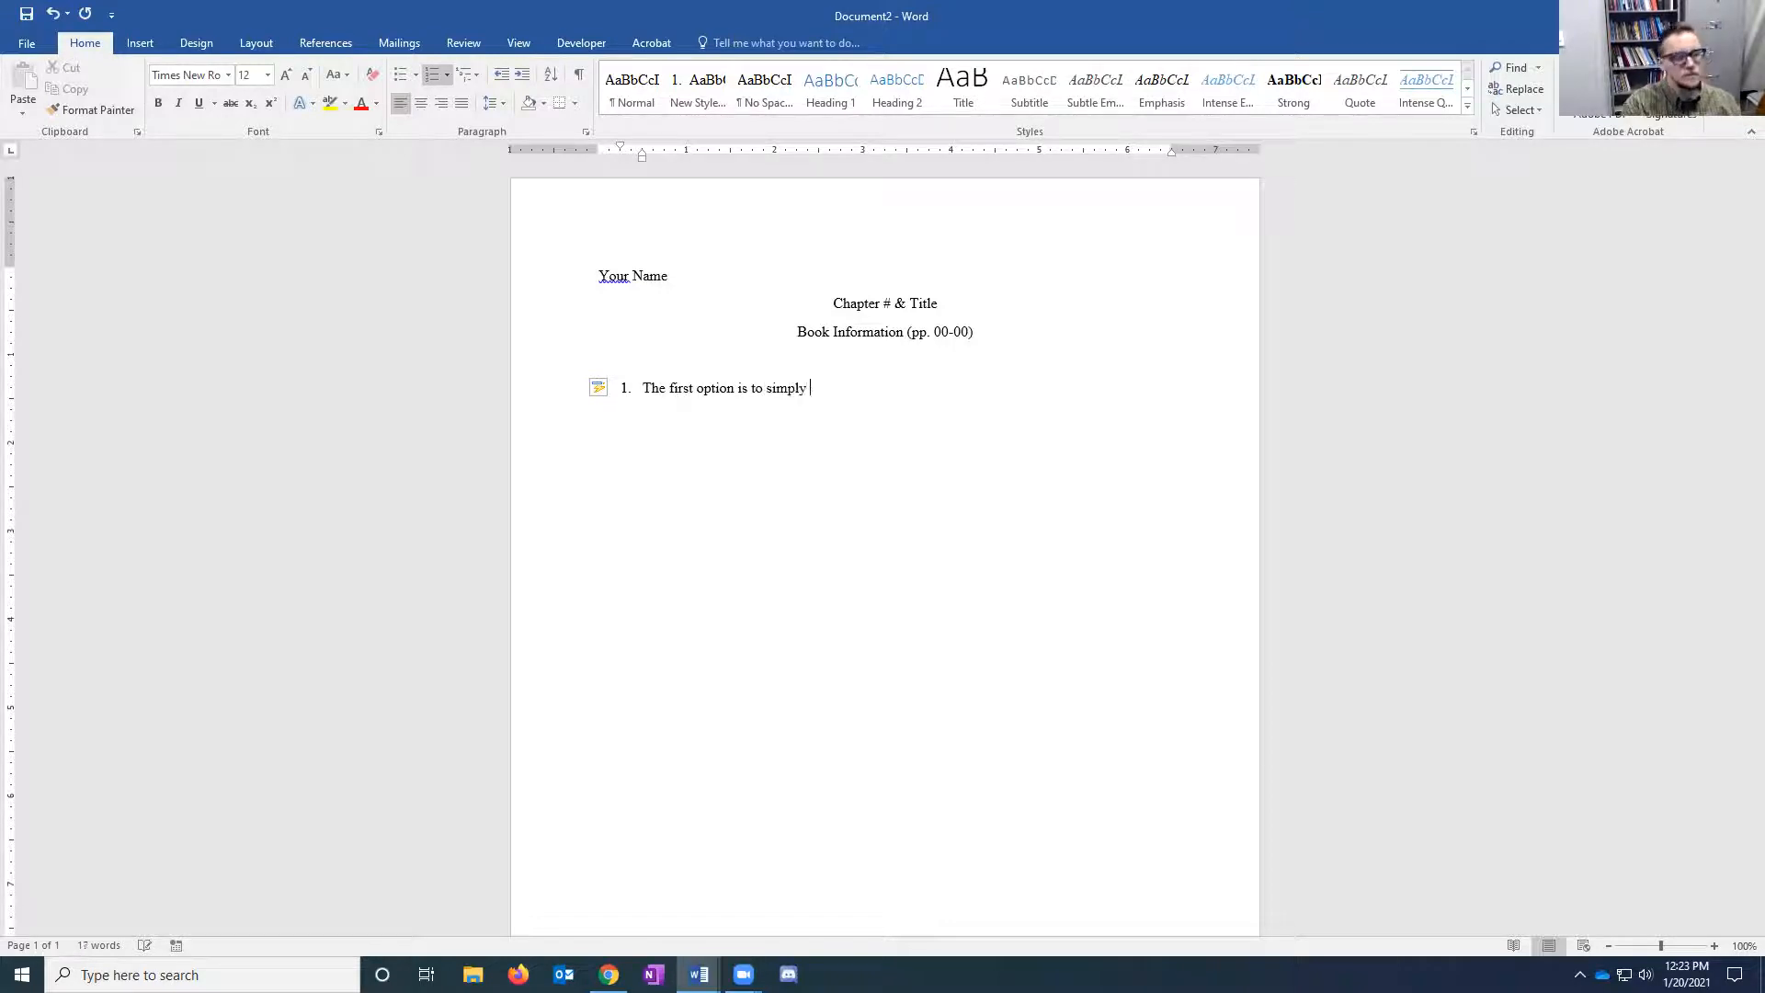
text(type in your )
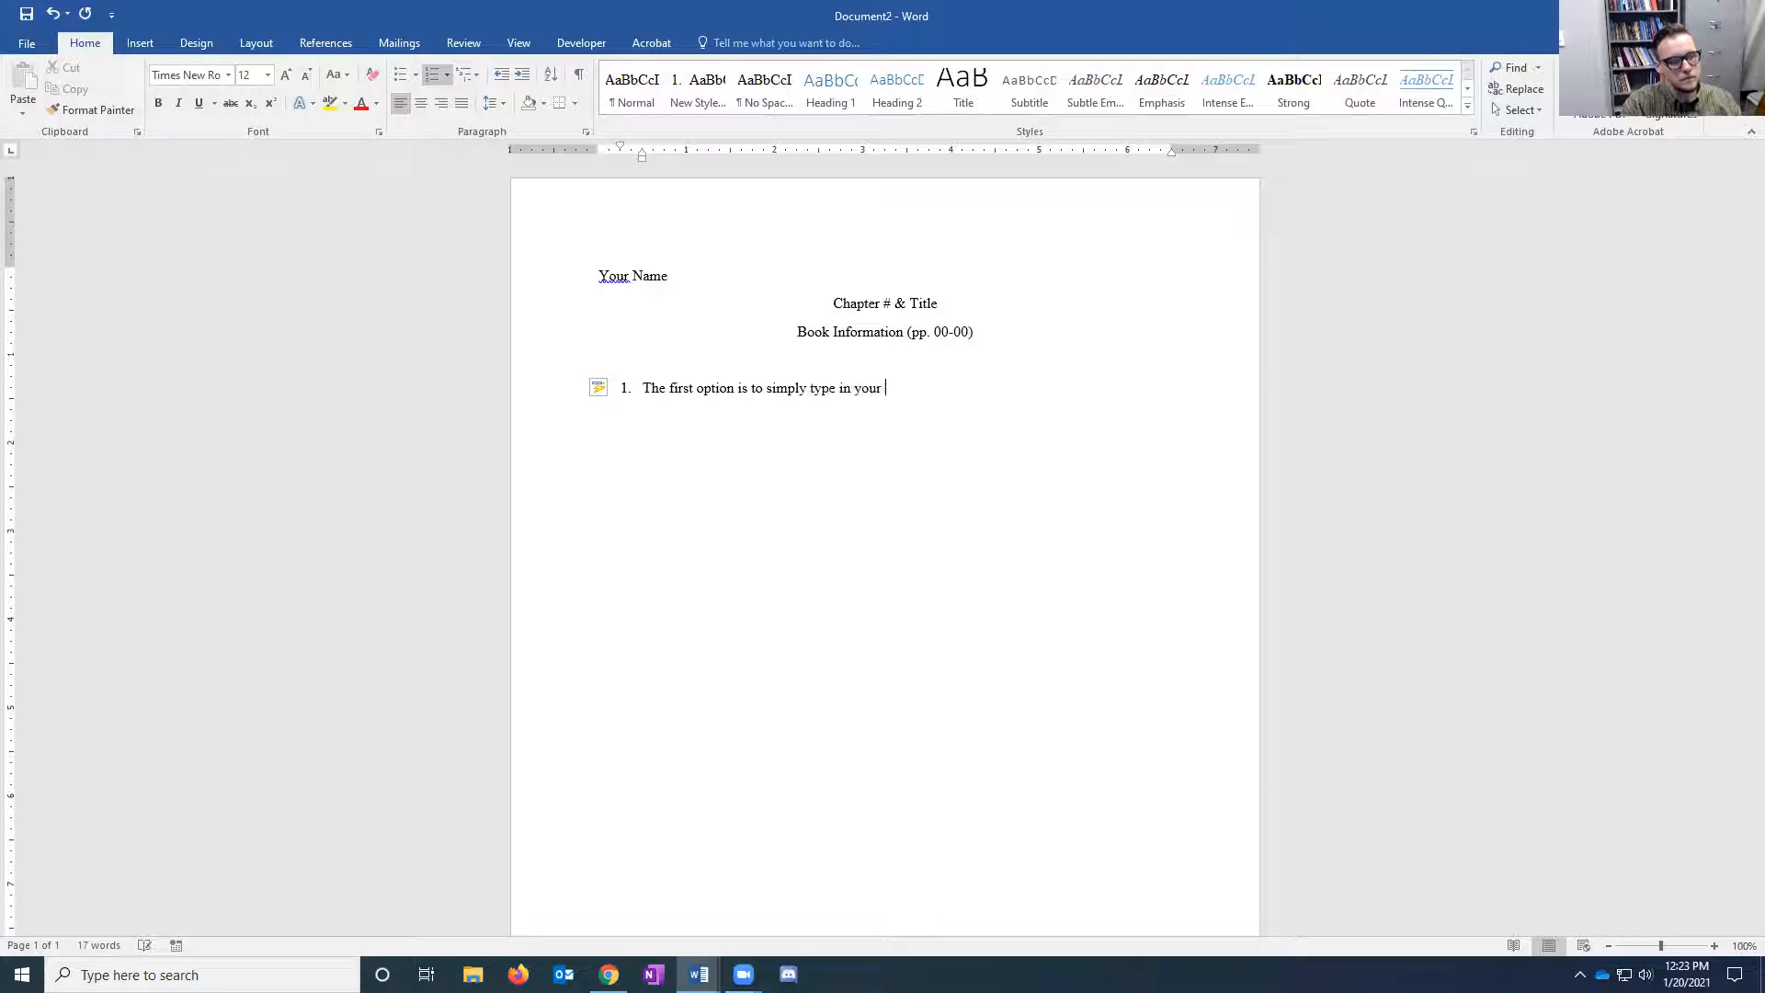
text(first bullet and press sp)
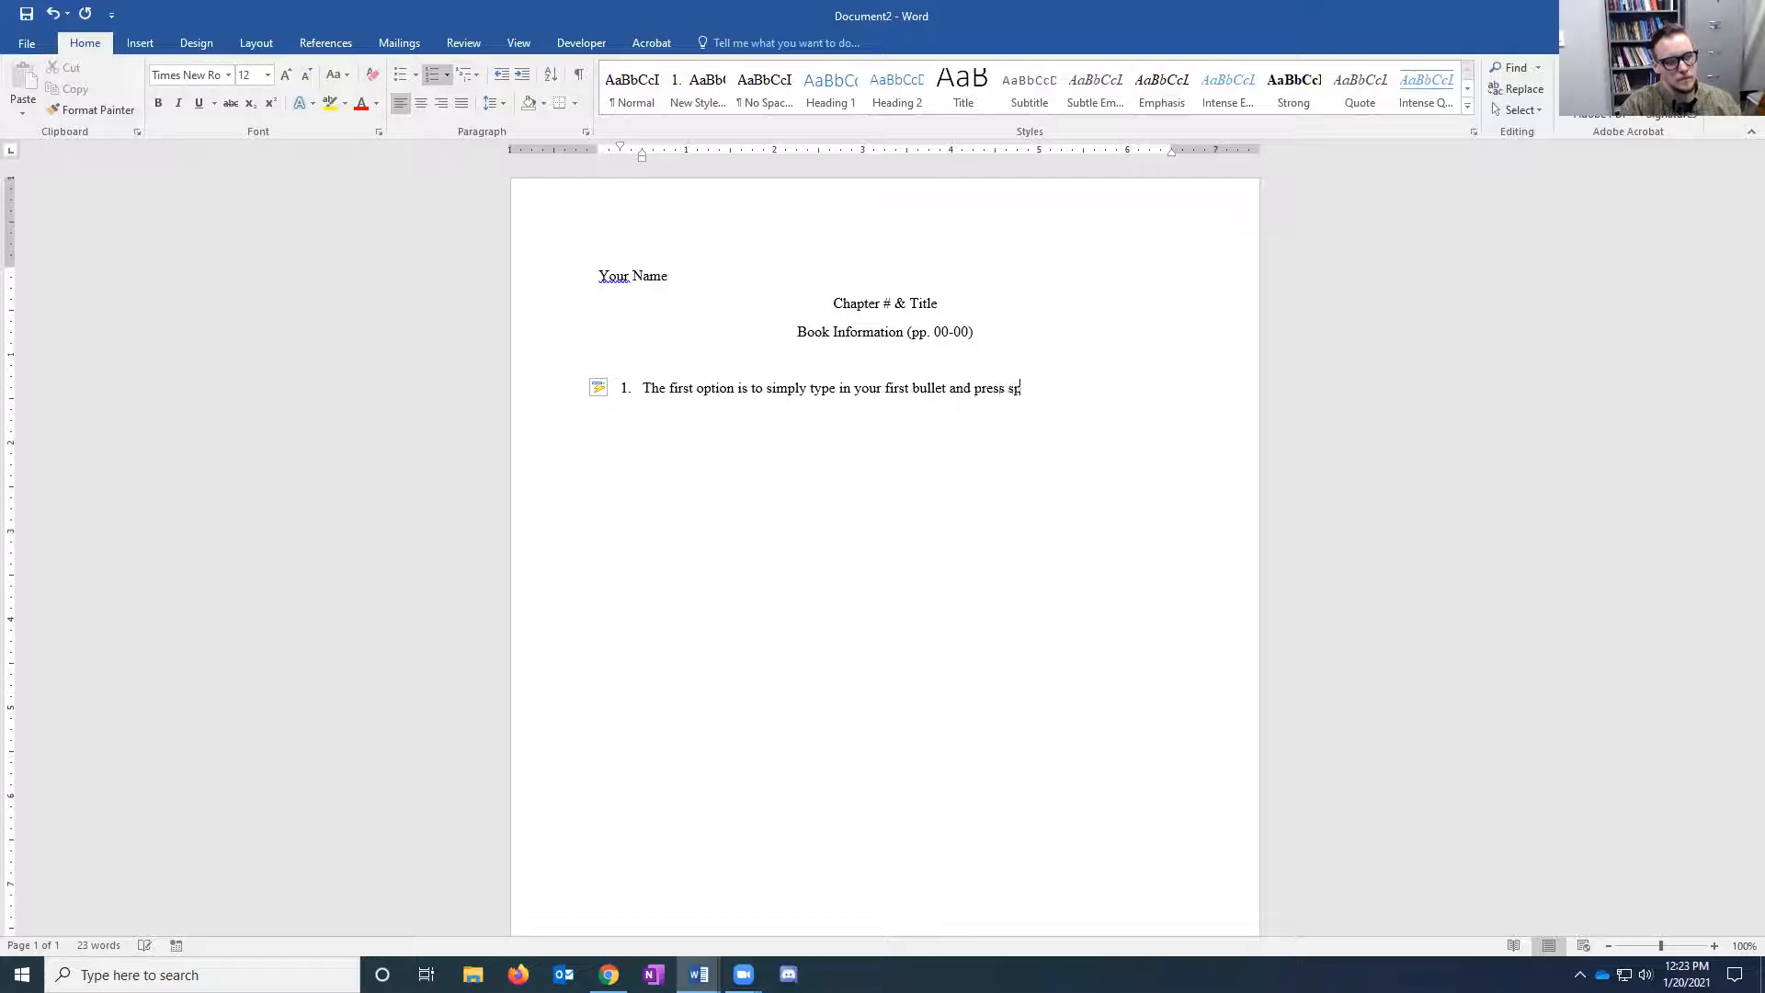
text(ace after it.)
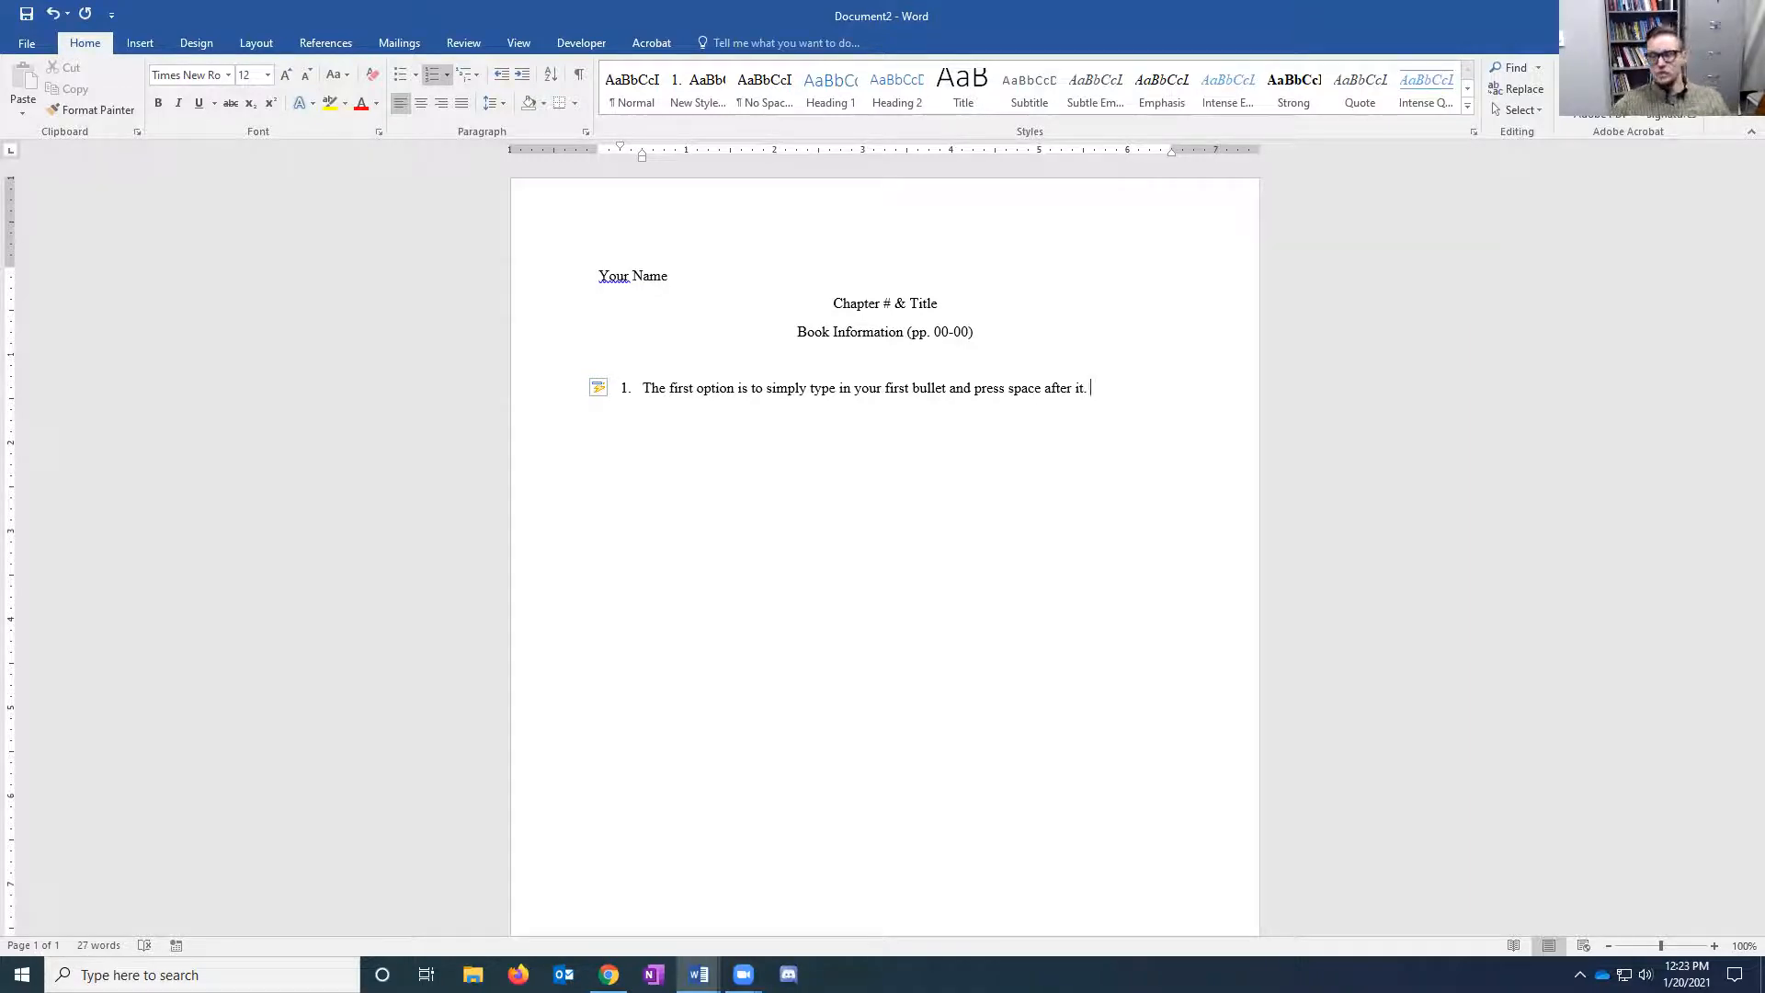
Try a lettered sub-item under item 1, and end the list with an empty unnumbered line below it
key(Return)
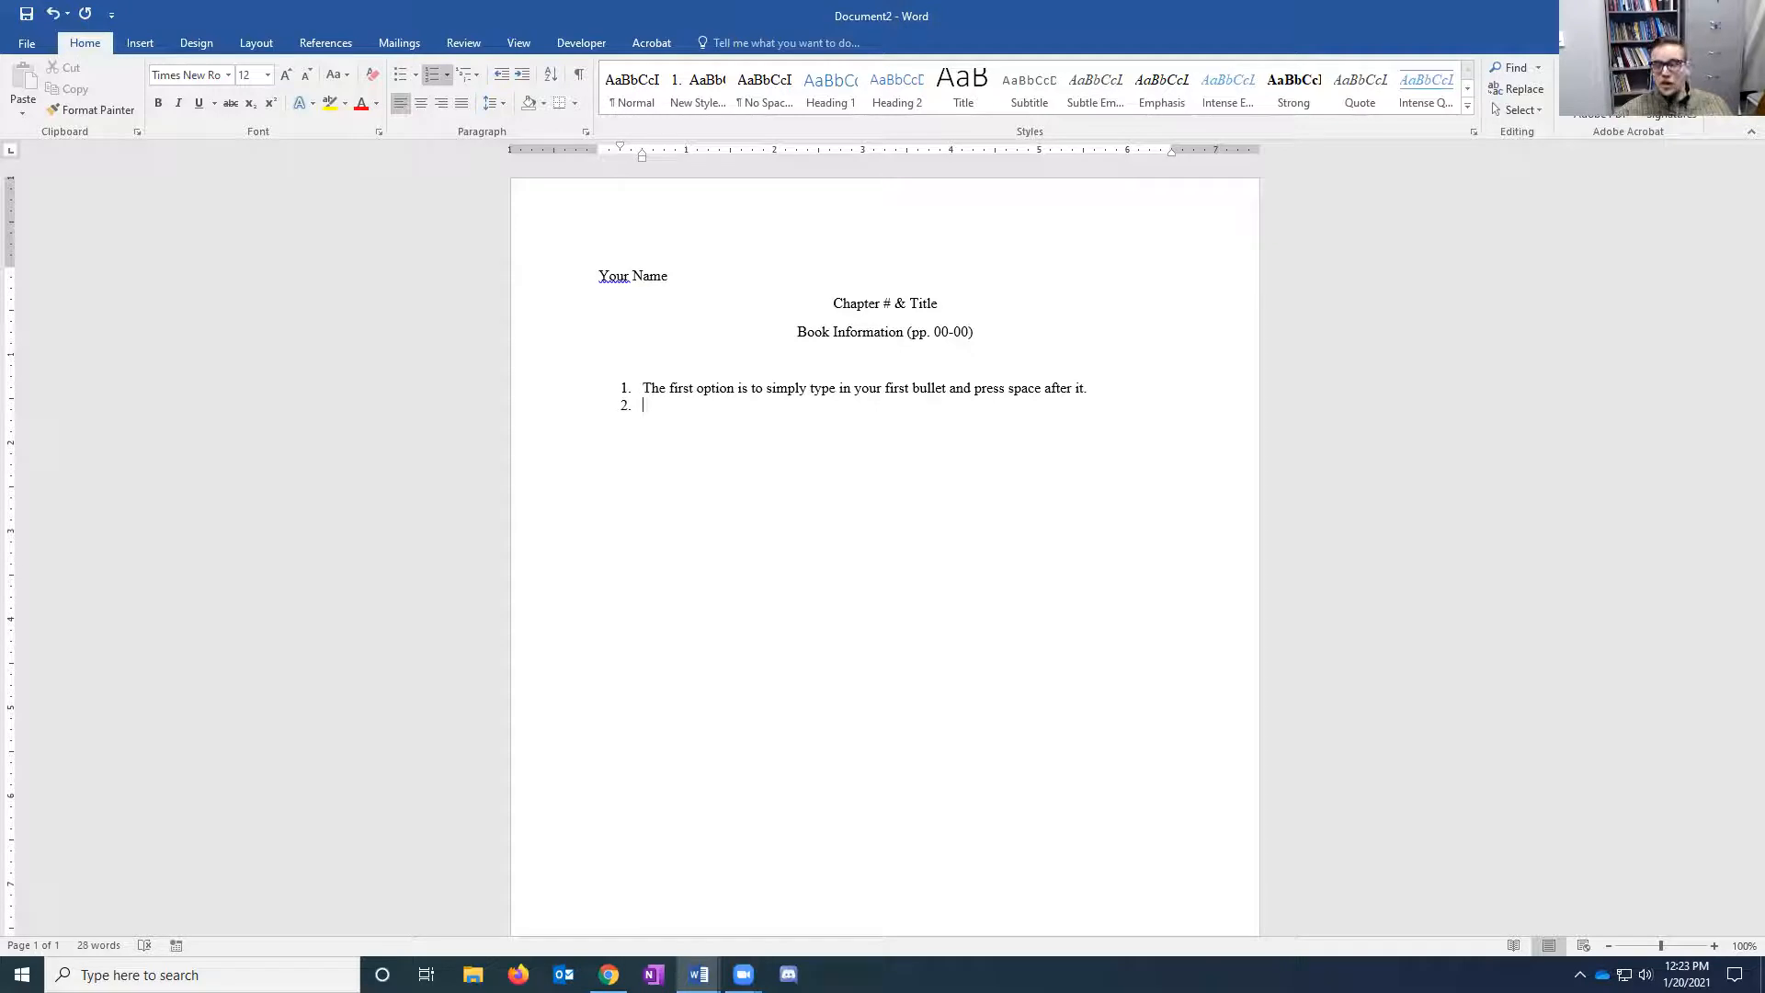
key(Tab)
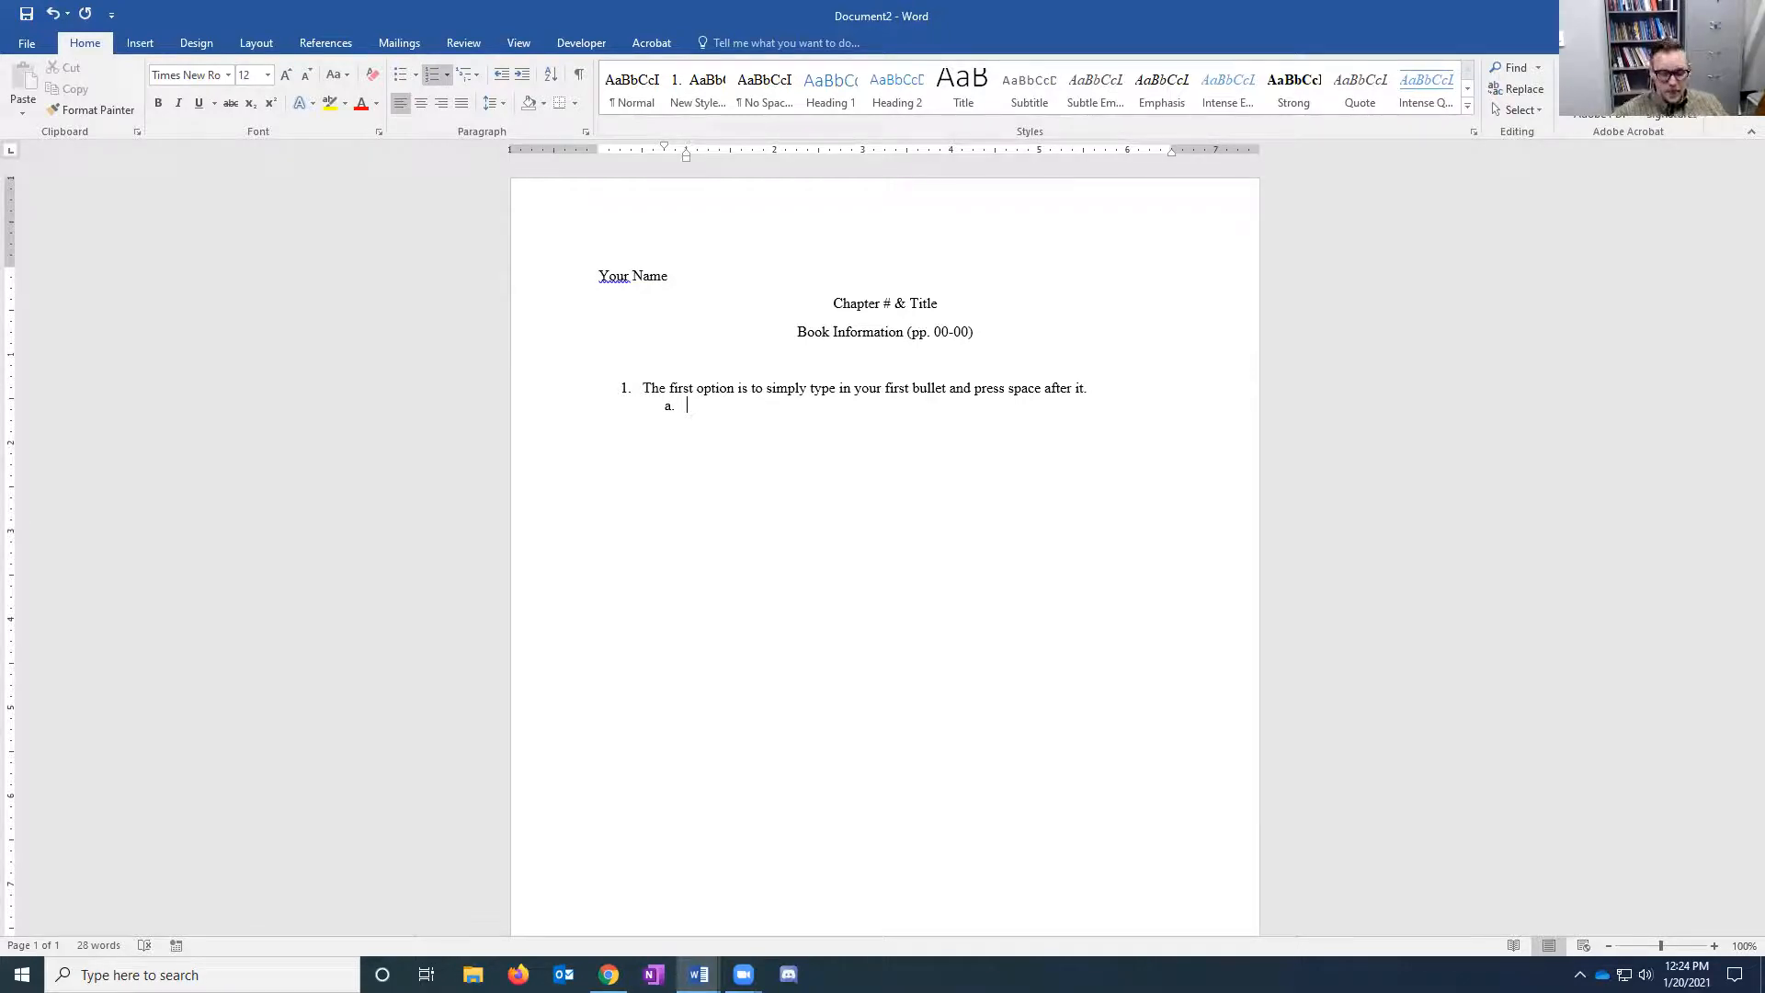
key(Return)
key(Return)
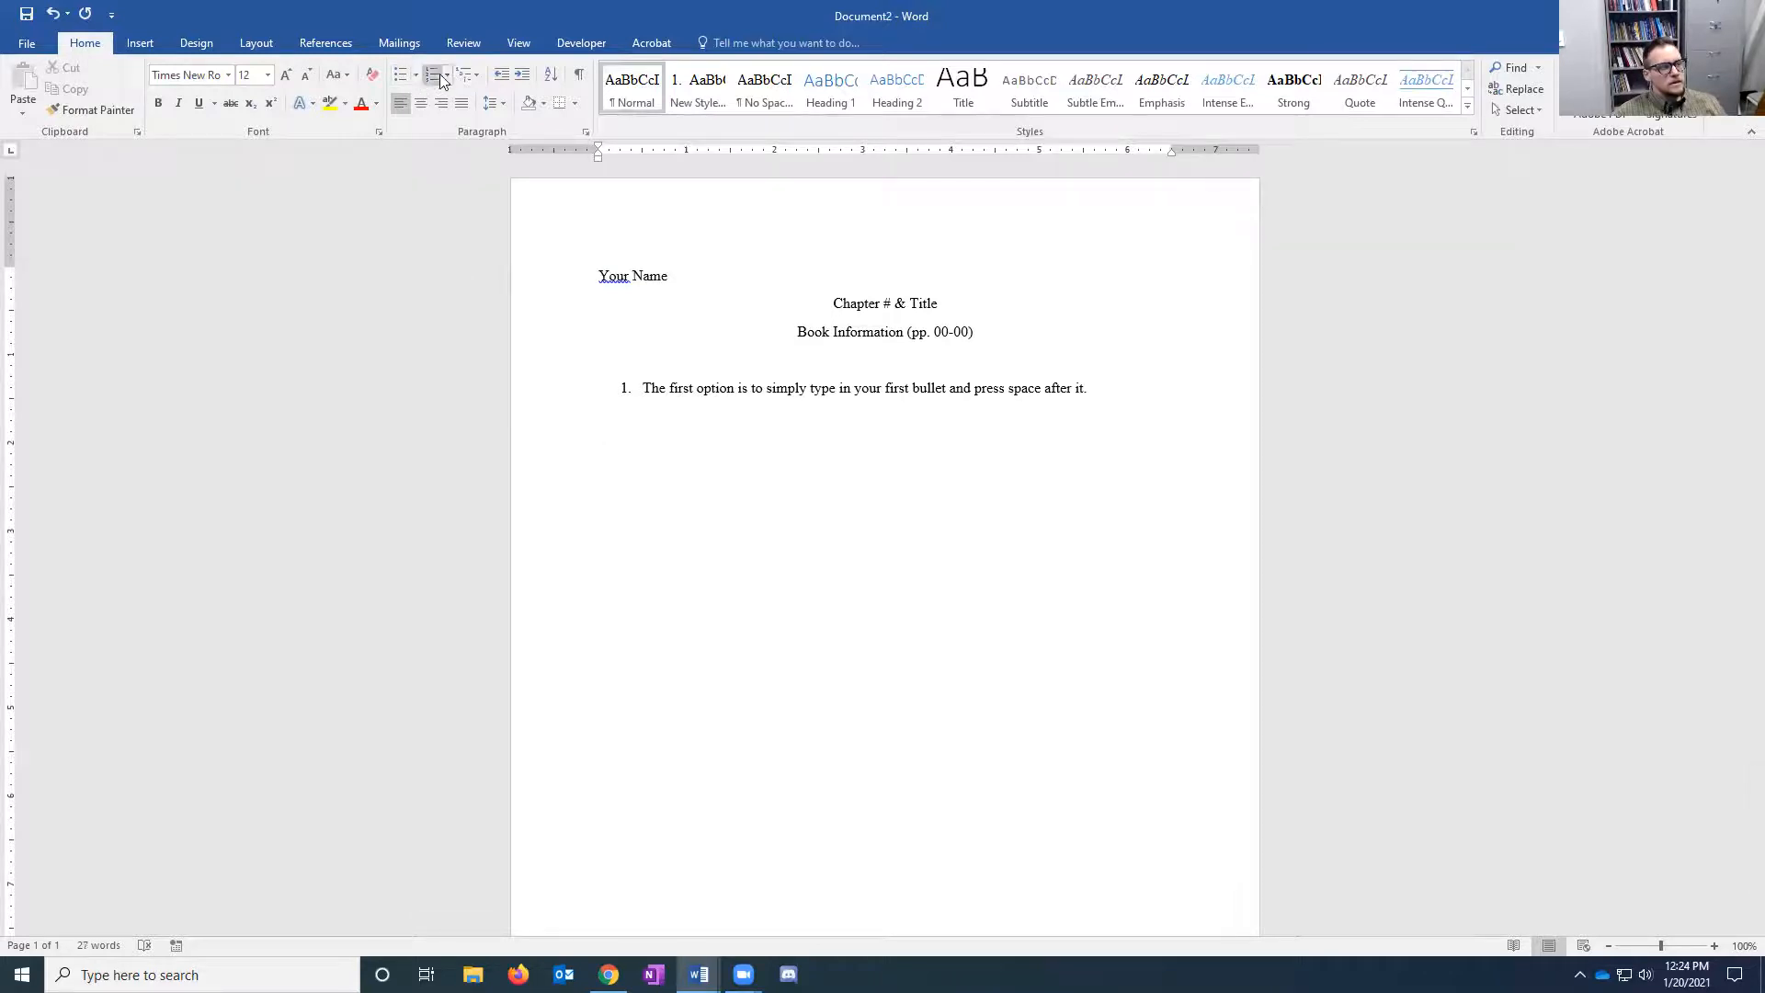
click(151, 43)
click(196, 44)
click(256, 43)
scroll(396, 43, down, 5)
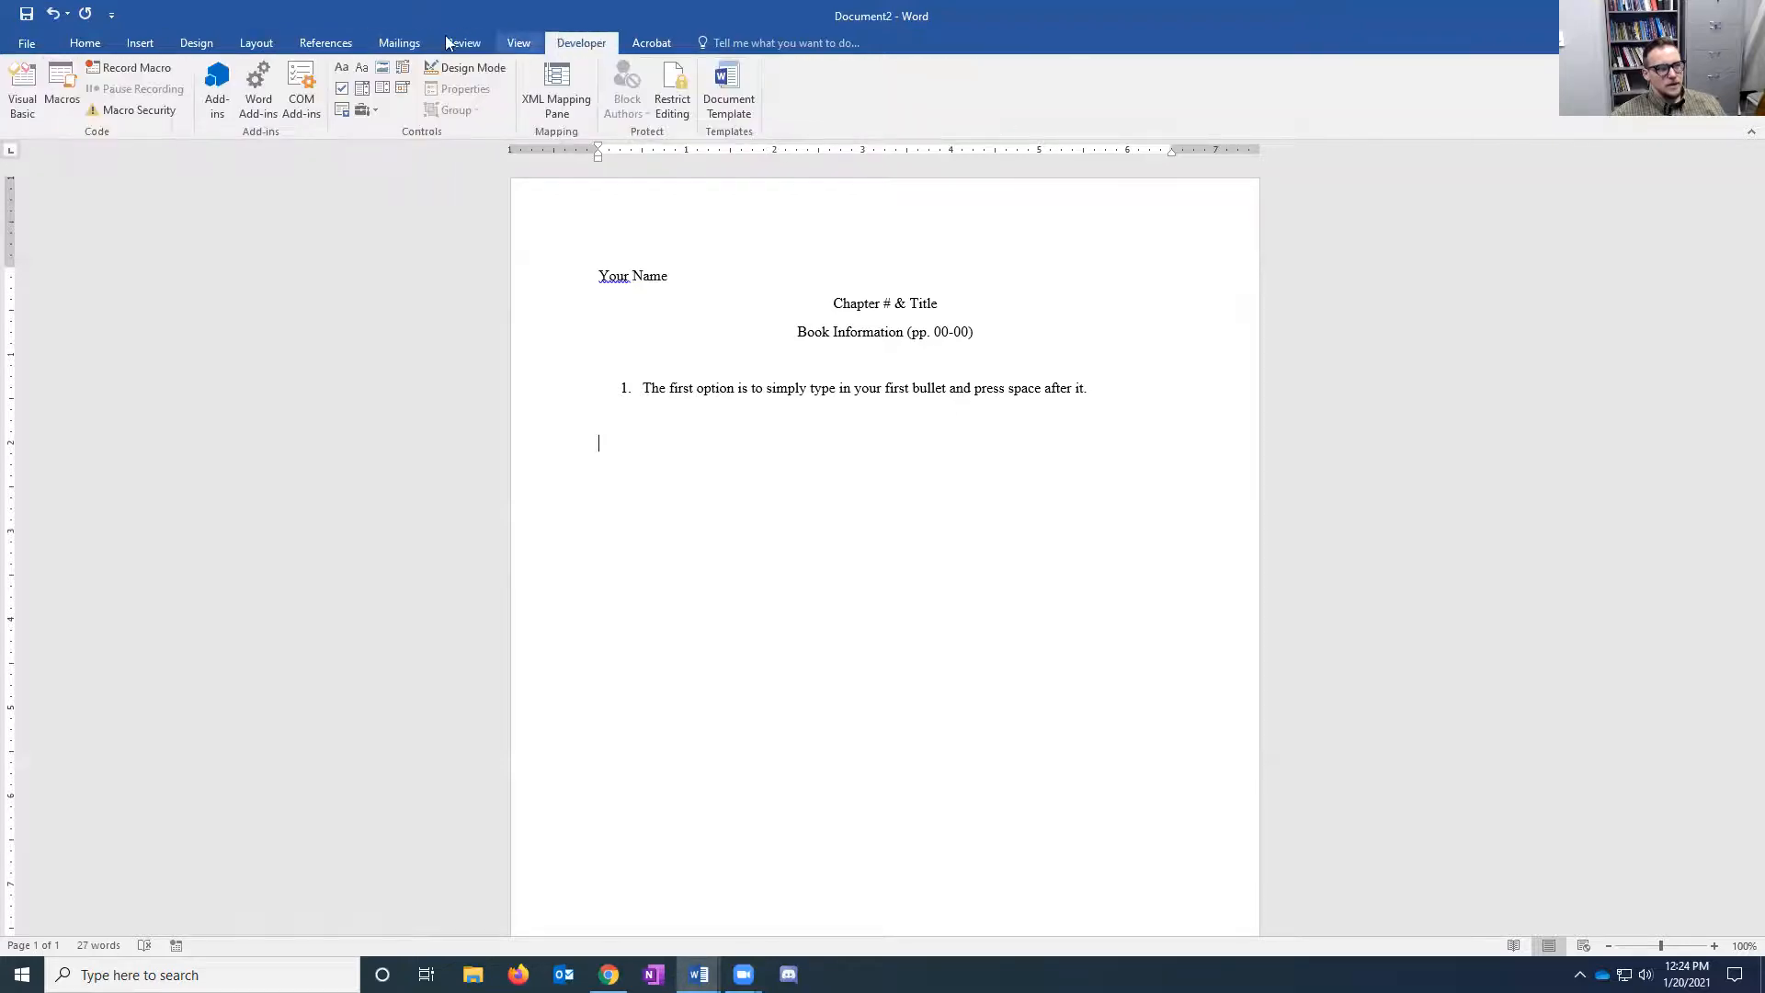
click(85, 43)
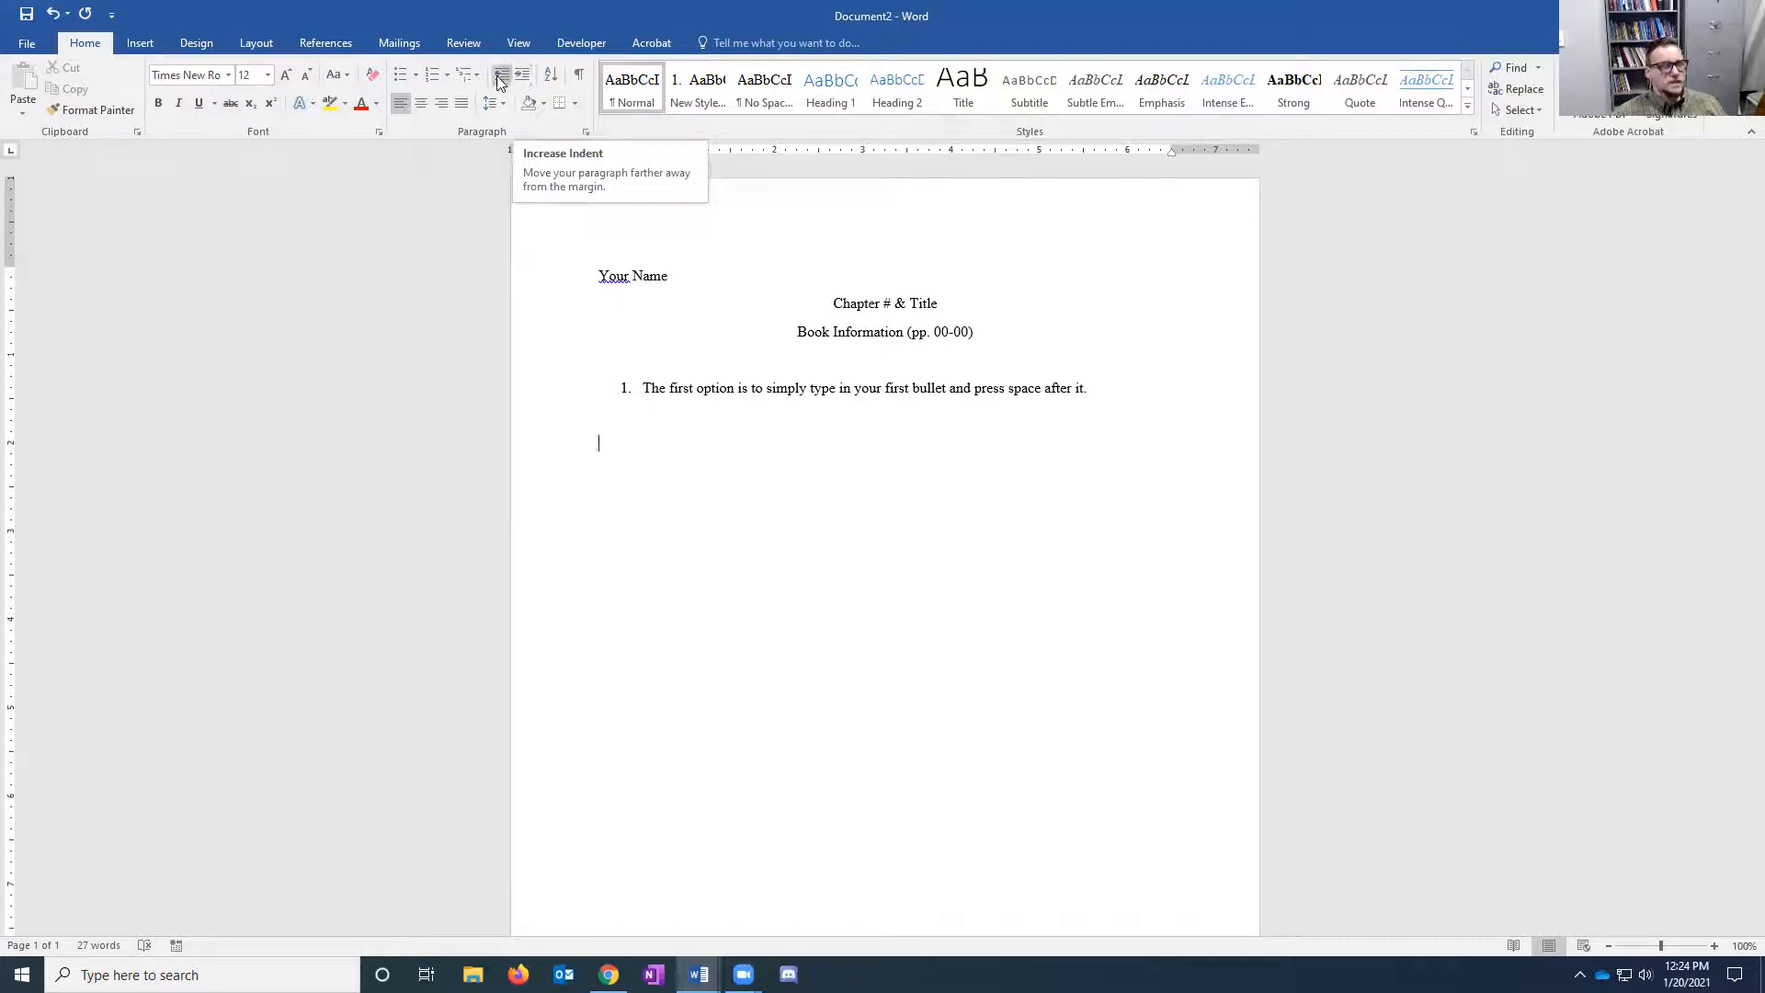
click(446, 81)
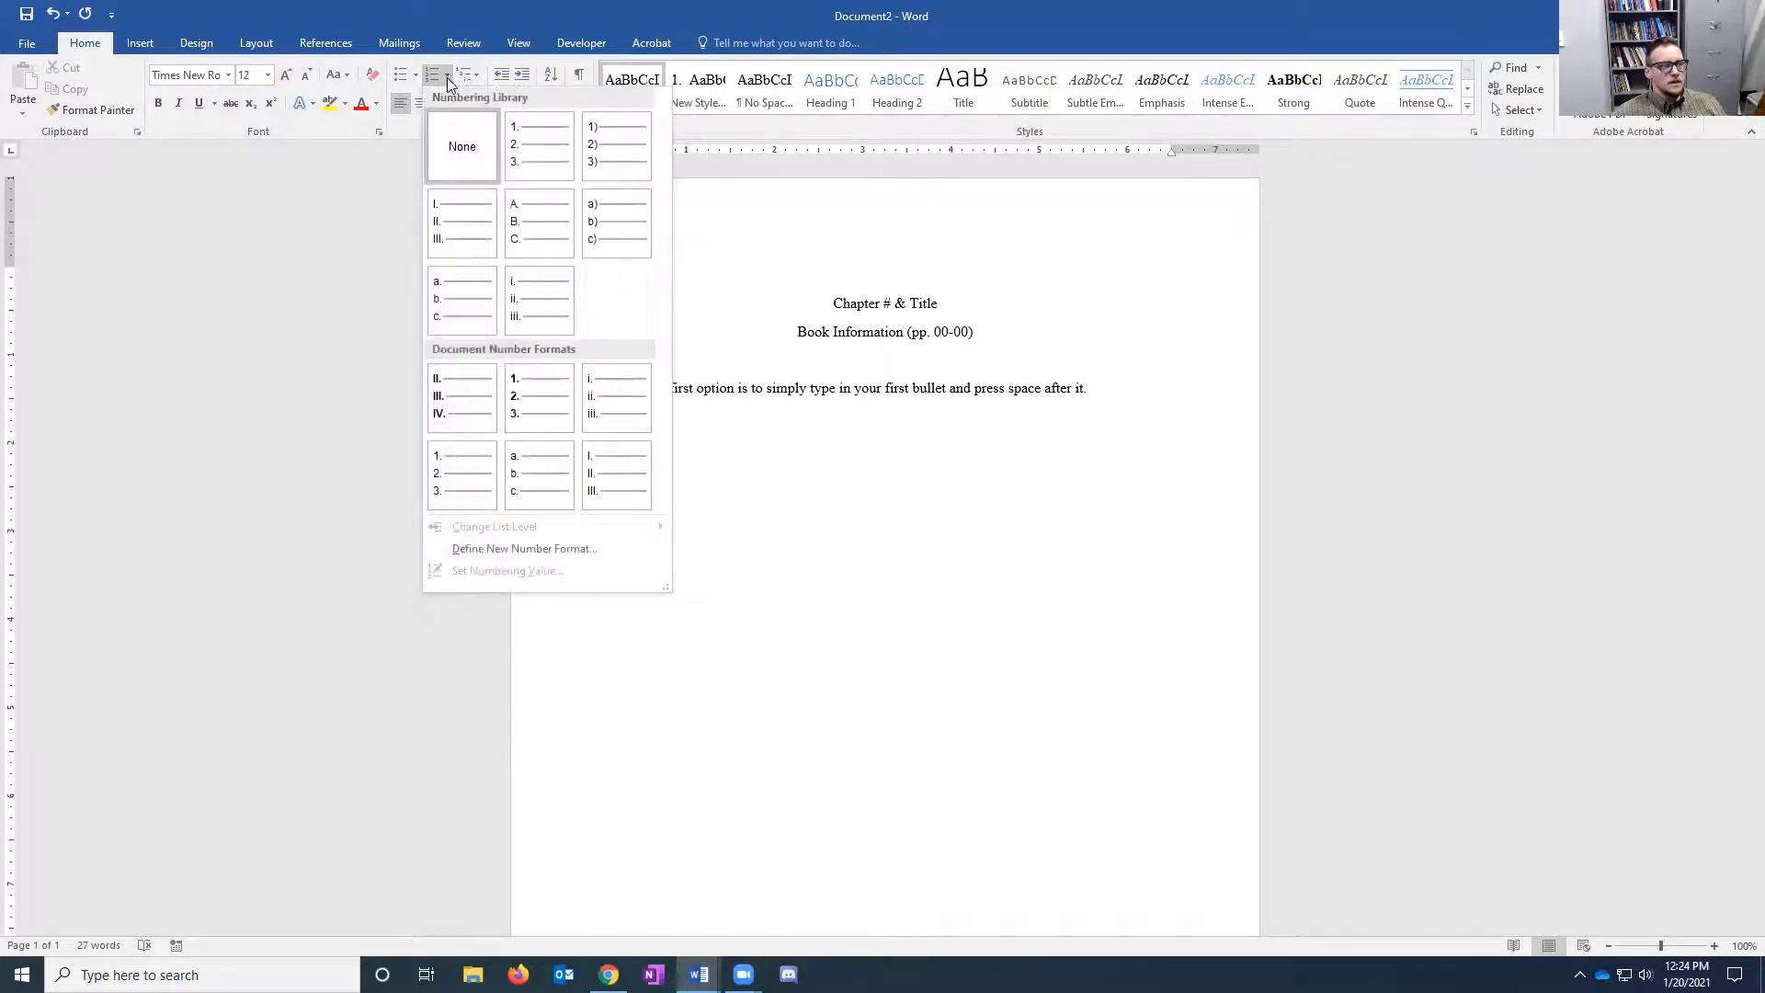
click(448, 76)
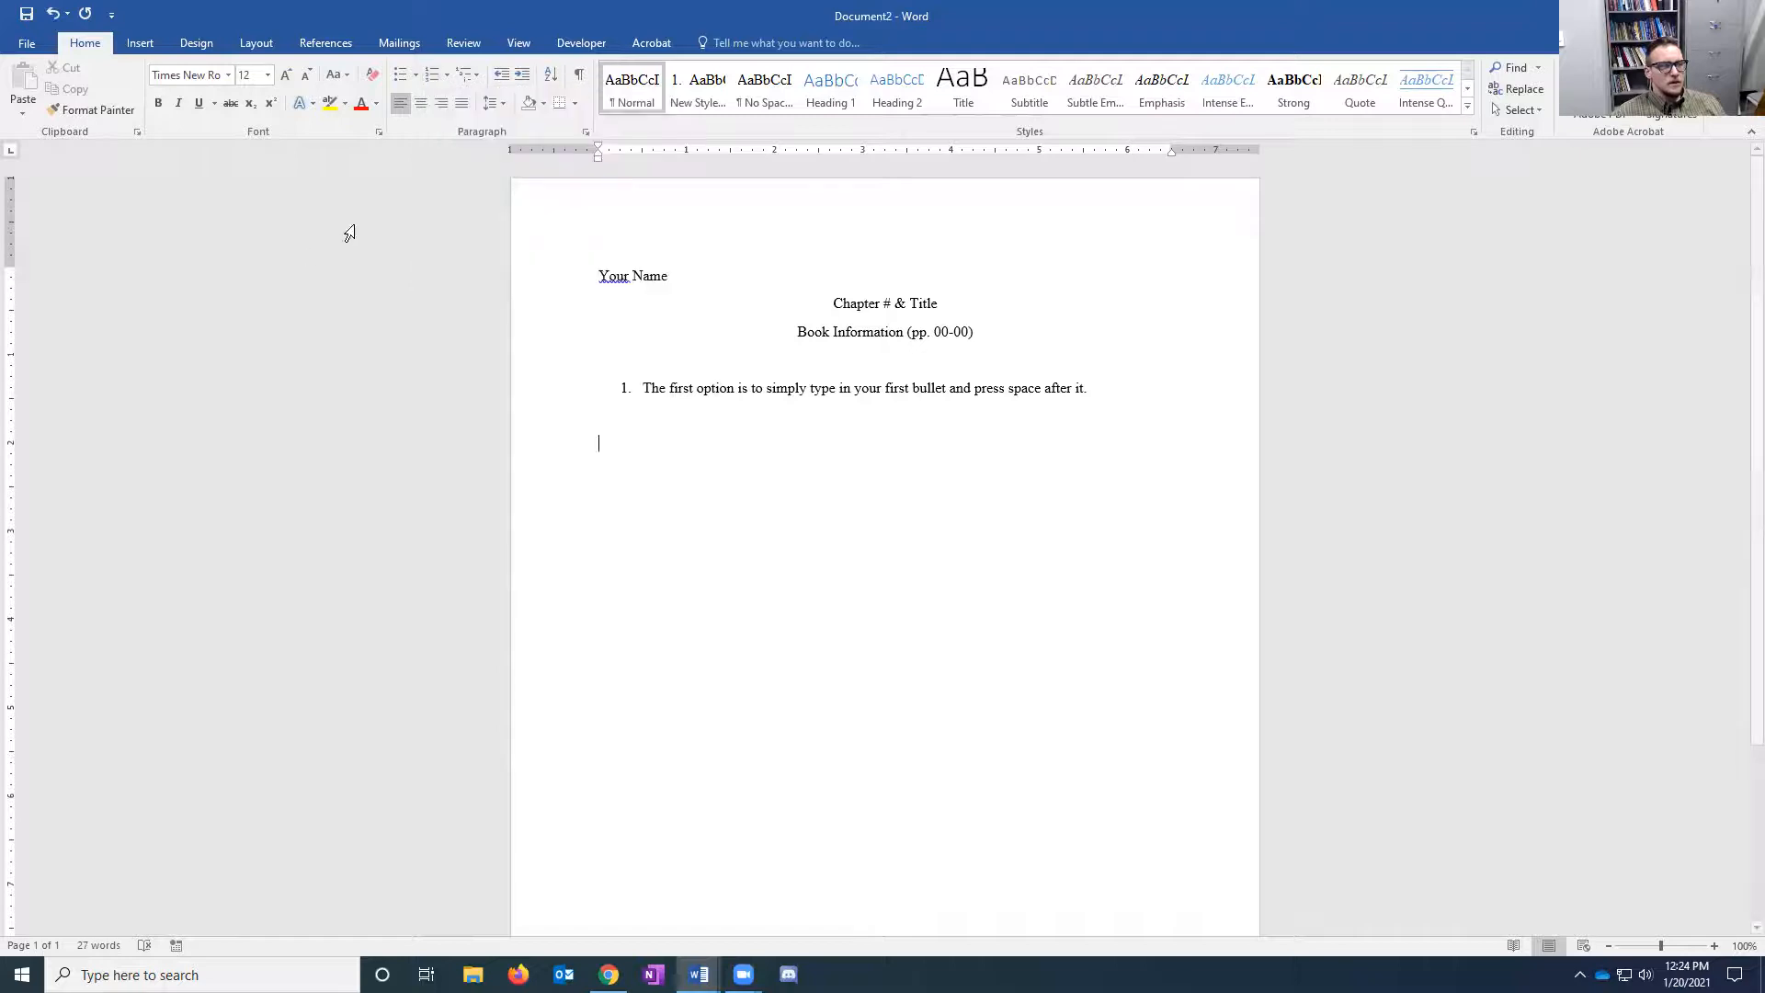
Try to continue the automatic numbering on the empty line below item 1, and remove it again
click(430, 77)
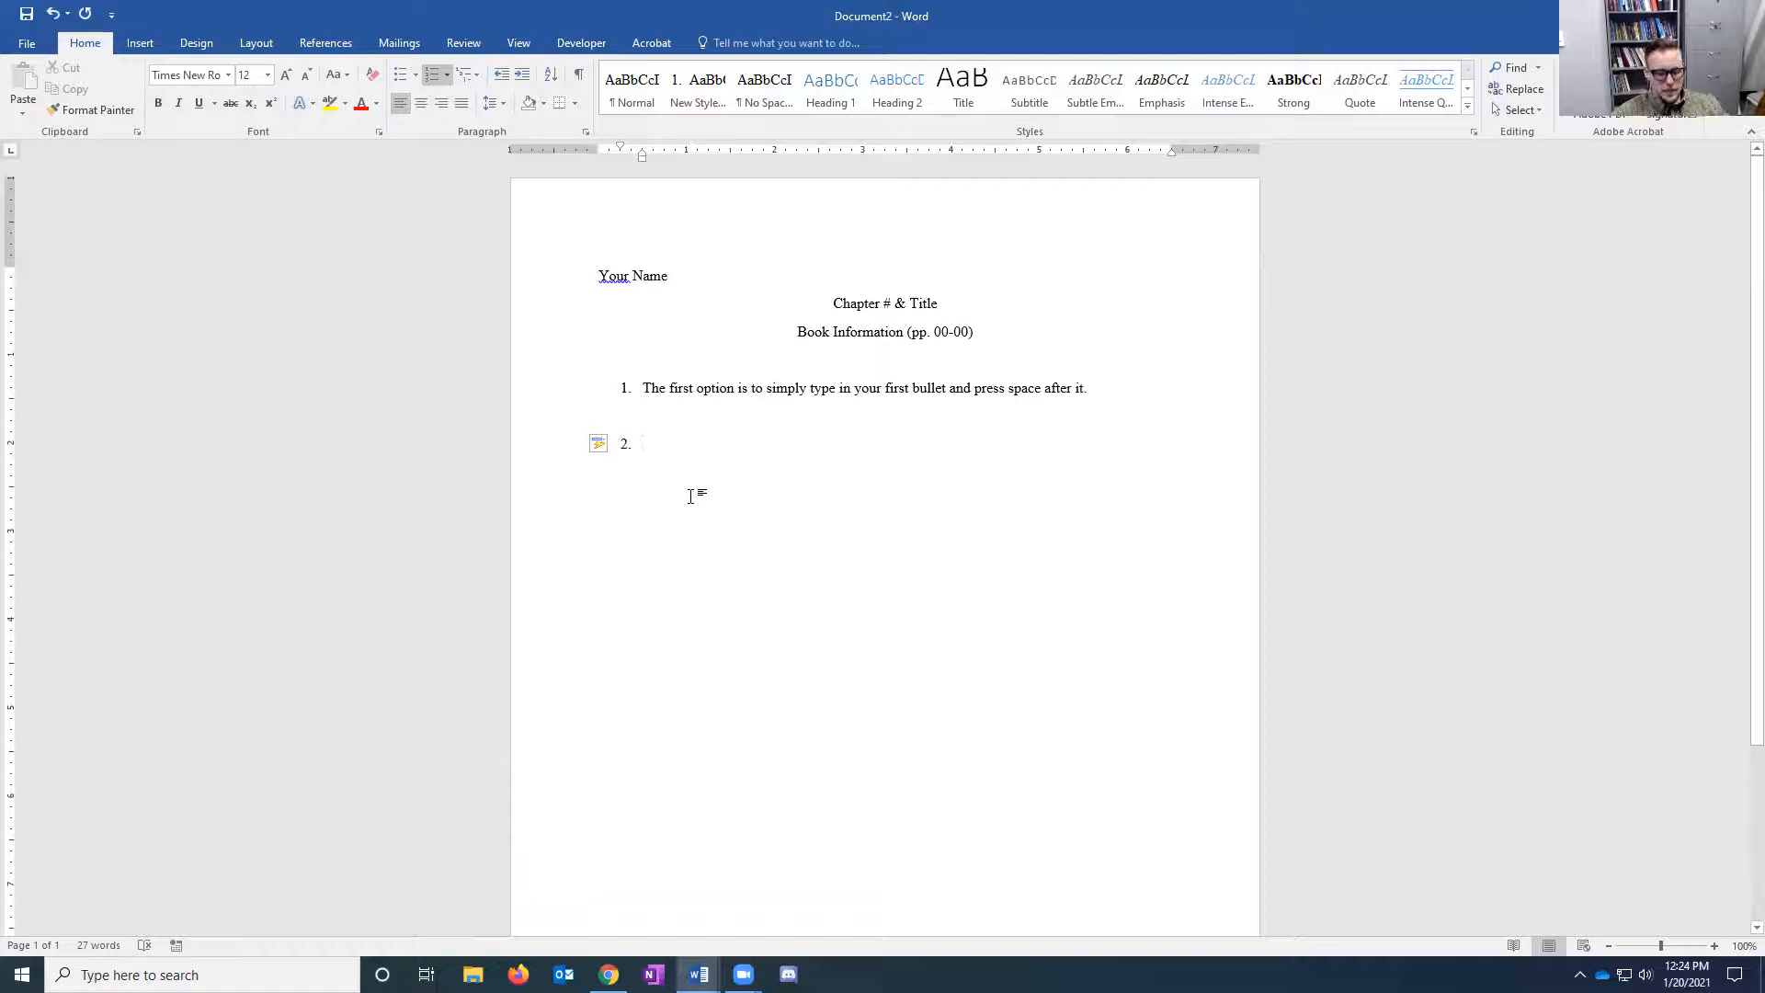
key(BackSpace)
key(BackSpace)
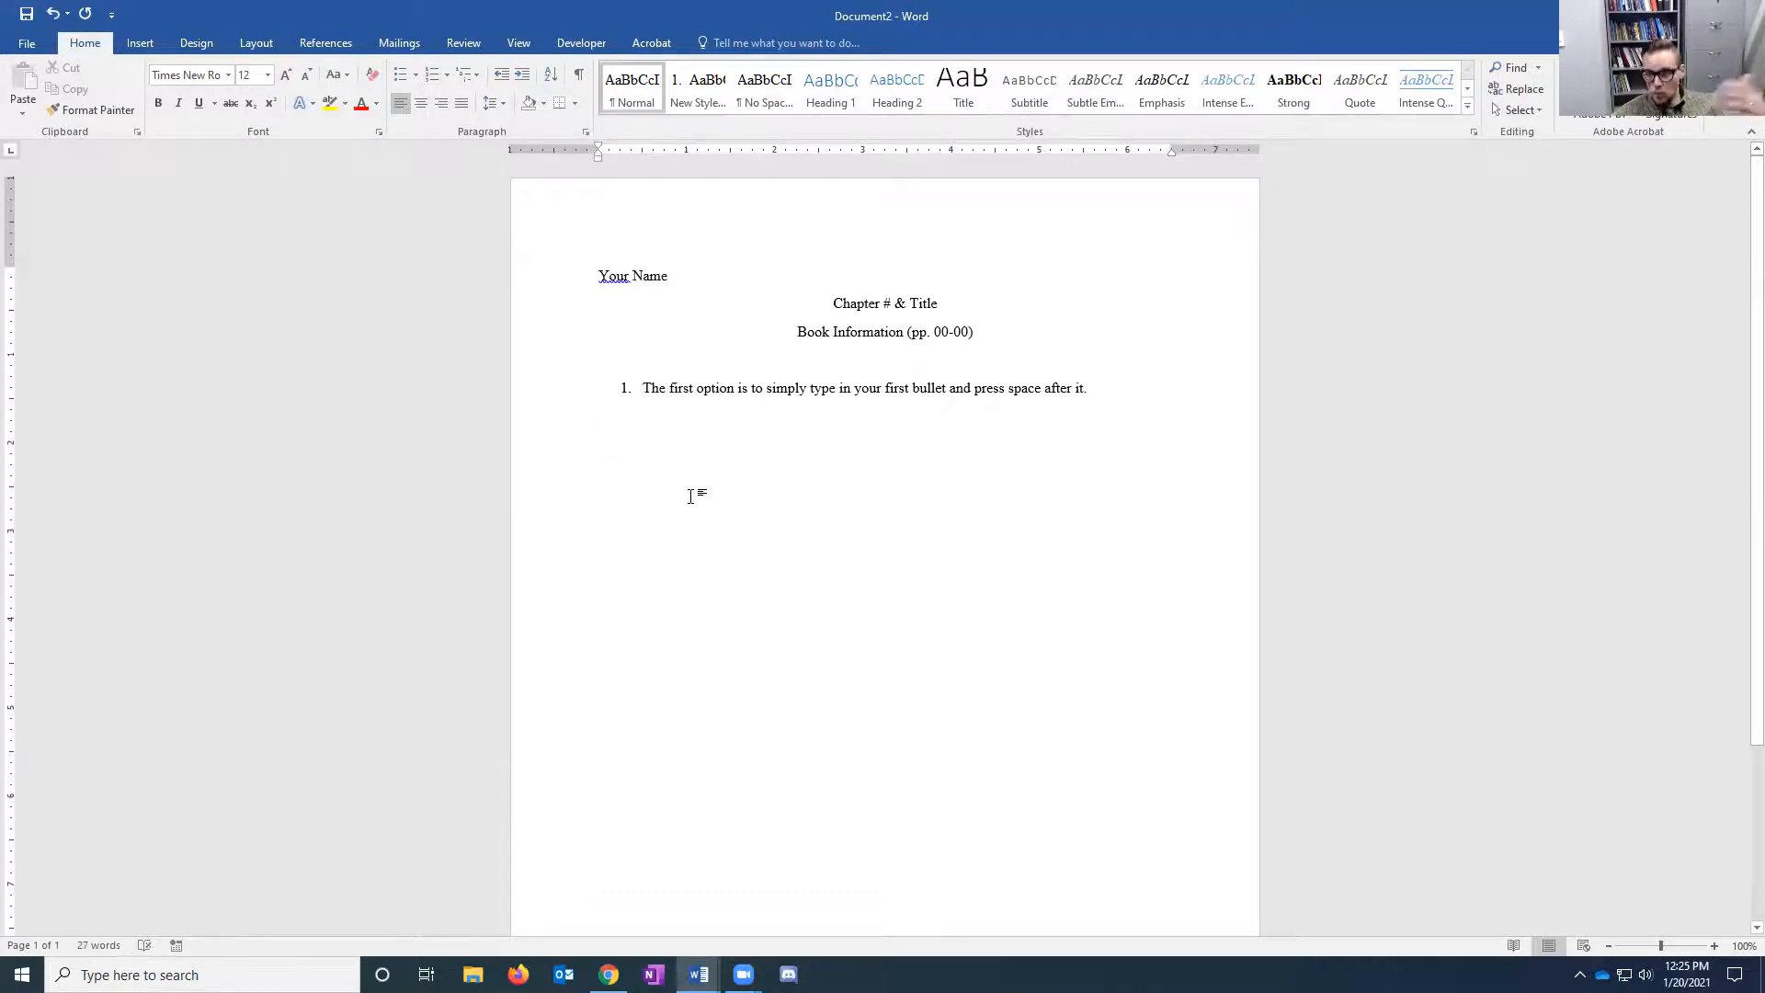
Start an uppercase Roman numeral list on the empty line with the item "Then I type in my point" and add an empty second item
click(448, 77)
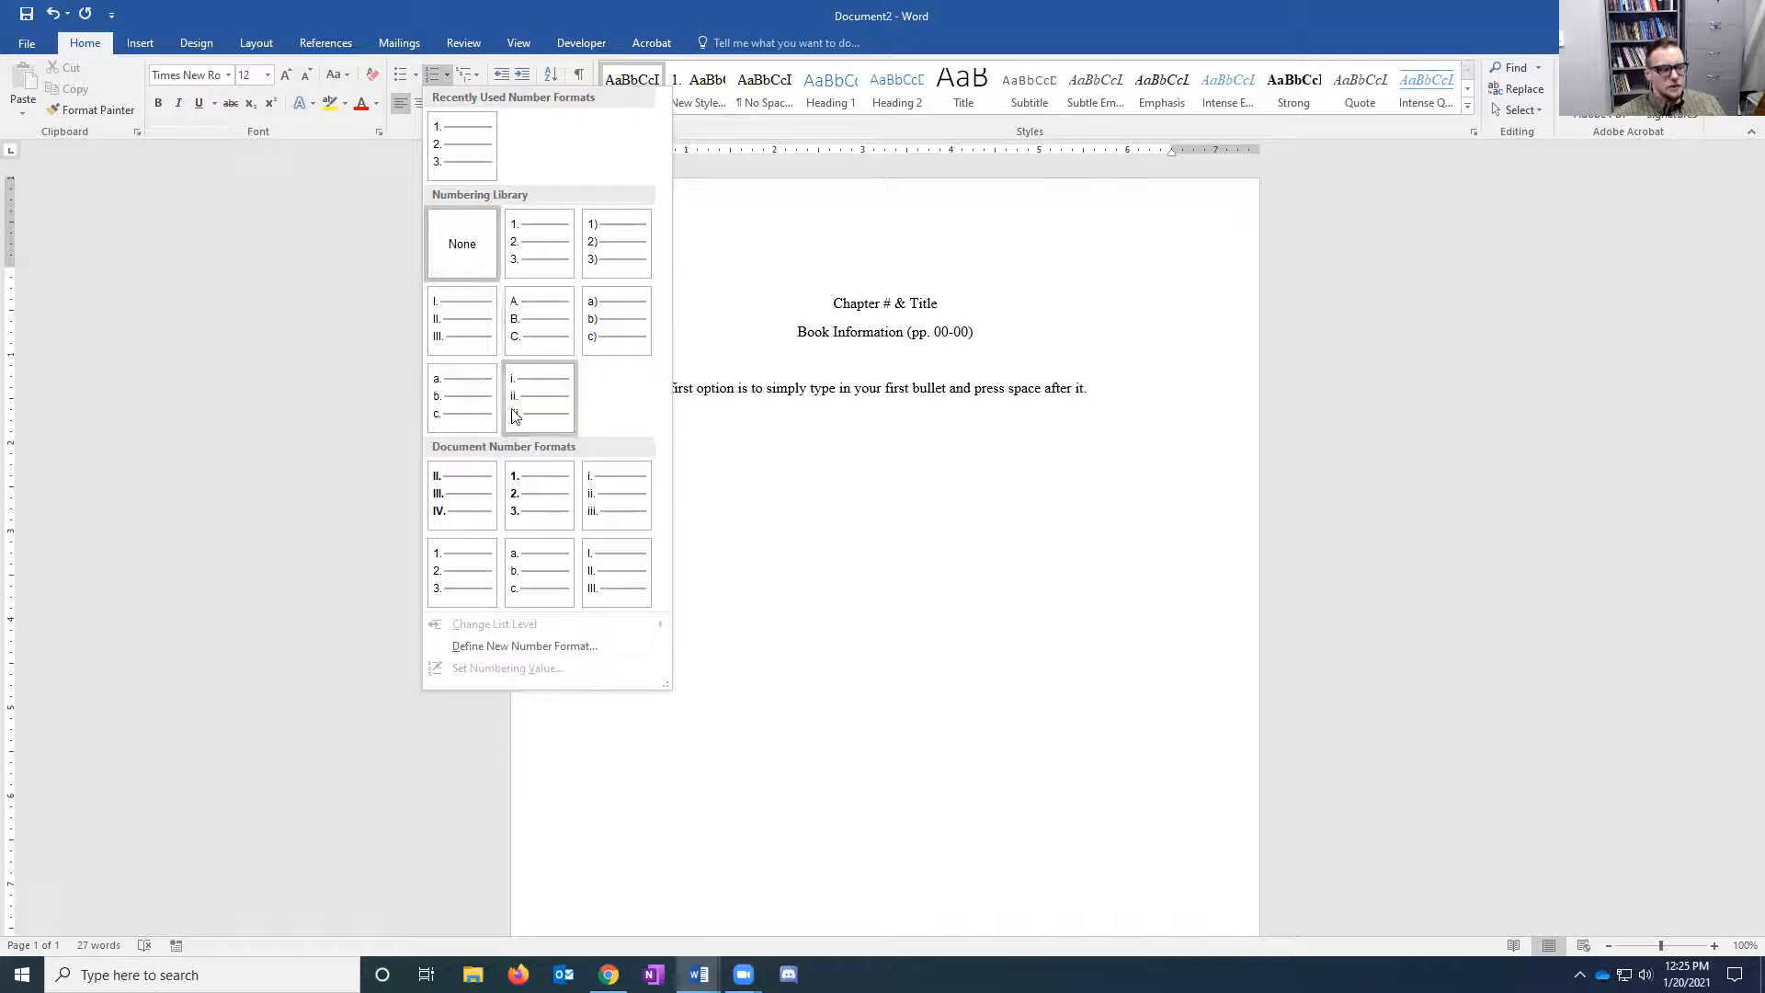
click(462, 346)
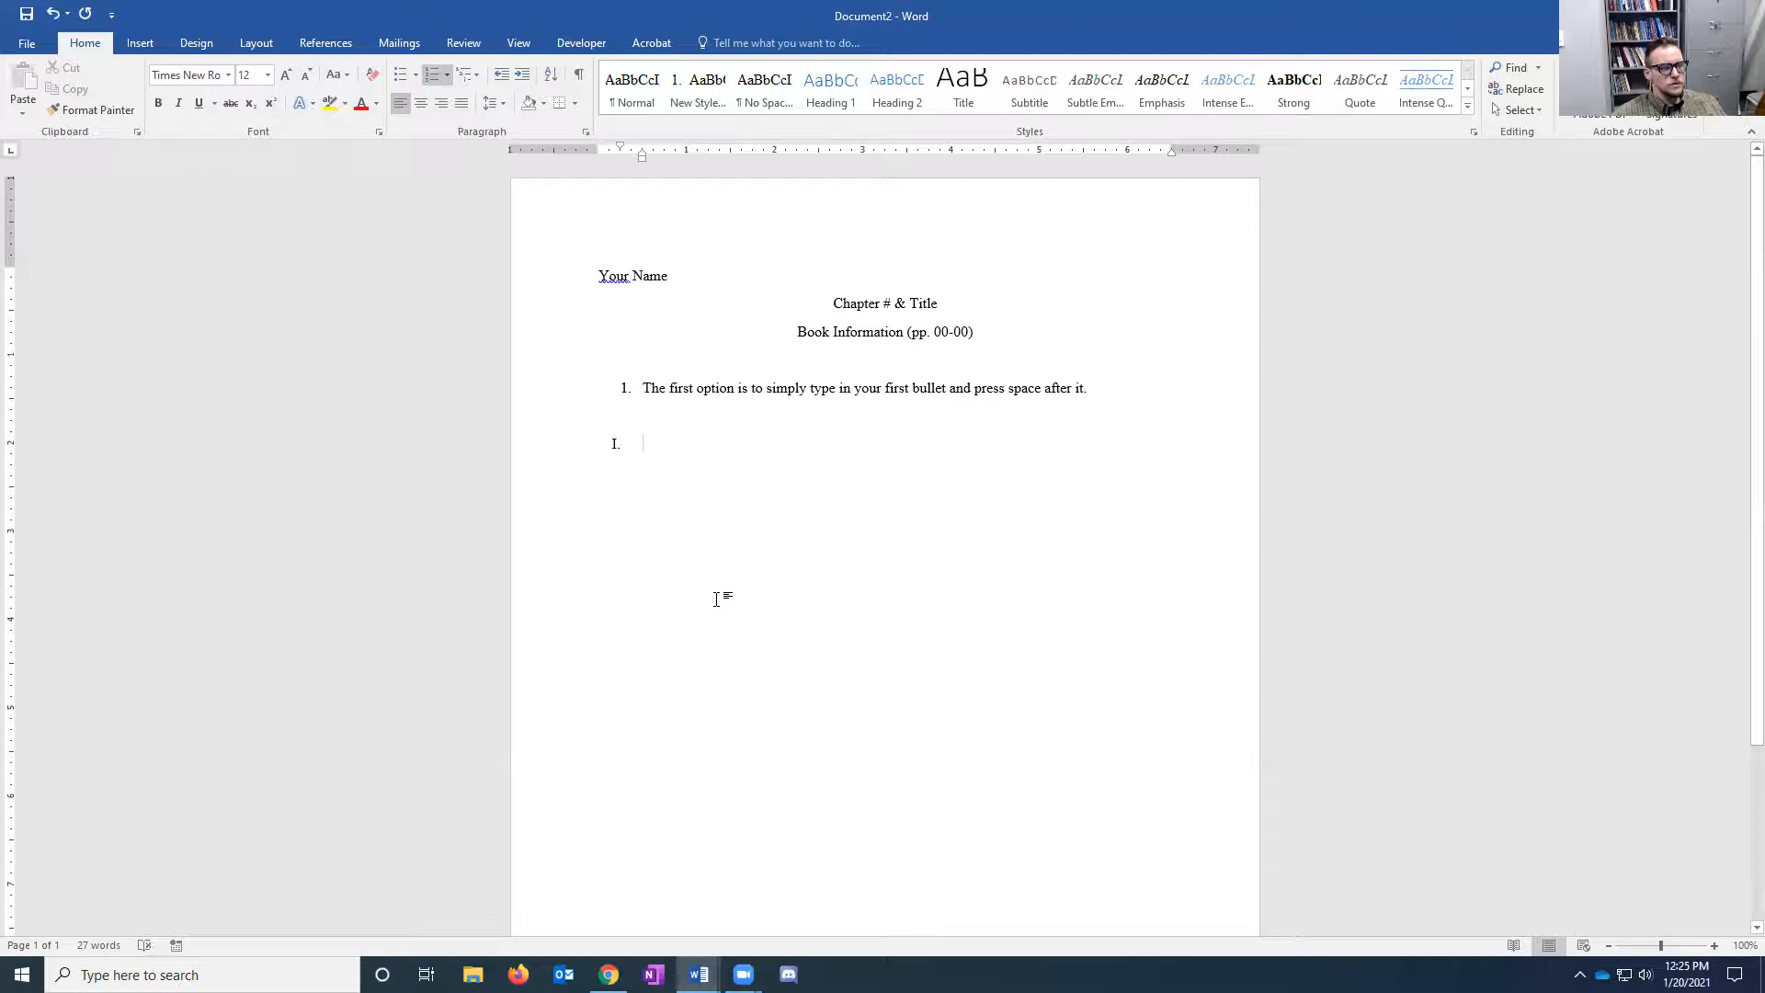
text(Ther)
text( I type in my )
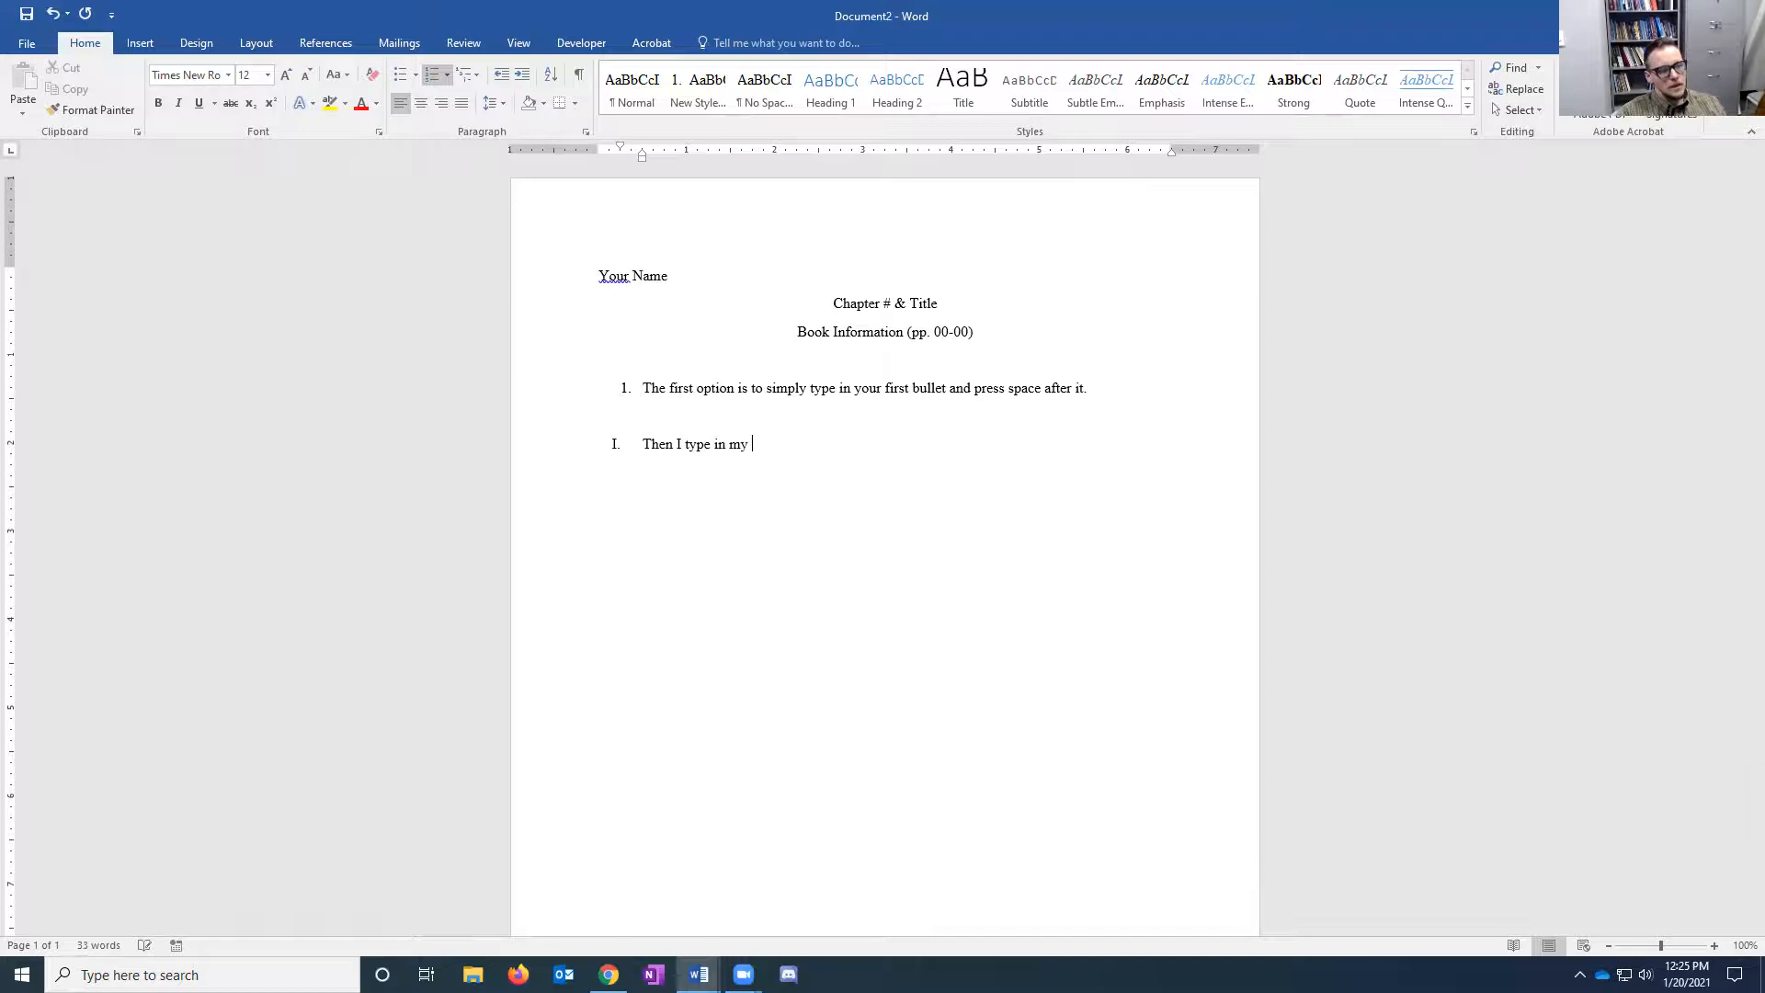
text(point)
key(Return)
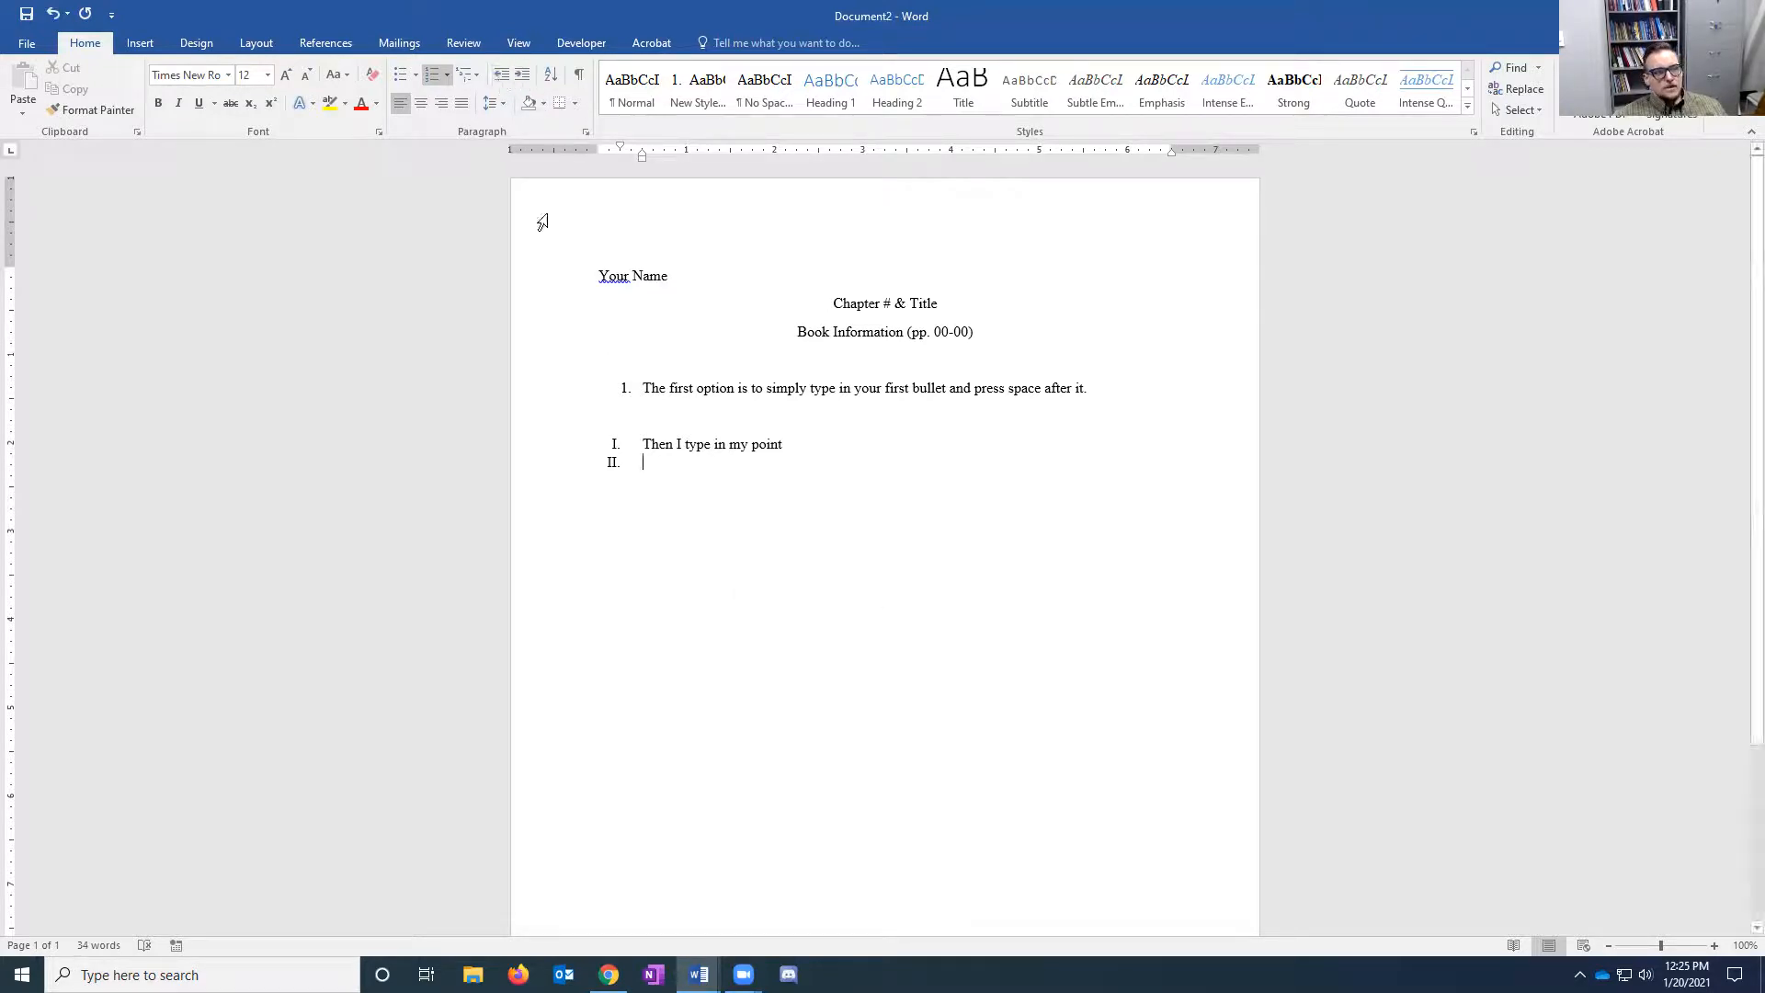
Demote the empty second Roman numeral item one level and promote it back, and increase its indent by four levels
click(524, 75)
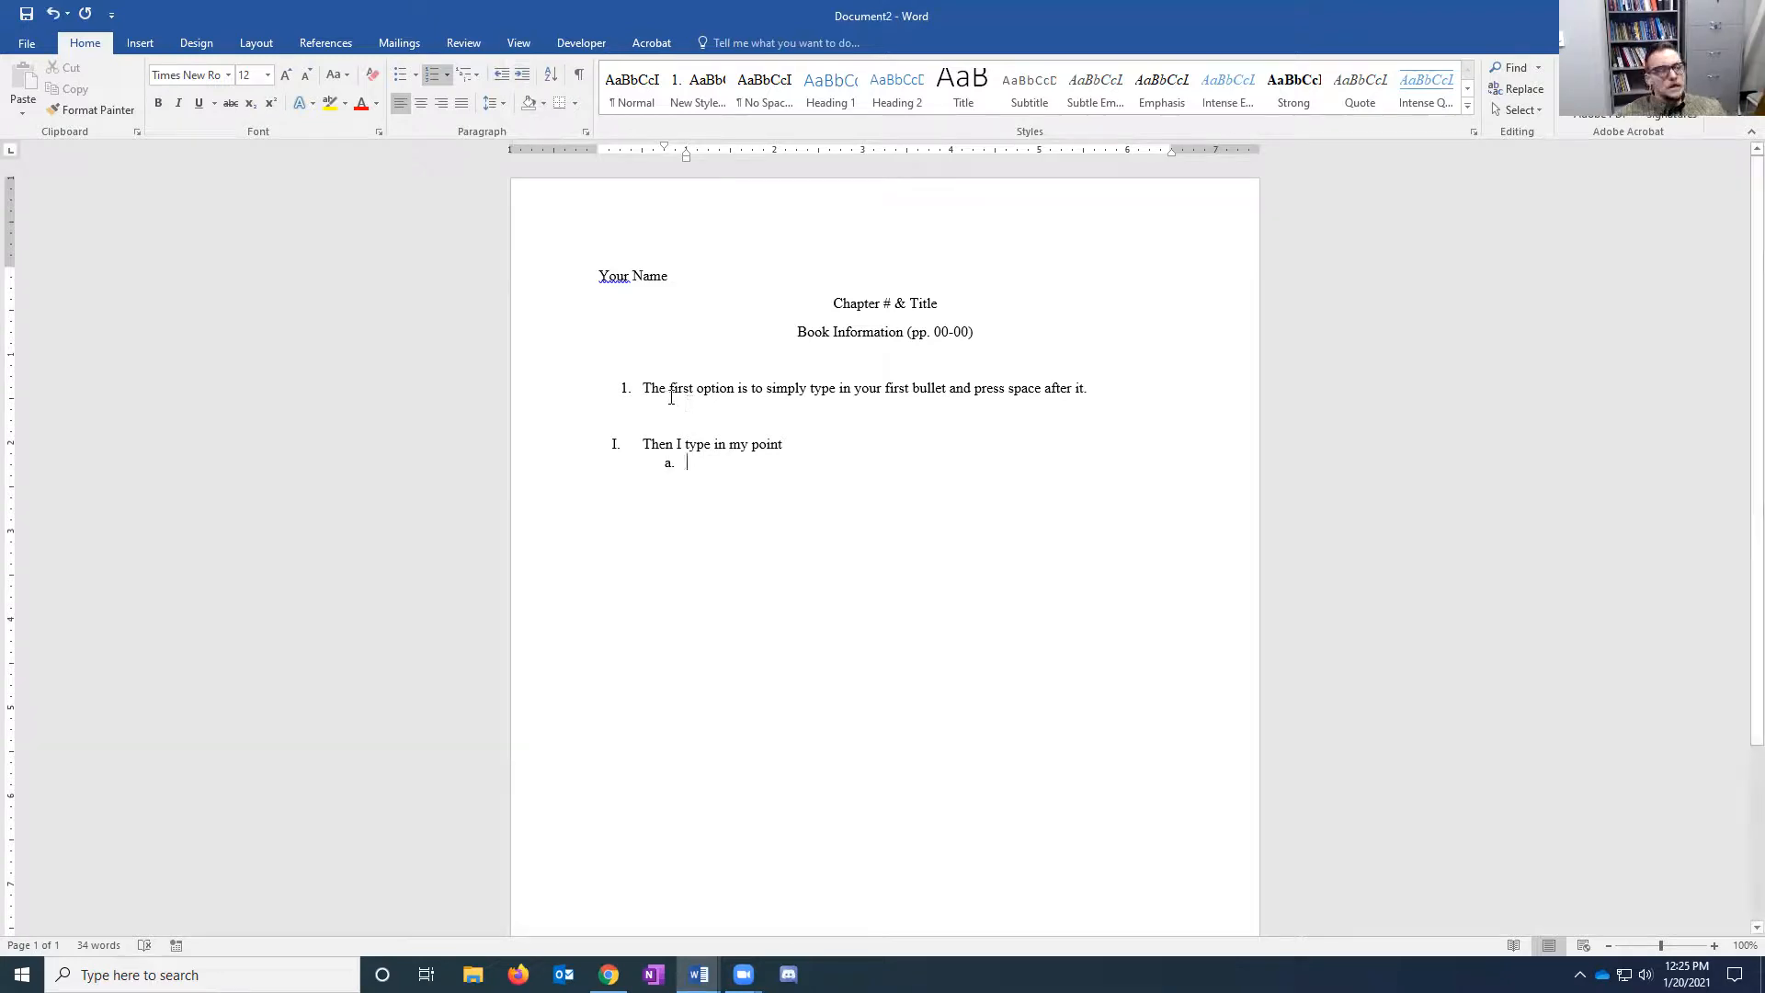
click(503, 83)
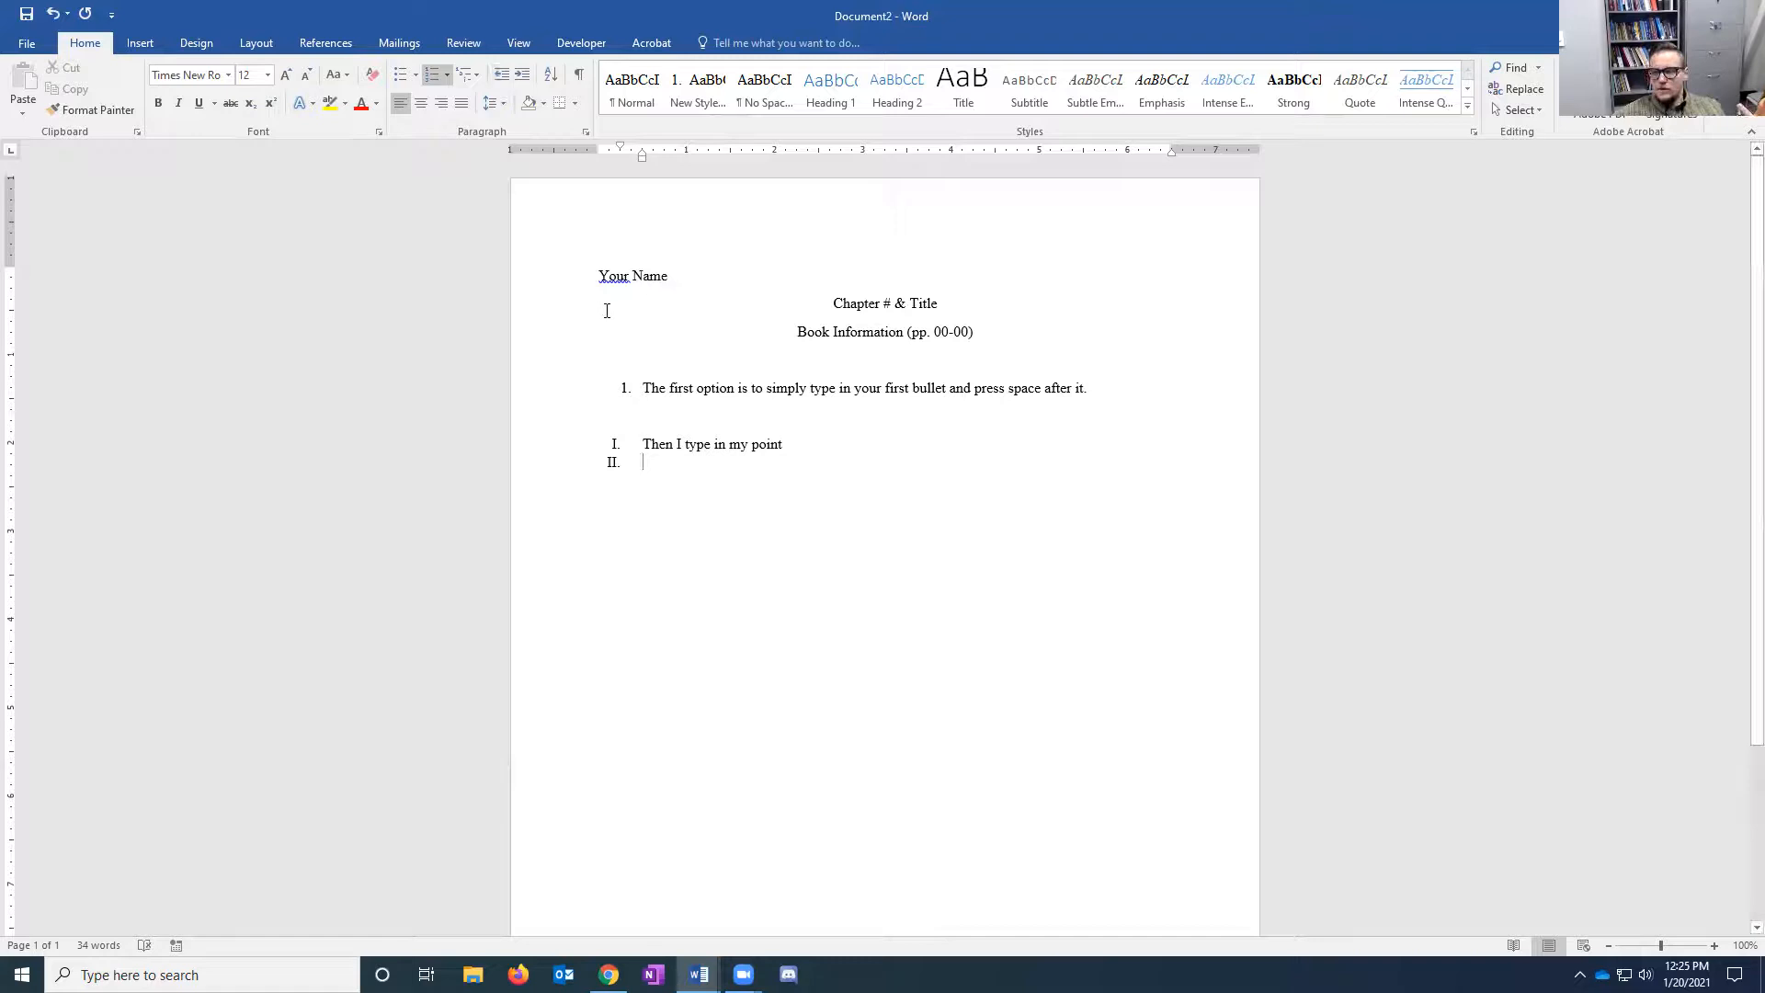
click(522, 75)
click(521, 76)
click(521, 75)
click(521, 75)
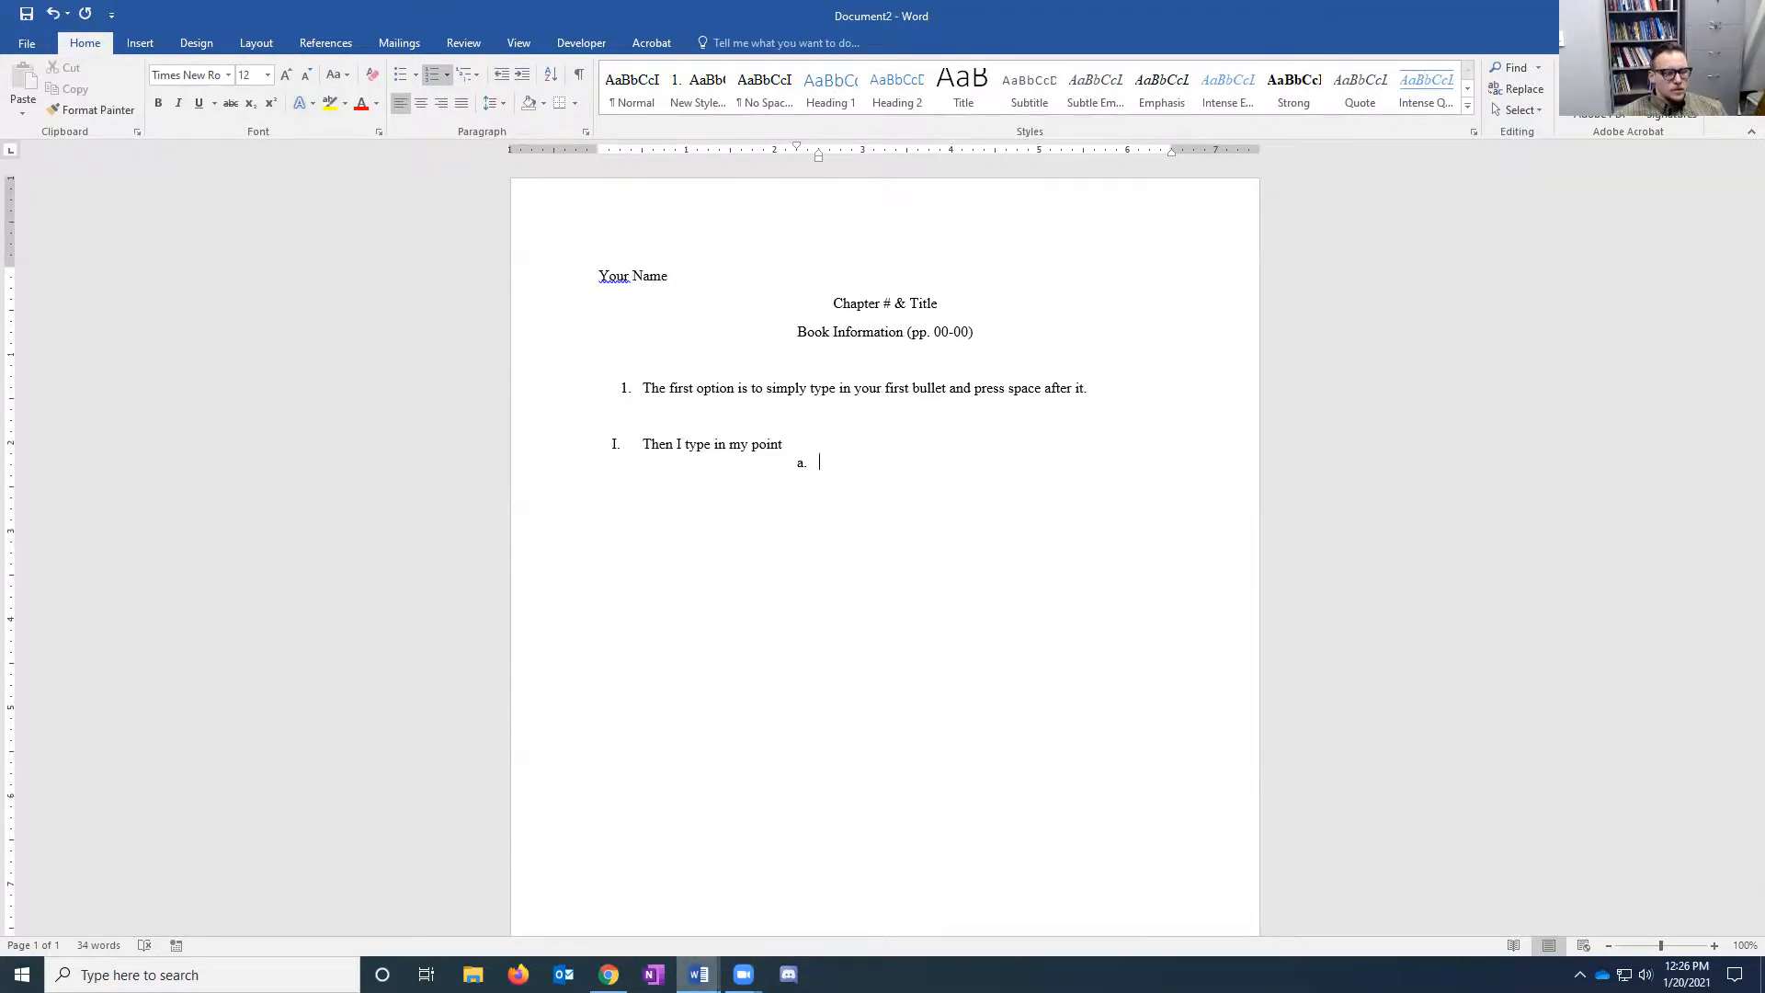
Switch to the Example Chapter Outline document to examine its multilevel list structure
mouse_move(694, 975)
click(598, 883)
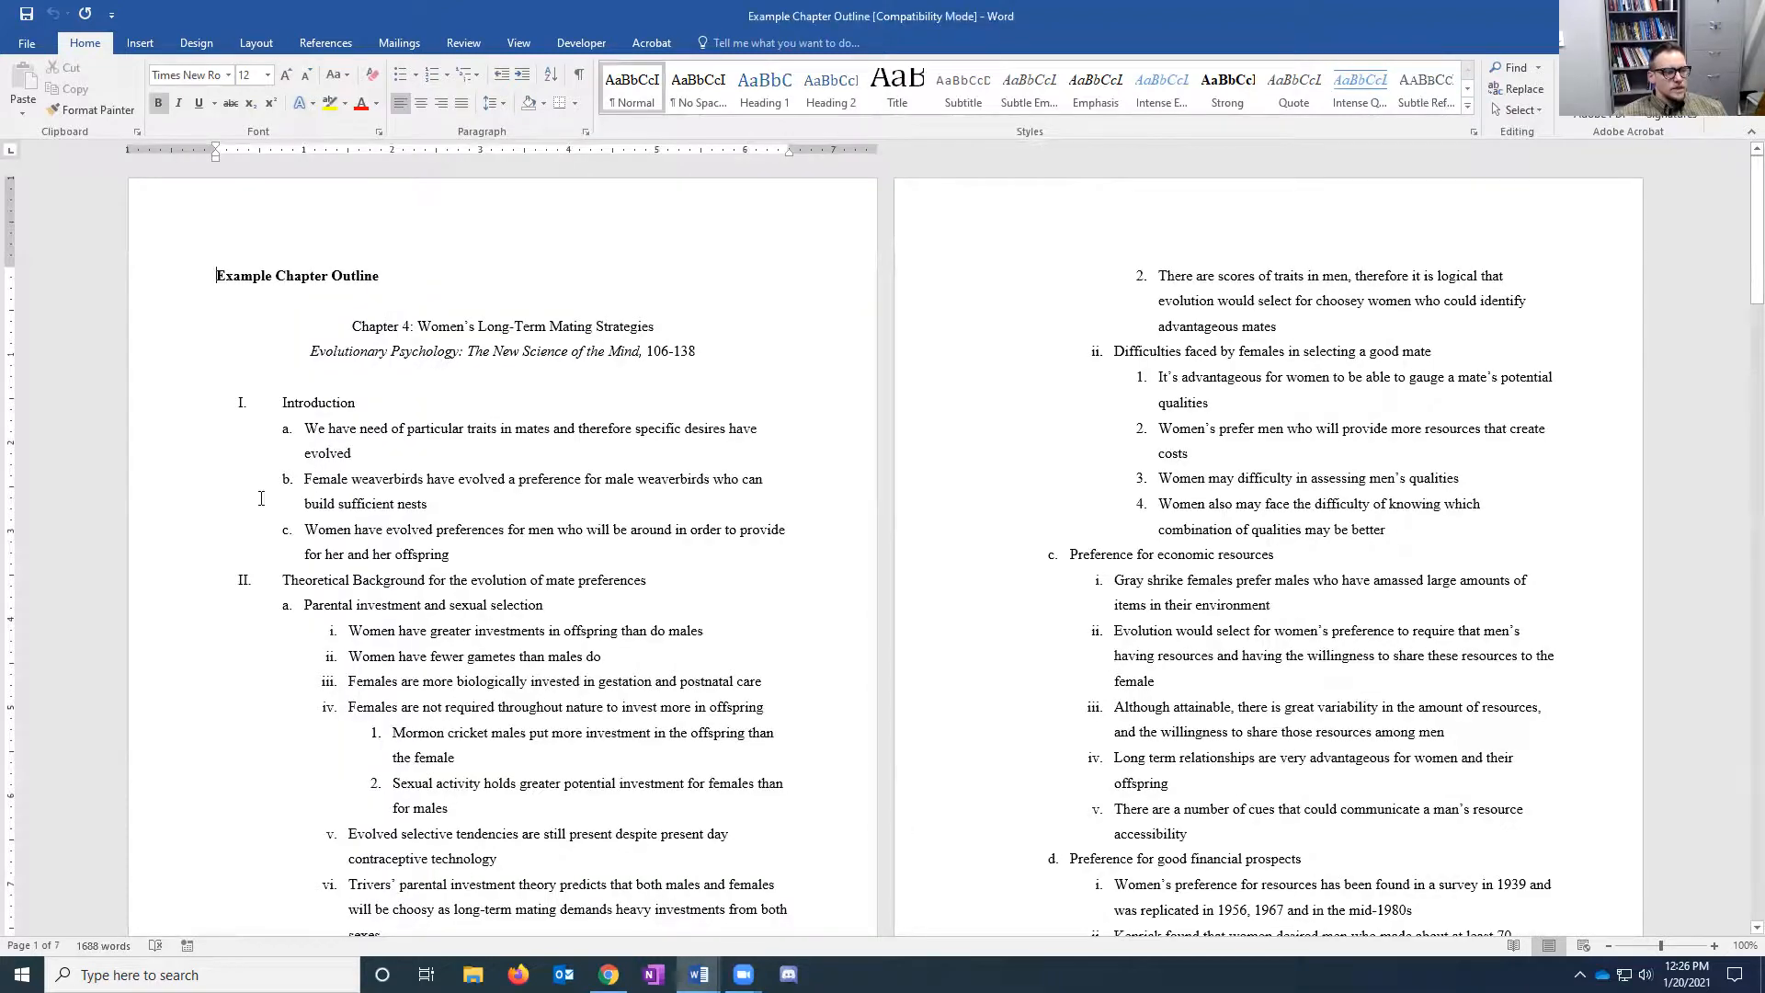